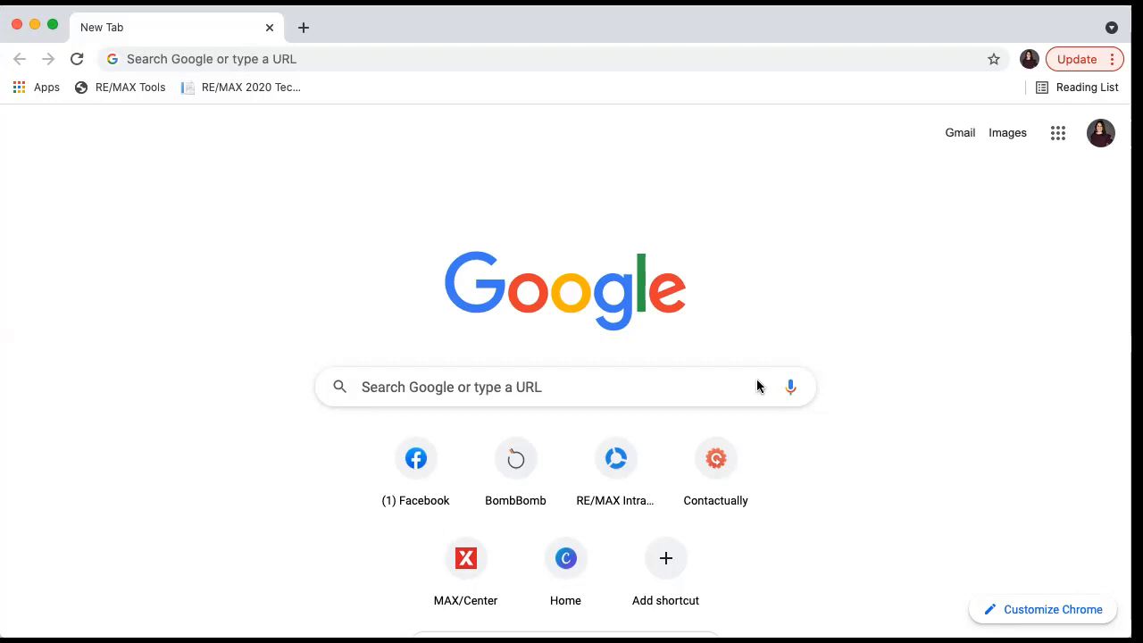
# - Open Google Forms from the Google apps grid on the Chrome New Tab page
pyautogui.click(1061, 139)
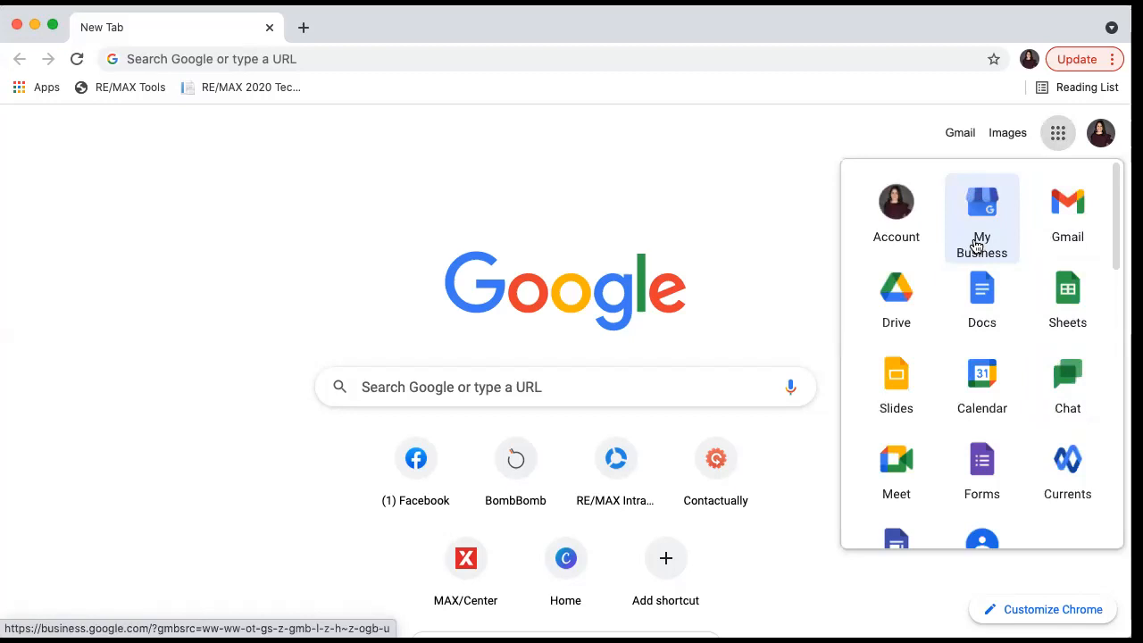
pyautogui.click(987, 456)
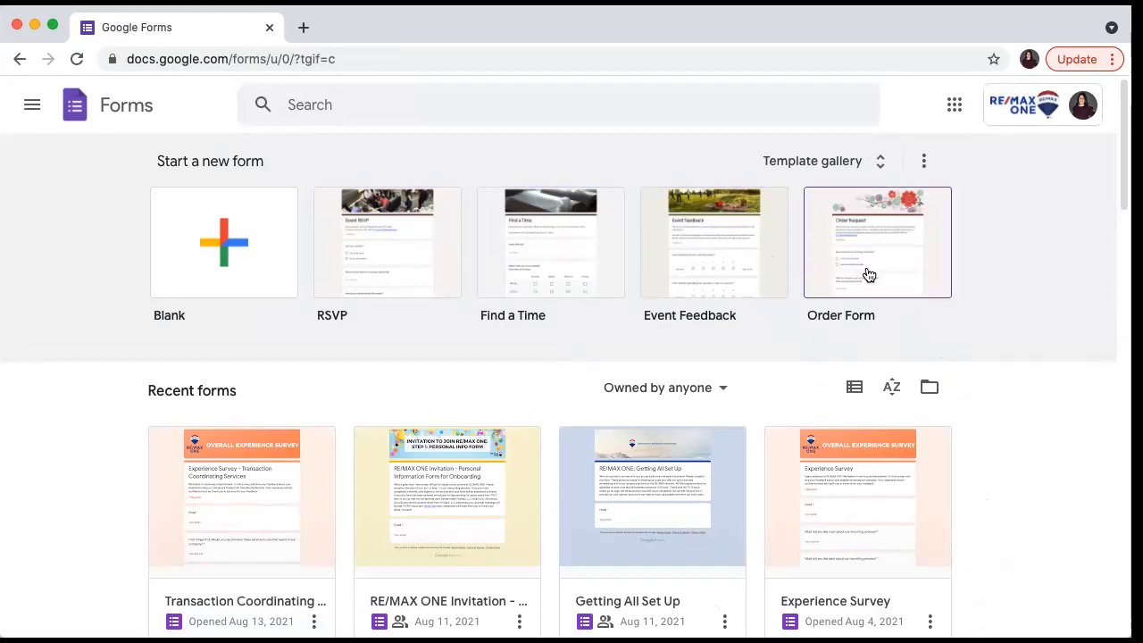
pyautogui.click(884, 161)
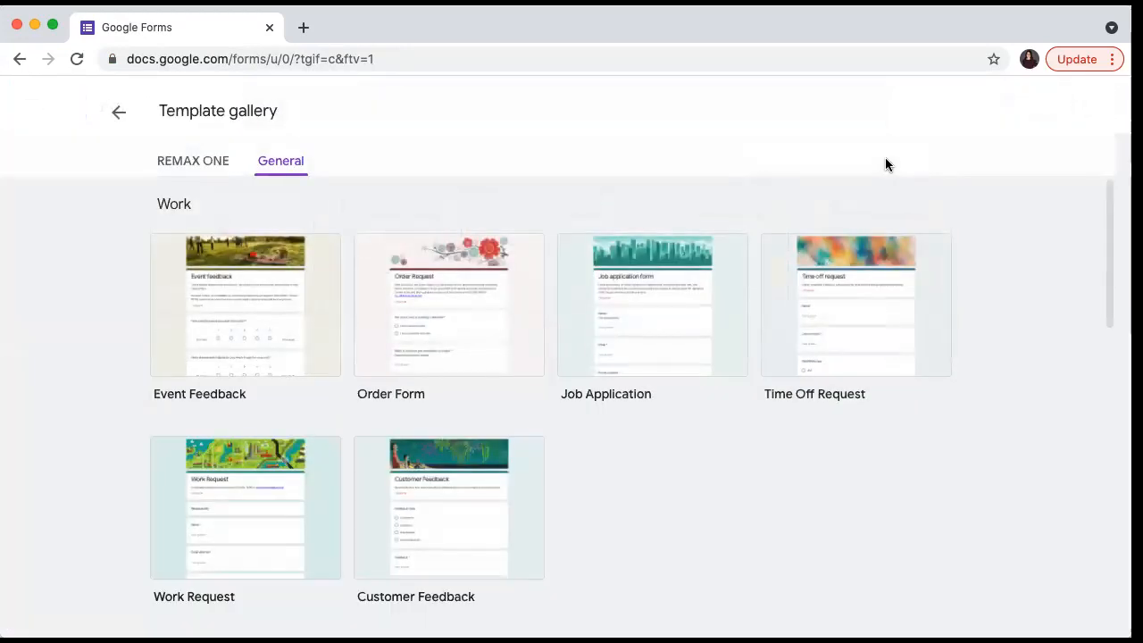
pyautogui.scroll(-5, 758, 382)
pyautogui.scroll(-5, 758, 382)
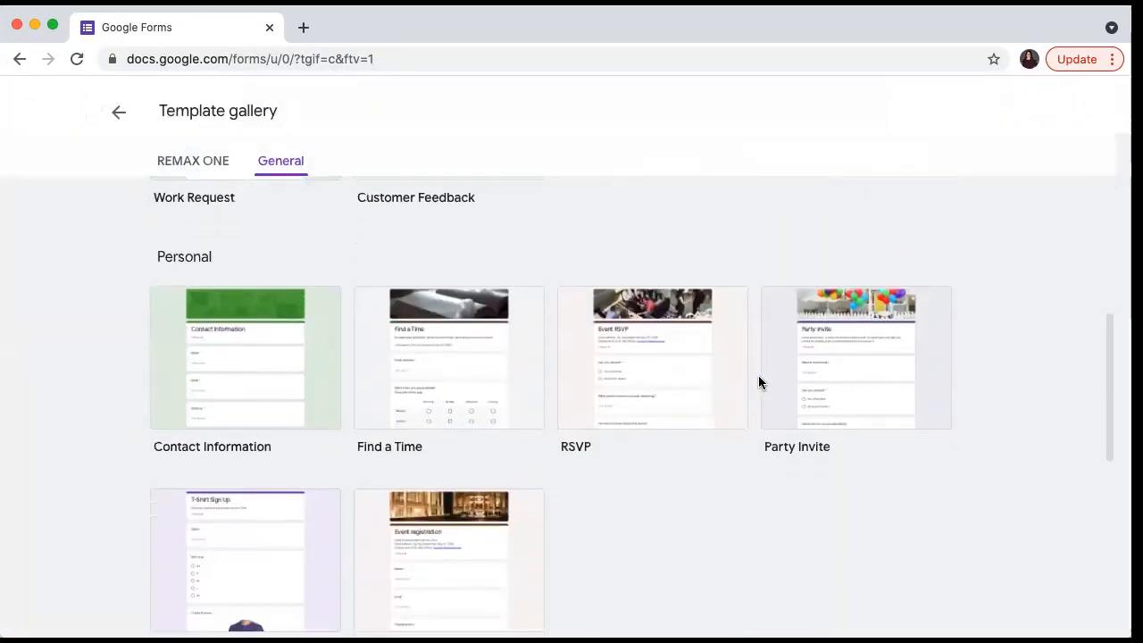
pyautogui.scroll(1, 758, 383)
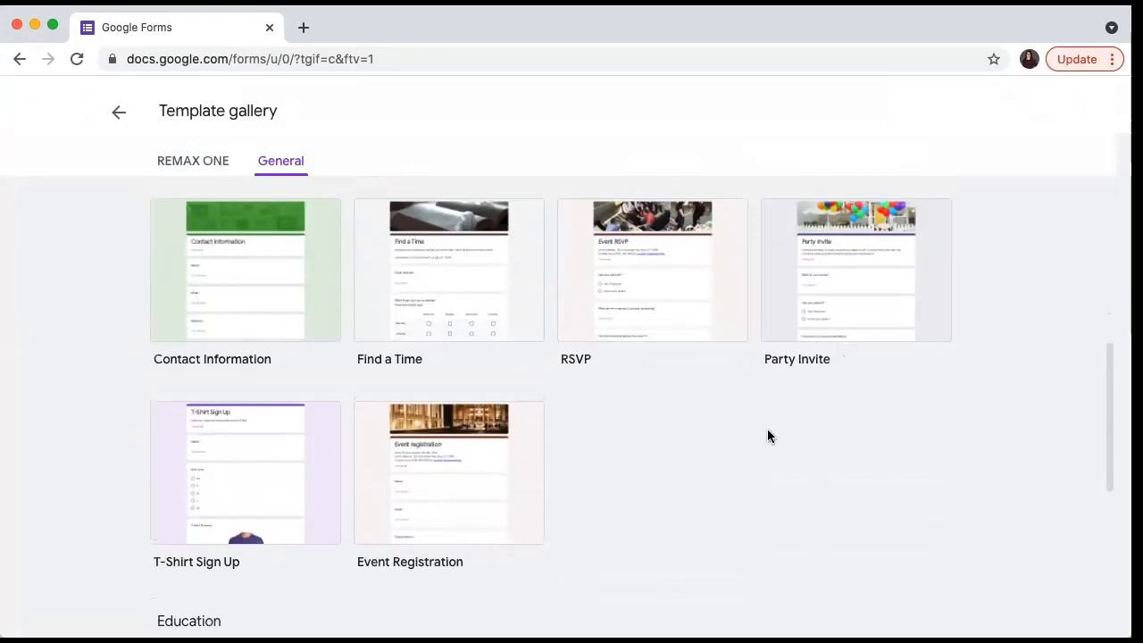
pyautogui.scroll(-1, 765, 434)
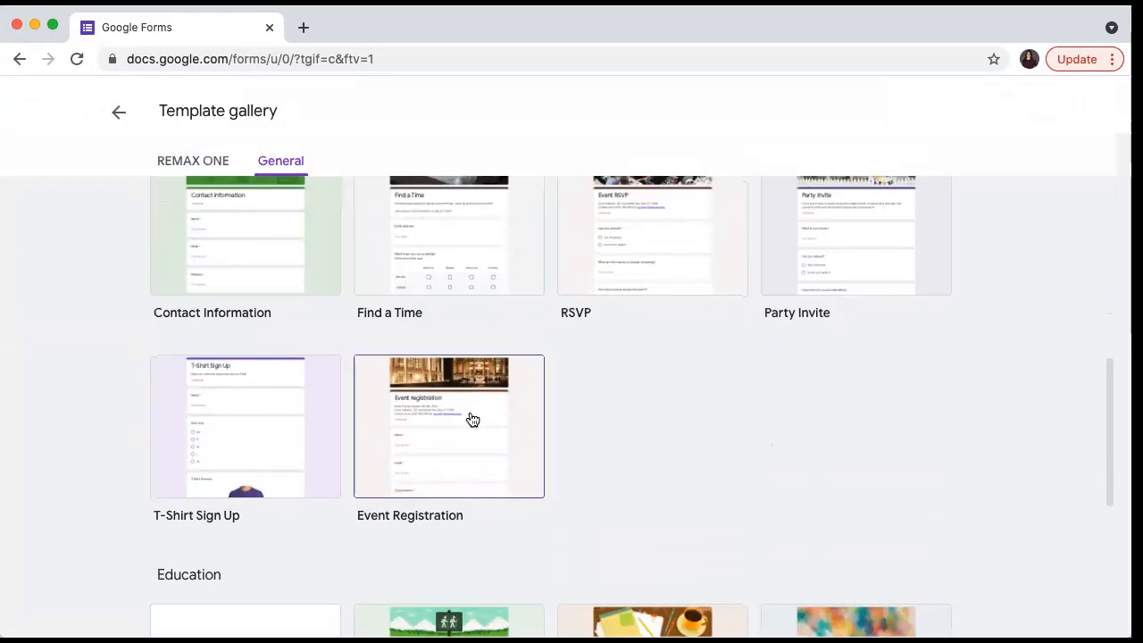
pyautogui.scroll(-3, 590, 491)
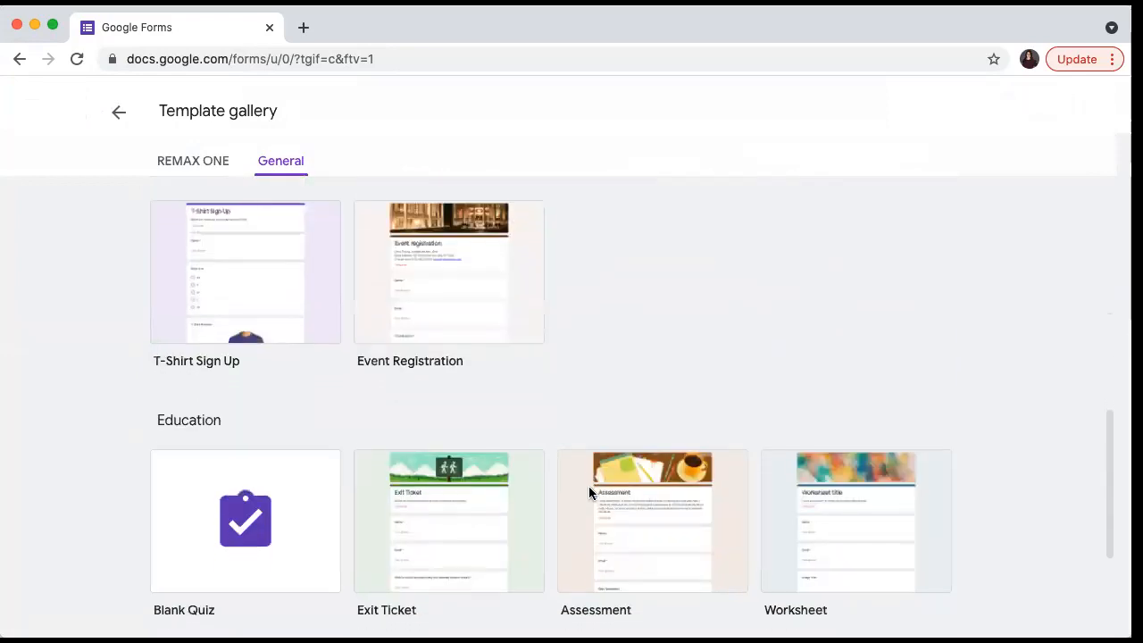
pyautogui.scroll(-5, 589, 486)
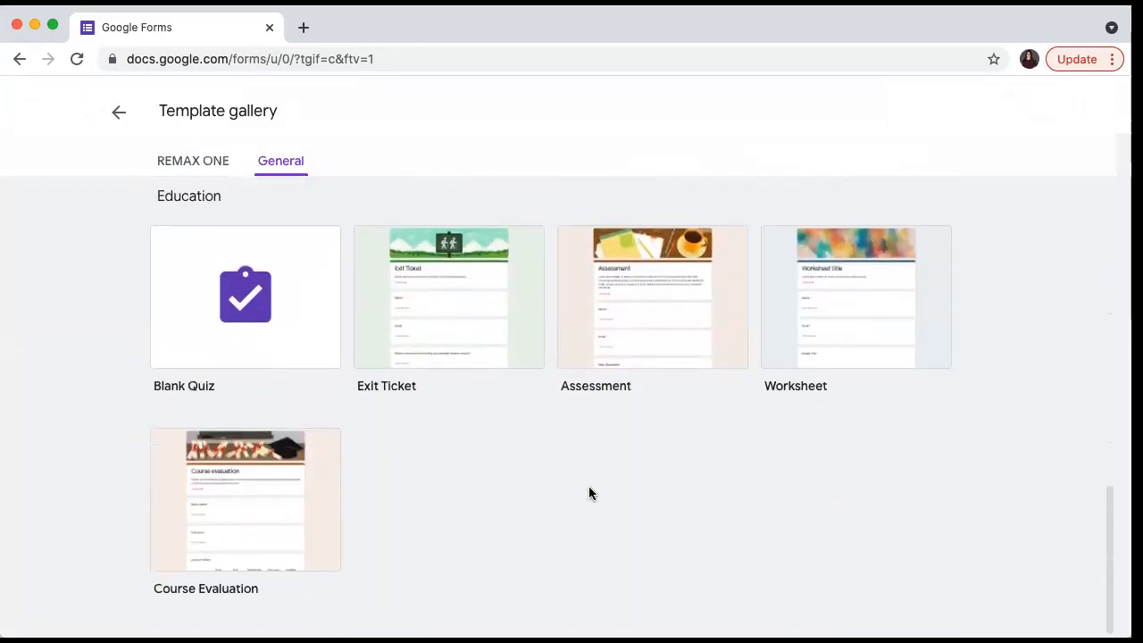
pyautogui.scroll(10, 589, 486)
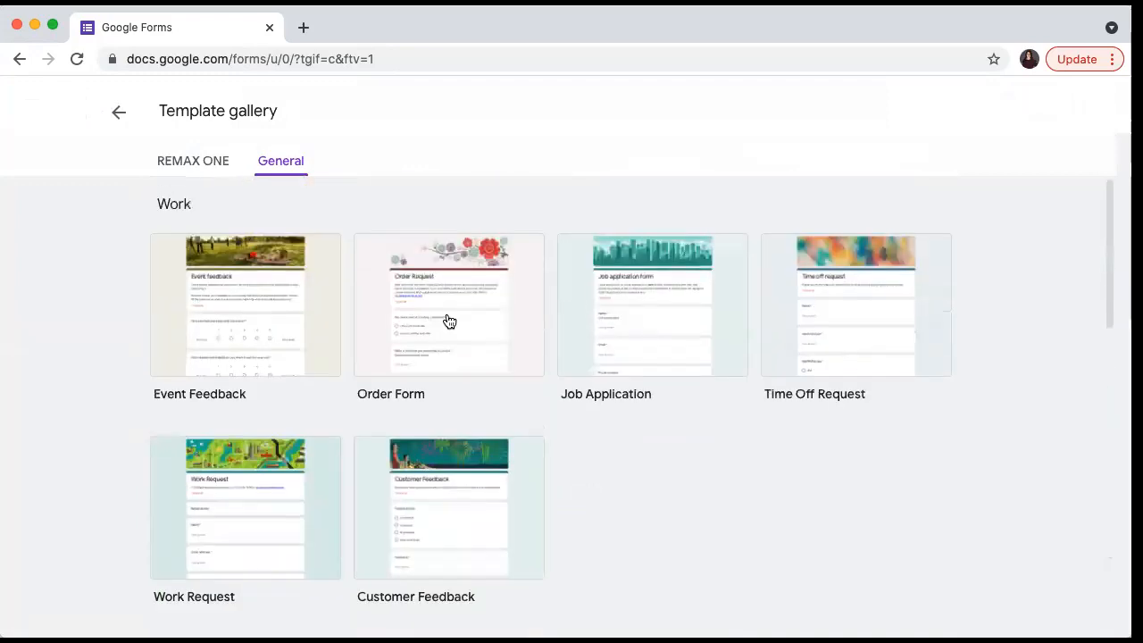
pyautogui.click(127, 114)
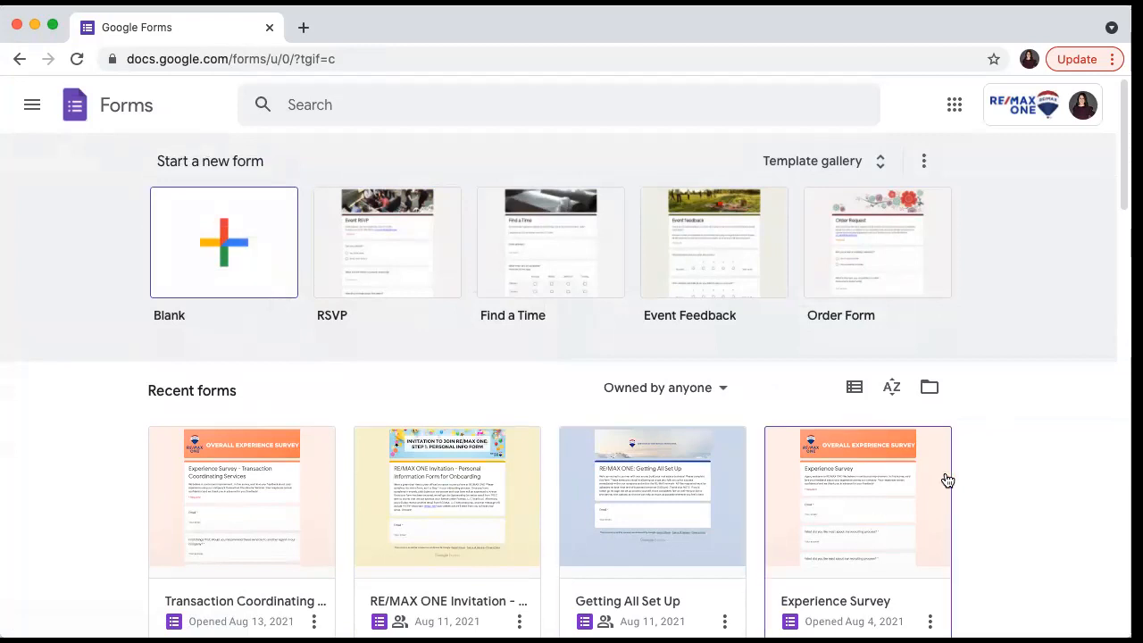
# - Browse the Recent forms list and open the booj Website Builder Form
pyautogui.scroll(-1, 1066, 478)
pyautogui.scroll(-5, 1066, 481)
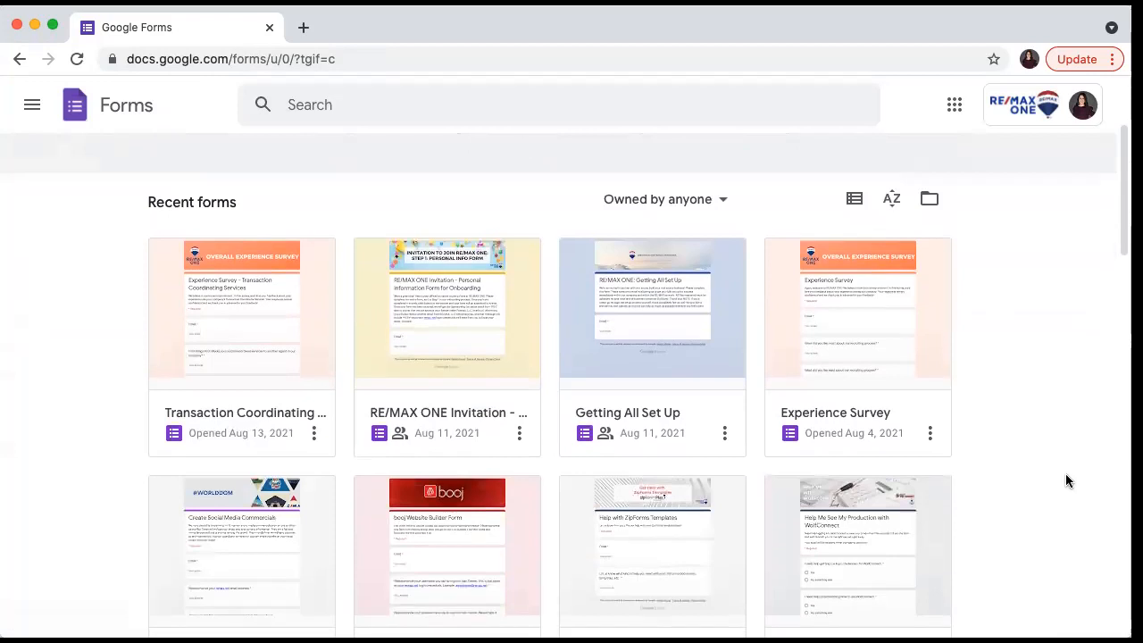
pyautogui.scroll(-8, 1066, 480)
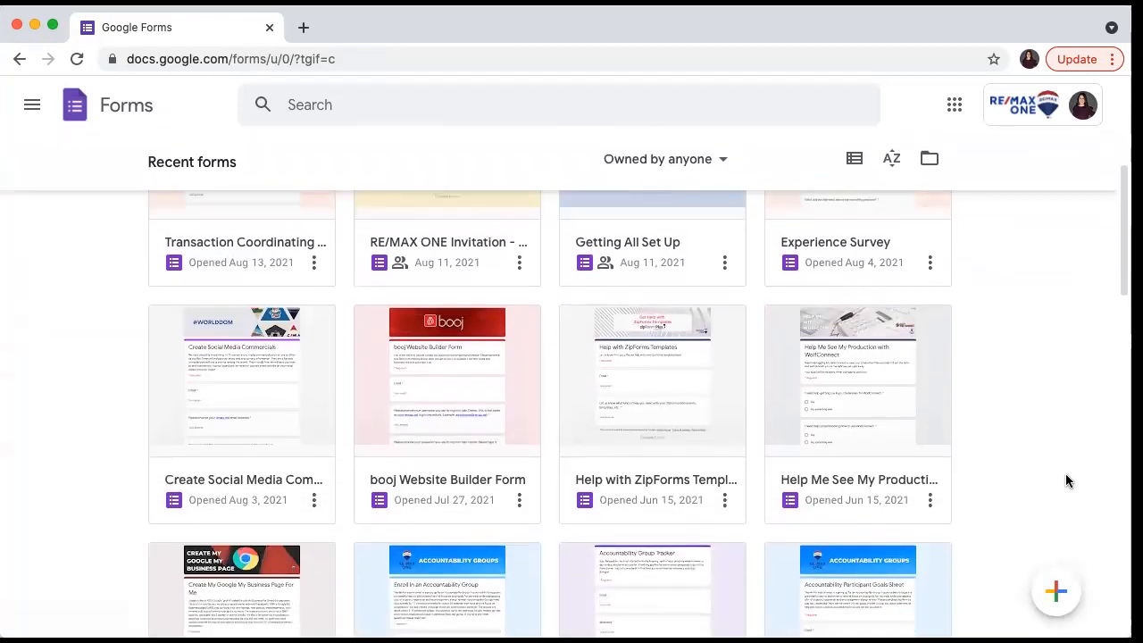
pyautogui.scroll(-12, 1065, 481)
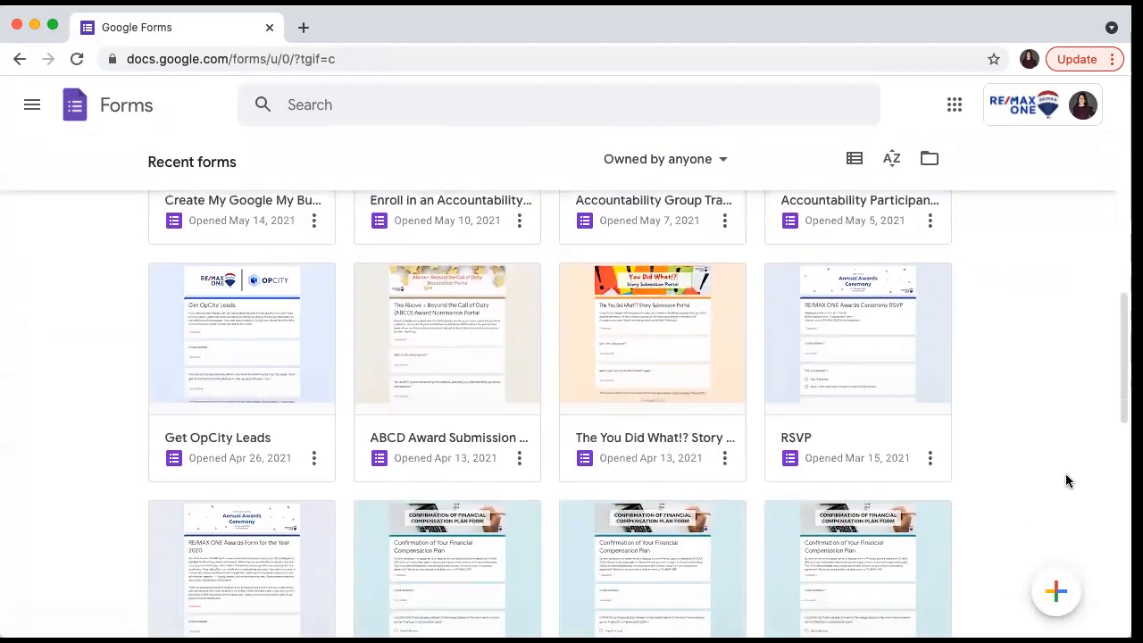
pyautogui.scroll(-11, 1065, 480)
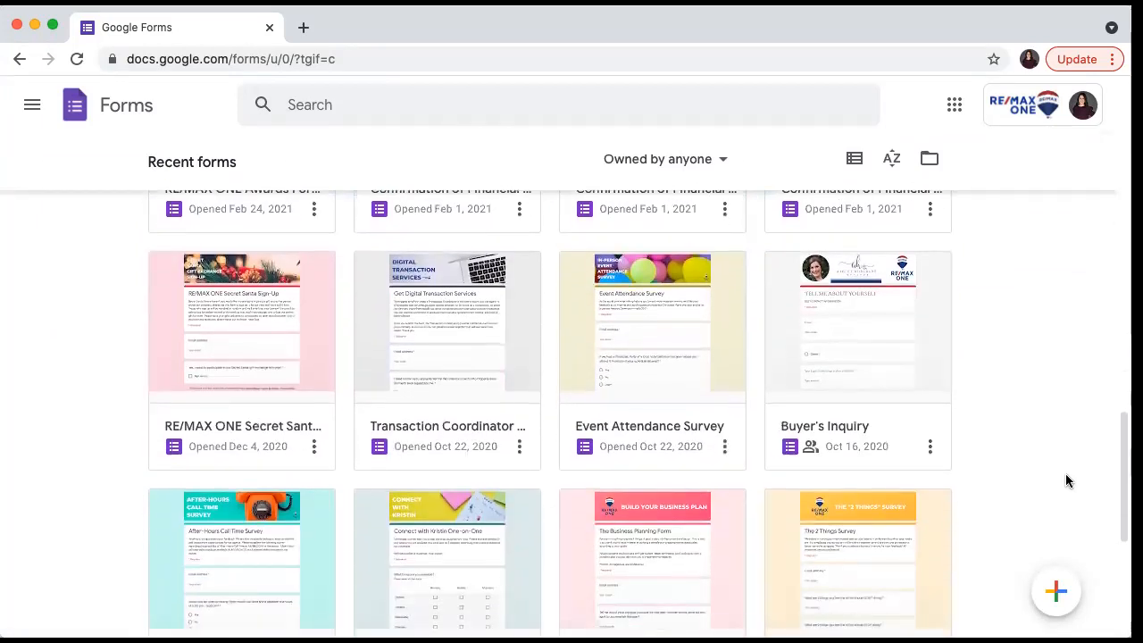
pyautogui.scroll(-1, 1066, 480)
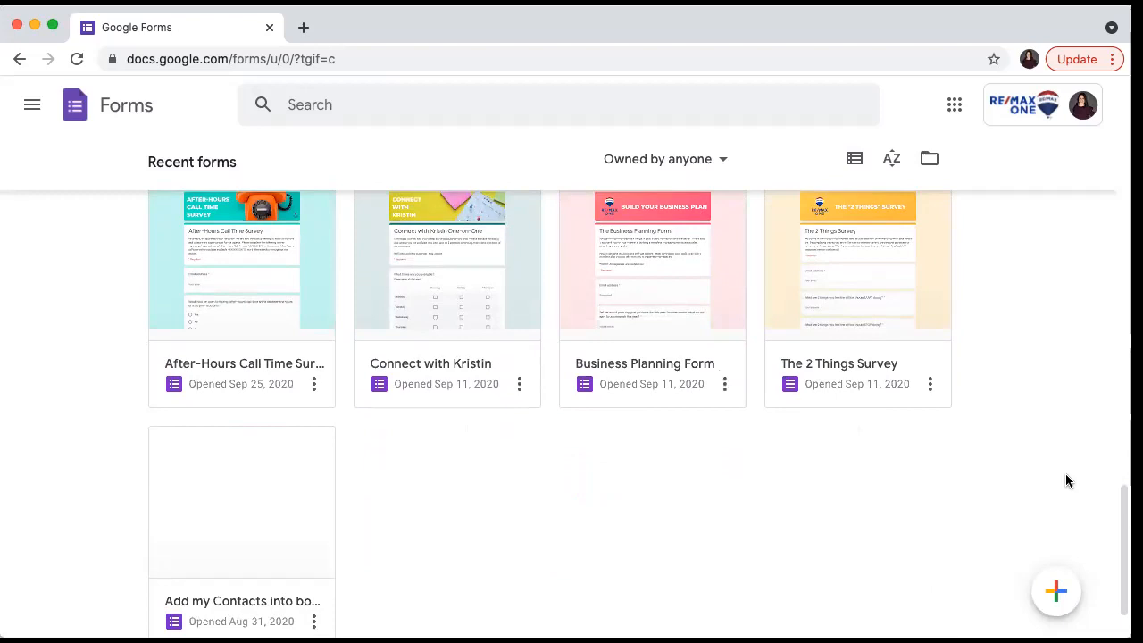
pyautogui.scroll(6, 1066, 480)
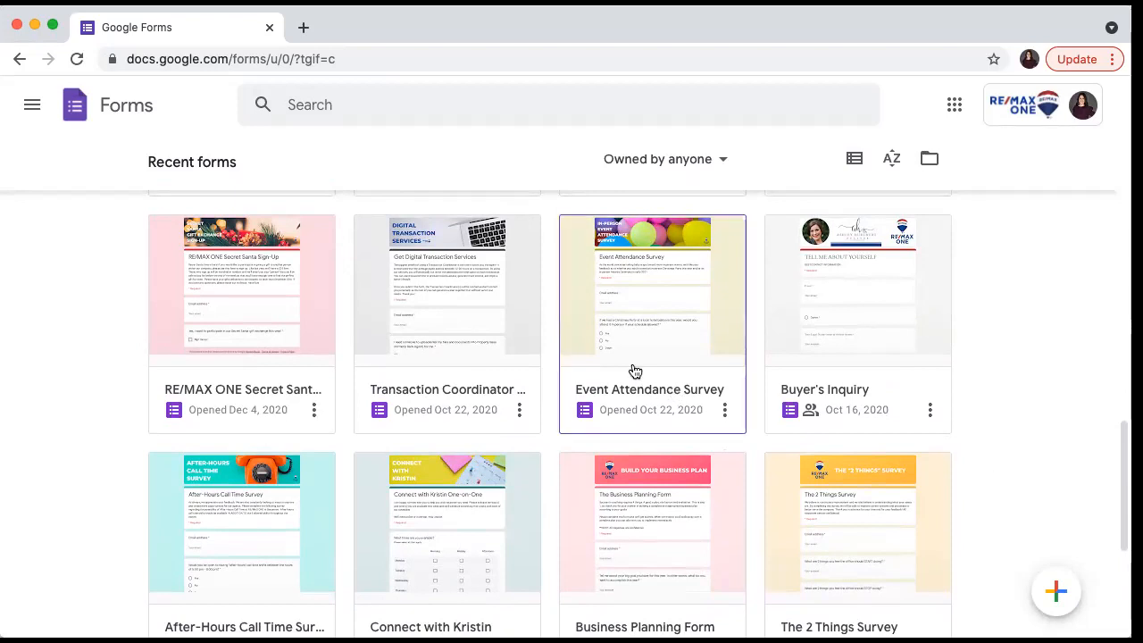
pyautogui.scroll(-3, 633, 370)
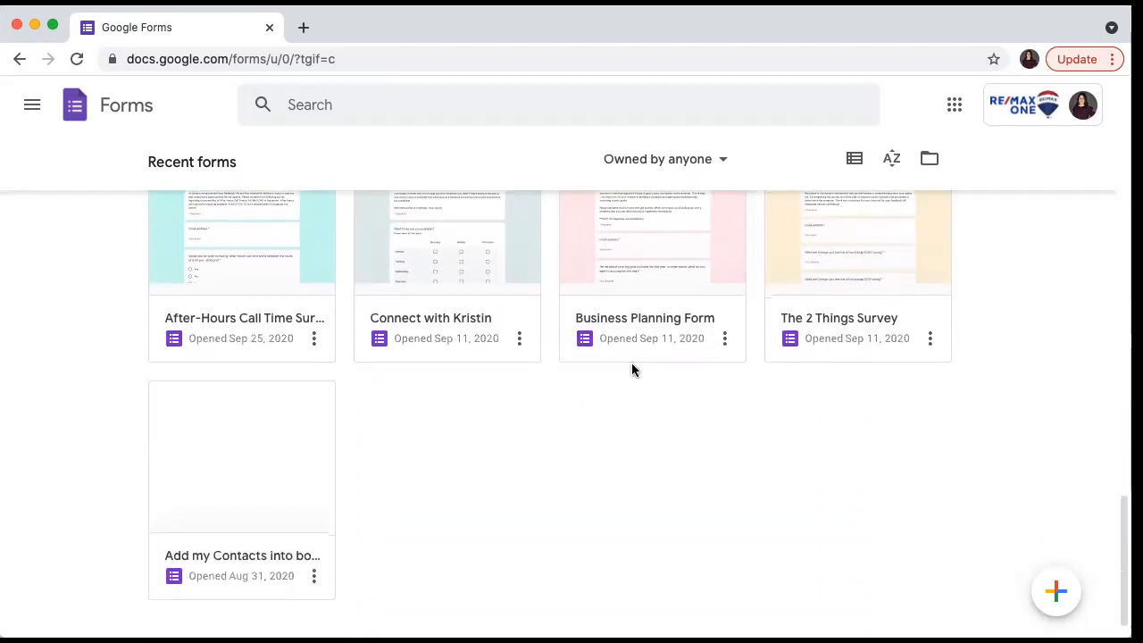
pyautogui.scroll(6, 634, 369)
pyautogui.scroll(8, 634, 370)
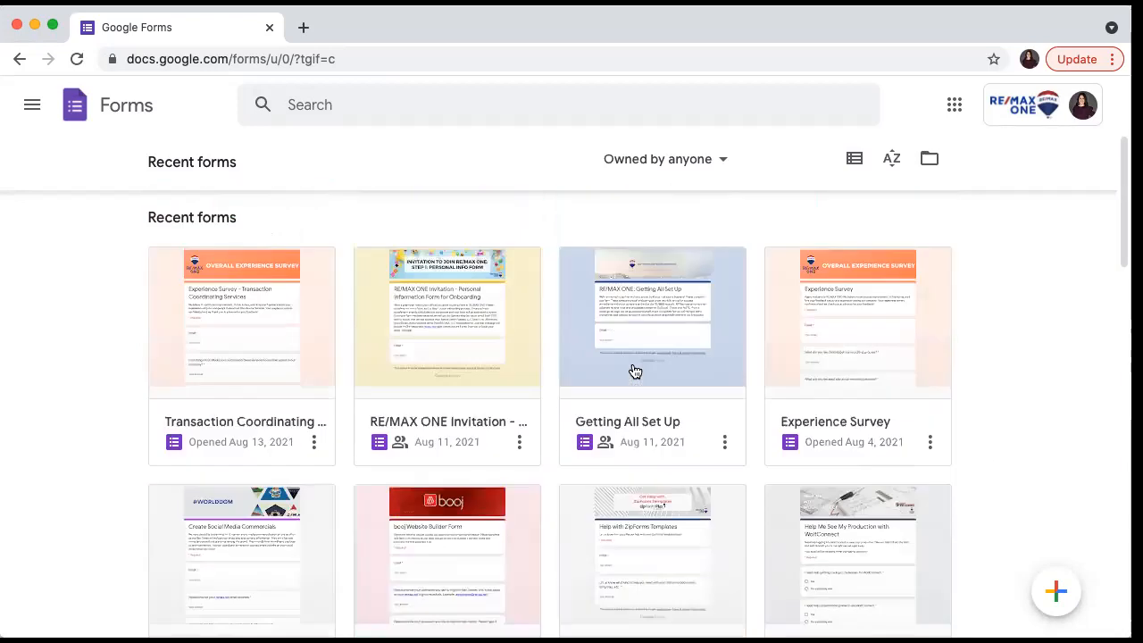
pyautogui.scroll(-4, 634, 370)
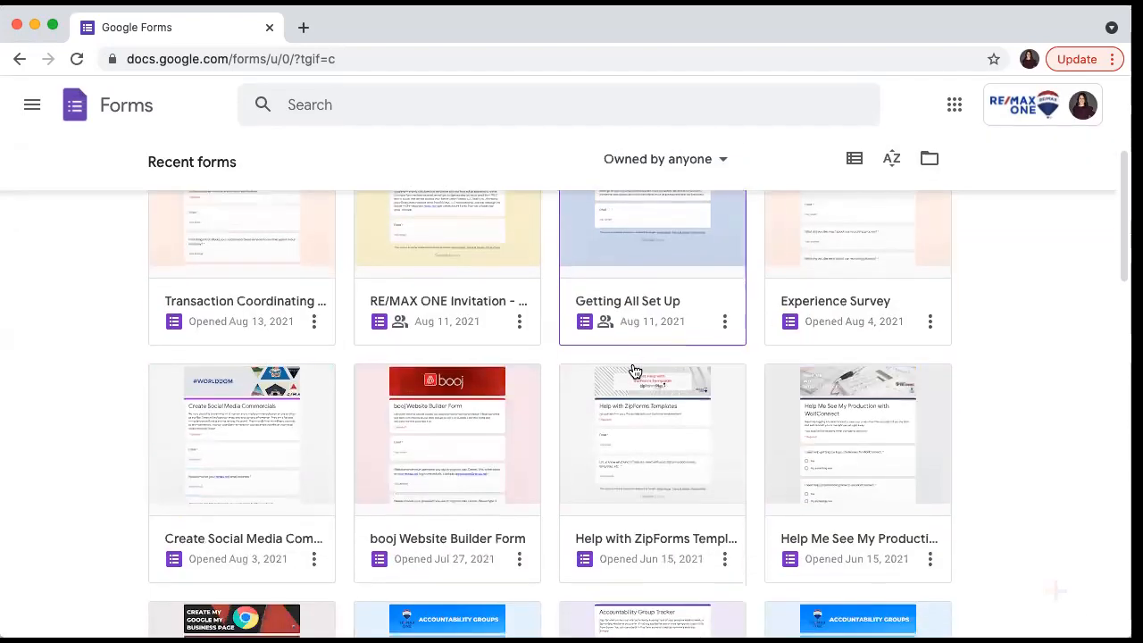
pyautogui.click(435, 432)
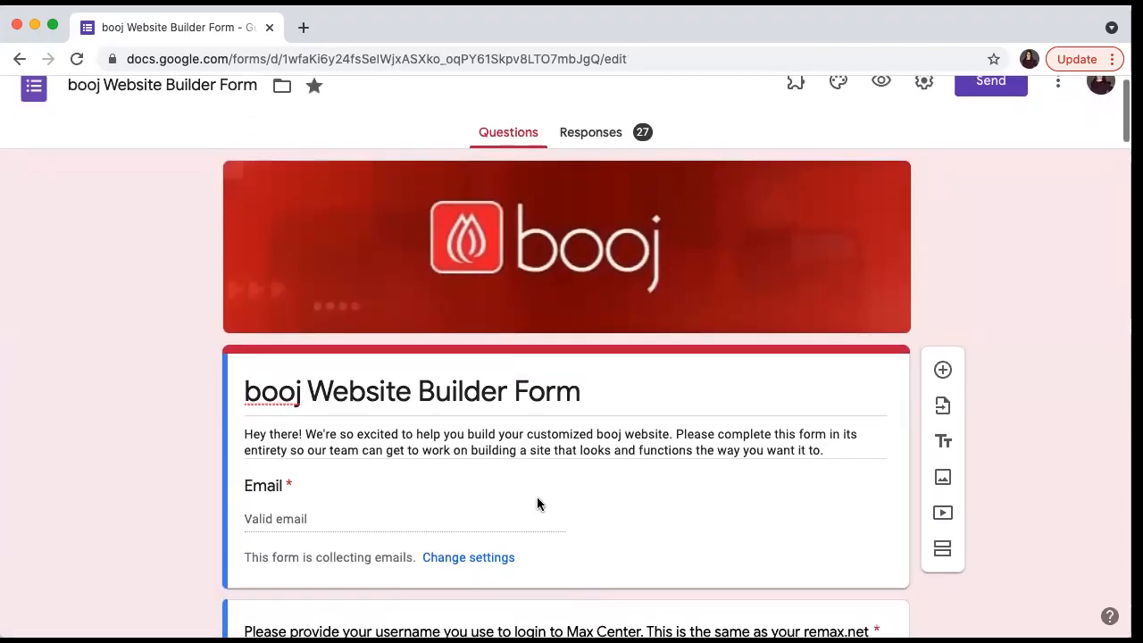
# - Show the booj form's 27 responses and open them in the linked Sheets spreadsheet
pyautogui.click(590, 149)
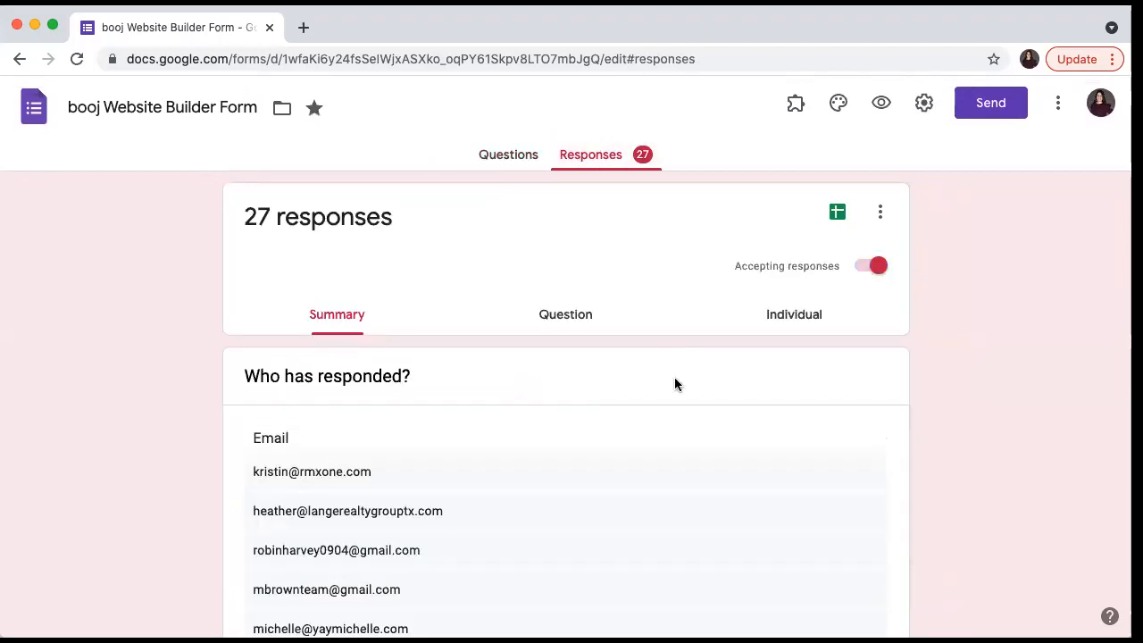
pyautogui.click(883, 216)
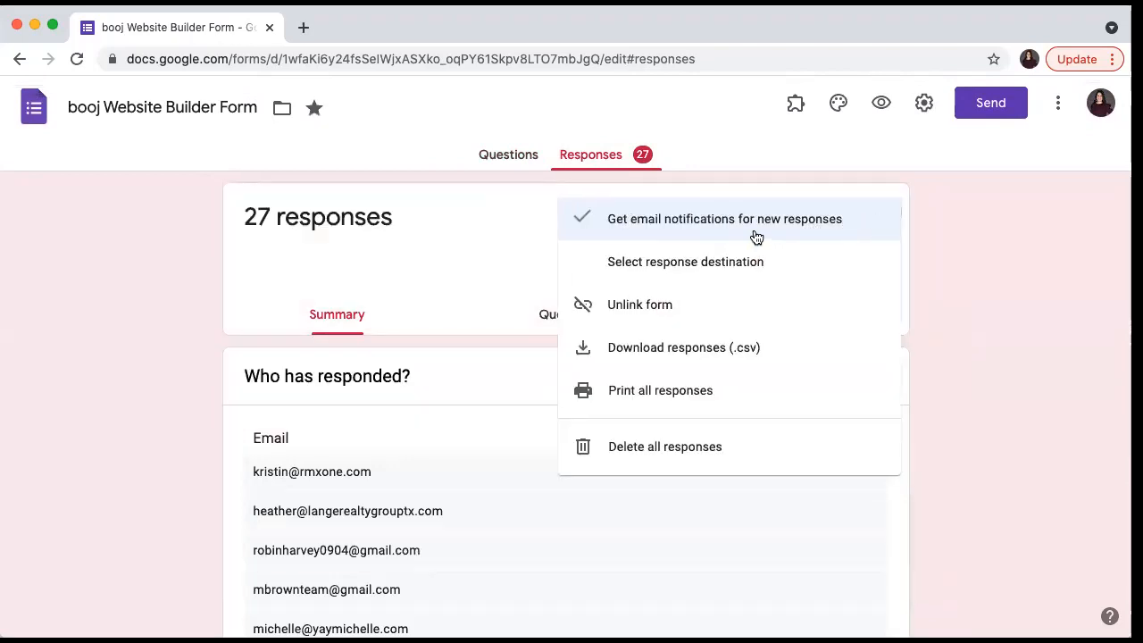
pyautogui.click(924, 246)
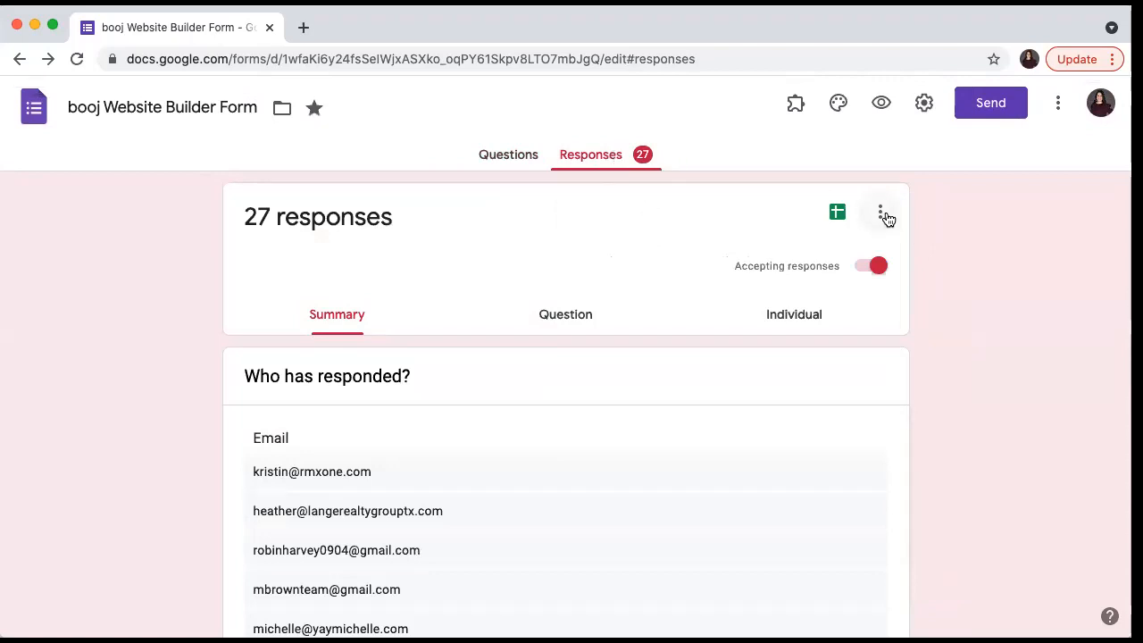
pyautogui.click(882, 215)
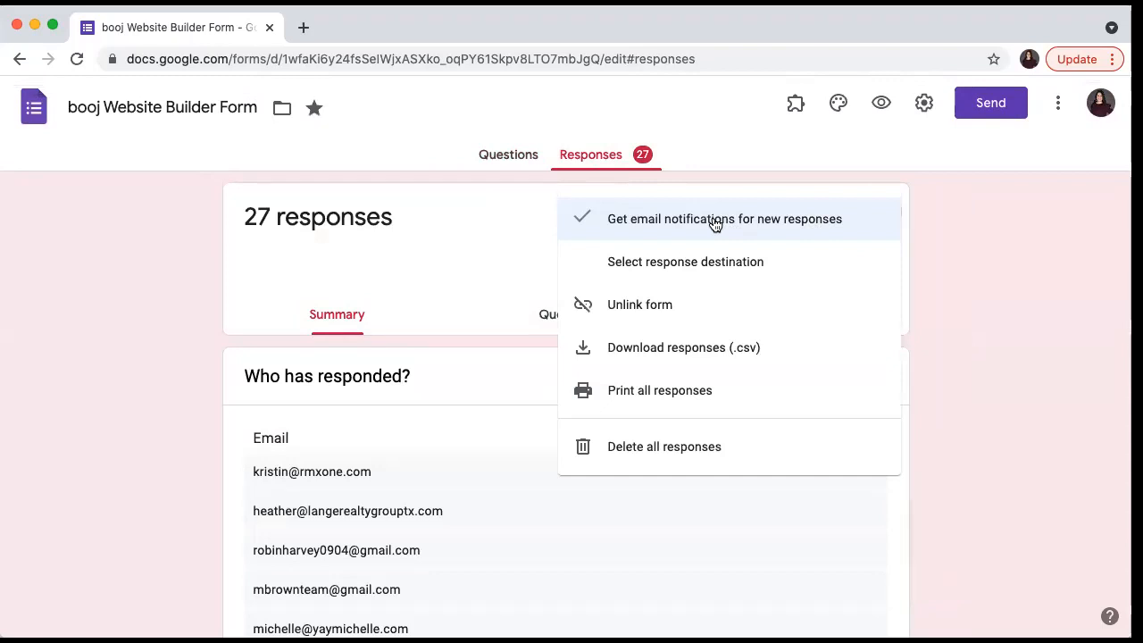
pyautogui.click(950, 286)
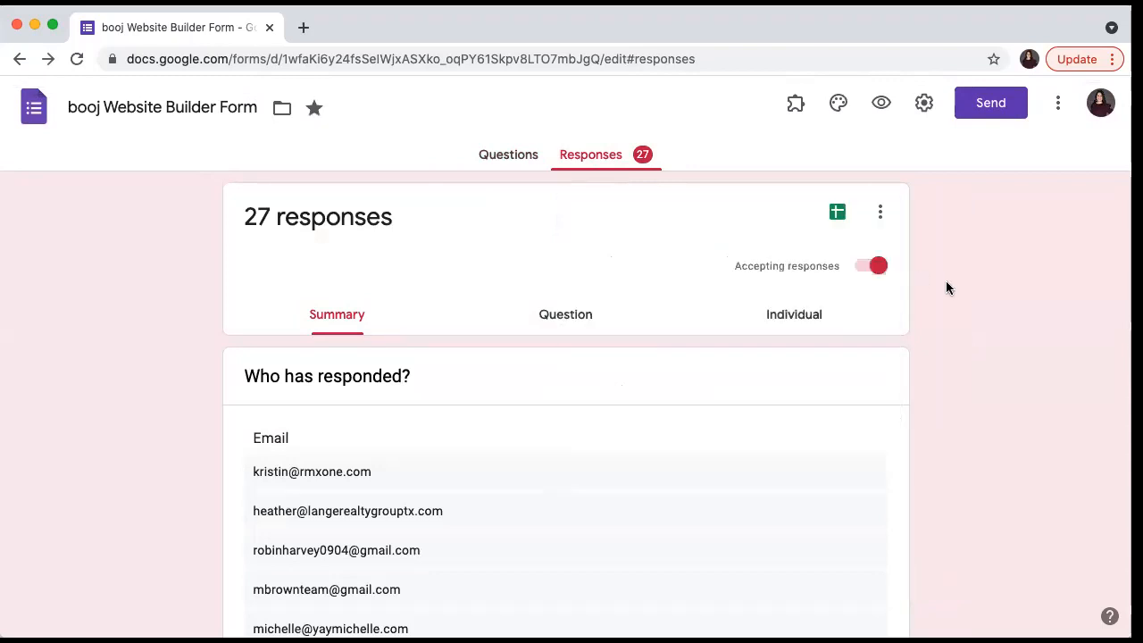
pyautogui.click(837, 213)
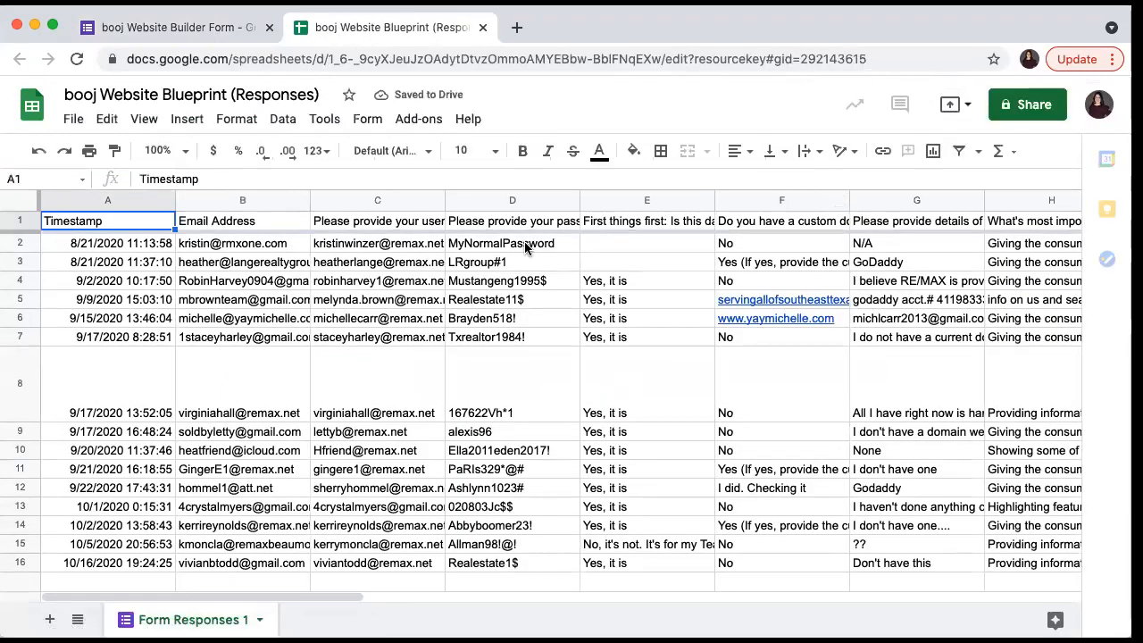
# - Look over the booj Website Blueprint responses sheet, then return to the form's responses summary
pyautogui.scroll(-3, 526, 249)
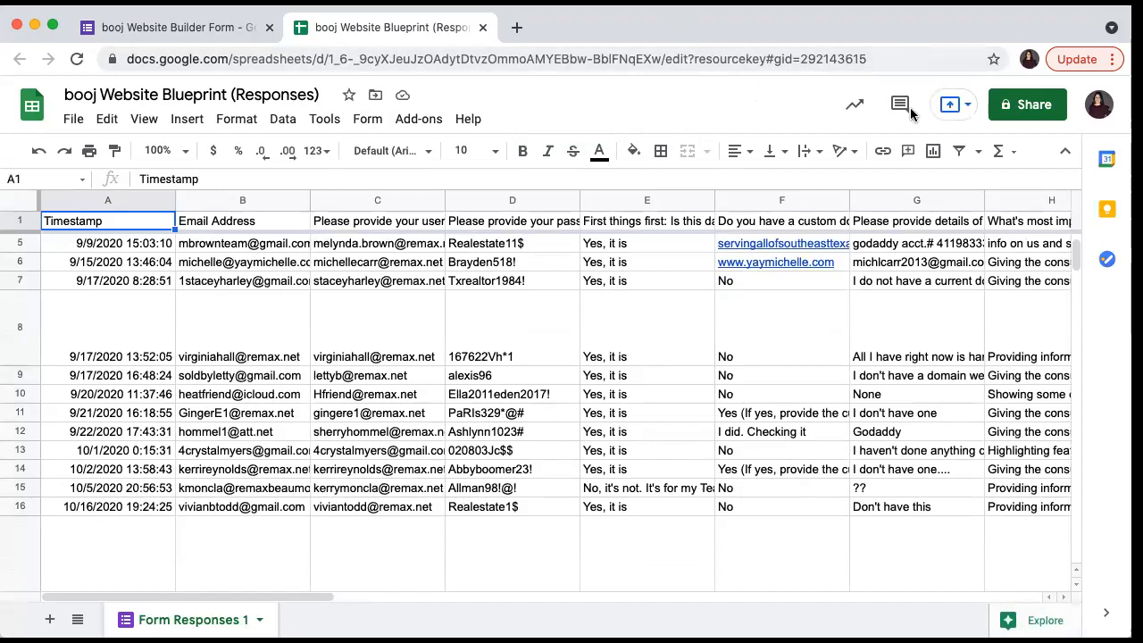
pyautogui.click(219, 30)
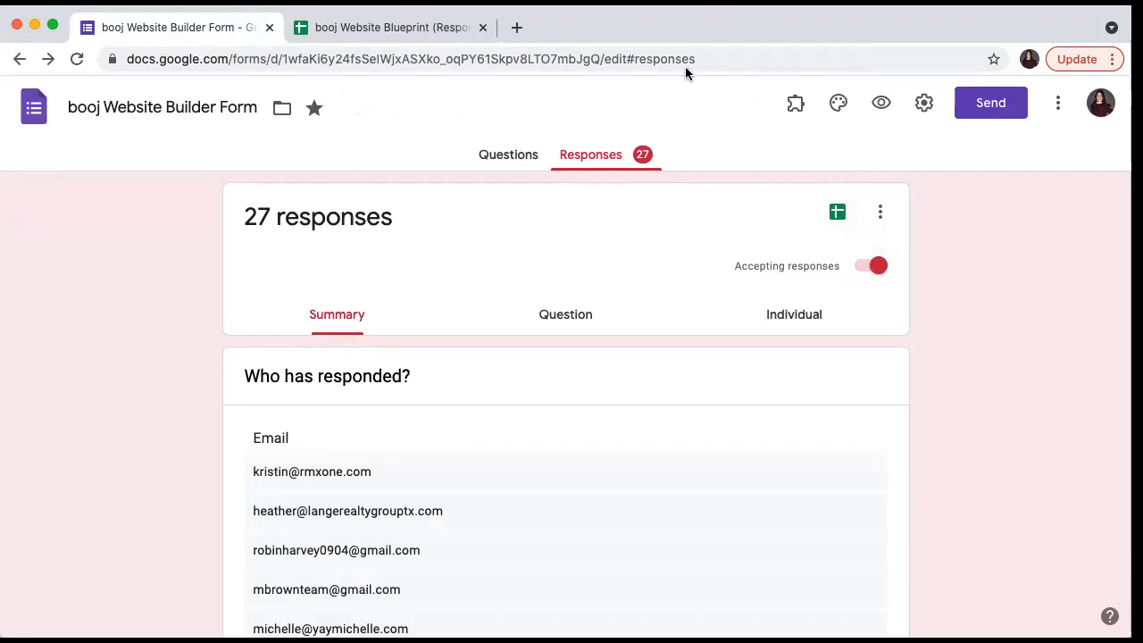
# - Return to the Google Forms home page and start a new blank form
pyautogui.scroll(1, 717, 218)
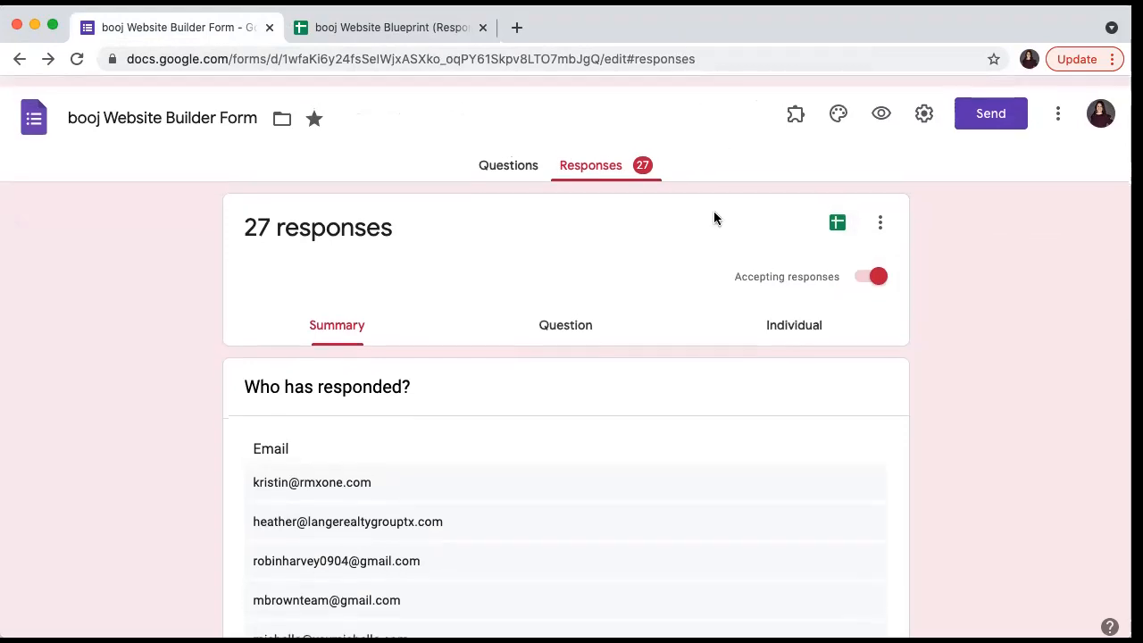
pyautogui.click(33, 118)
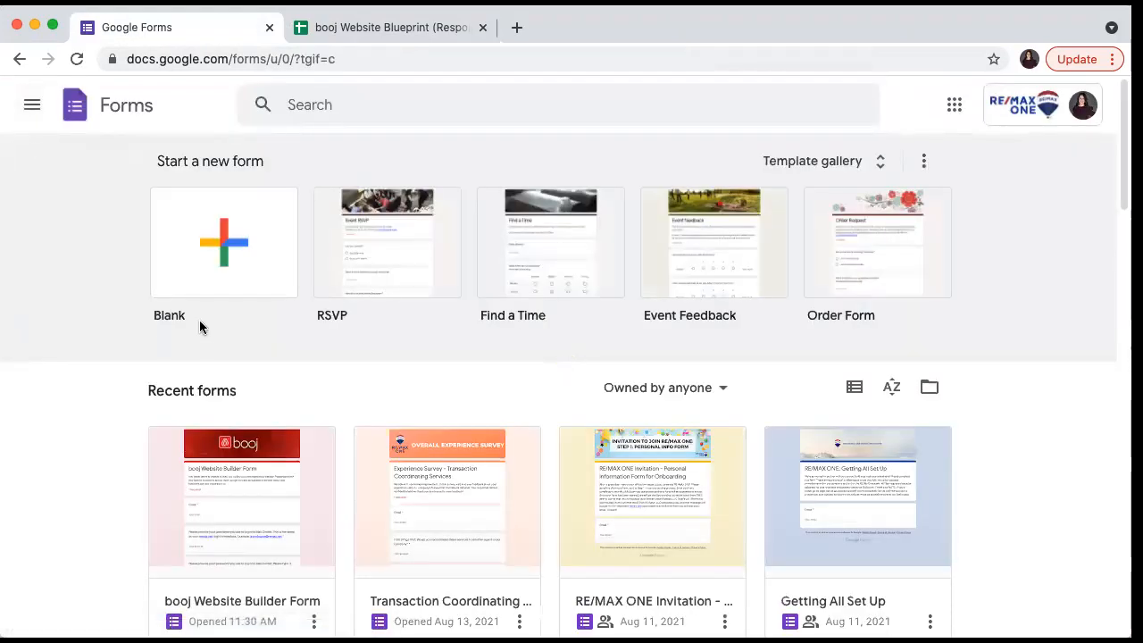
pyautogui.click(225, 291)
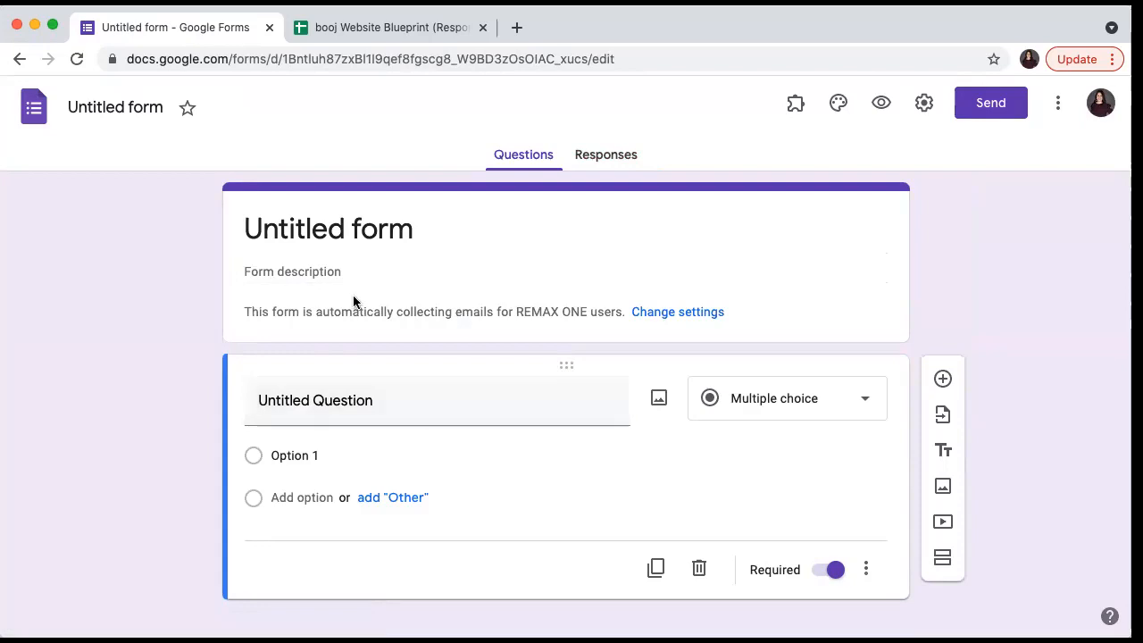
# - Title the form 'Test Form' with description 'Thanks for taking the time to complete our form!'
pyautogui.click(343, 229)
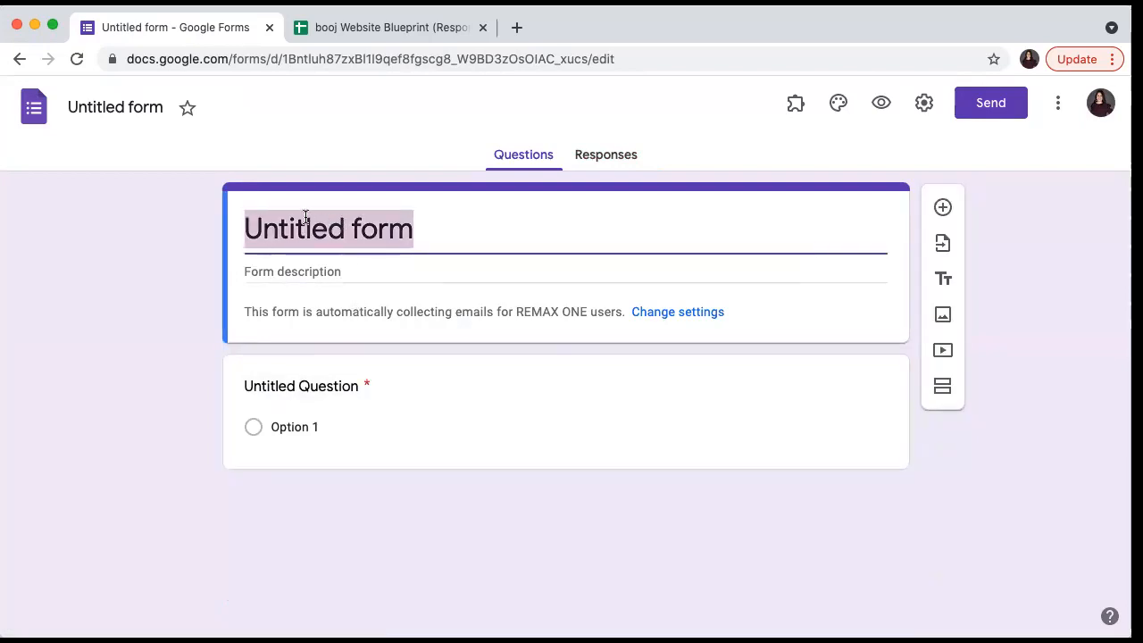
pyautogui.write('Test Form')
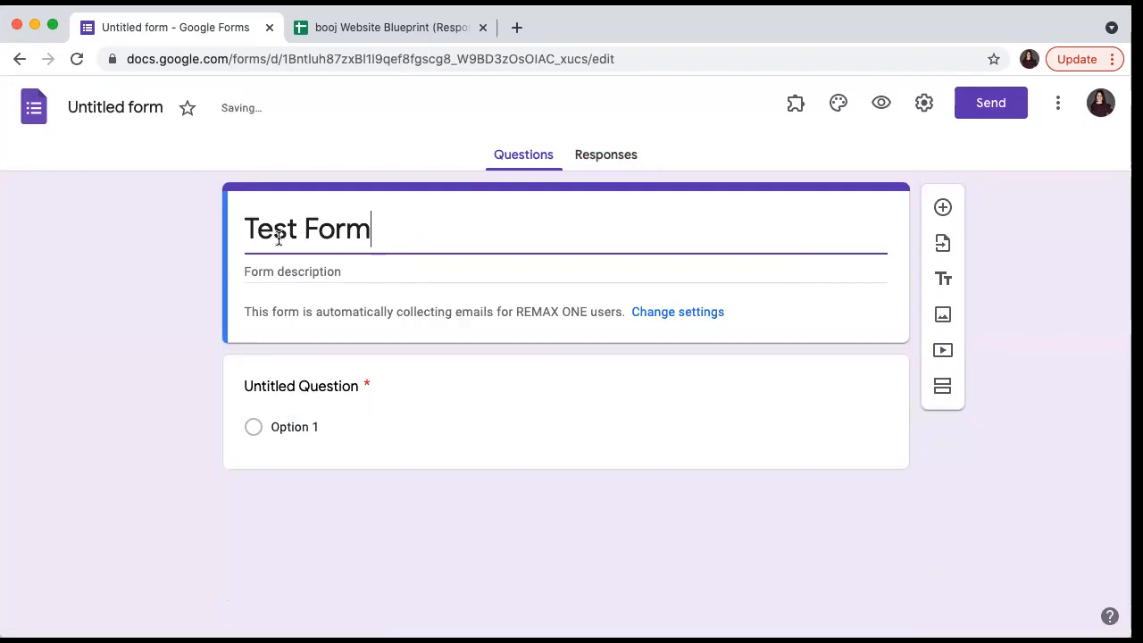
pyautogui.click(279, 270)
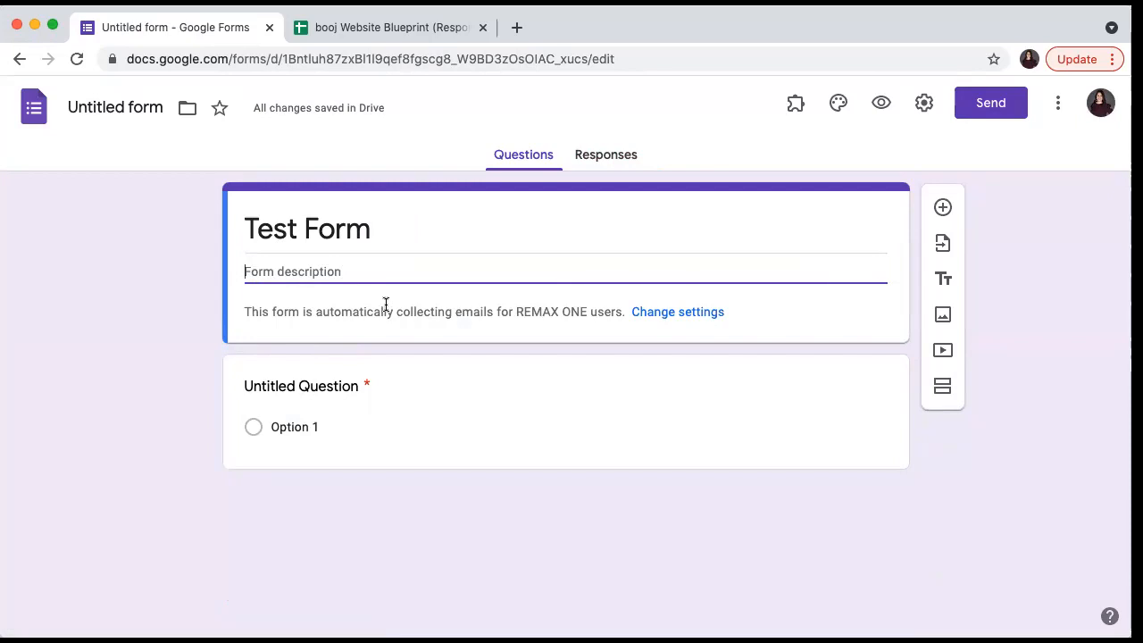
pyautogui.write('Thanks for ')
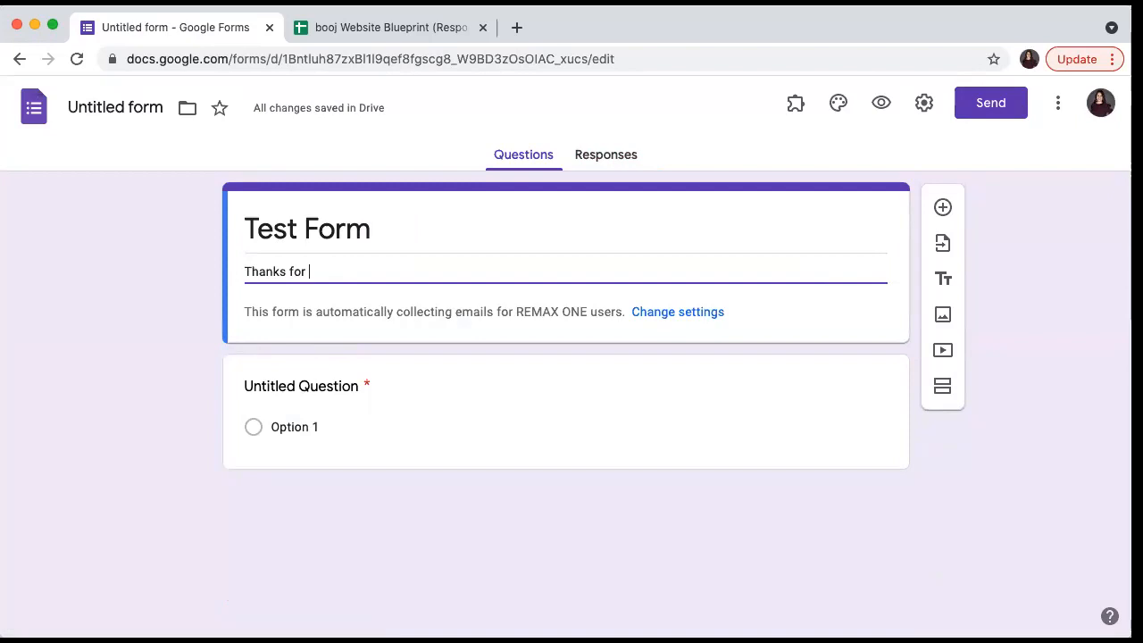
pyautogui.write('taking the time to complete our form!')
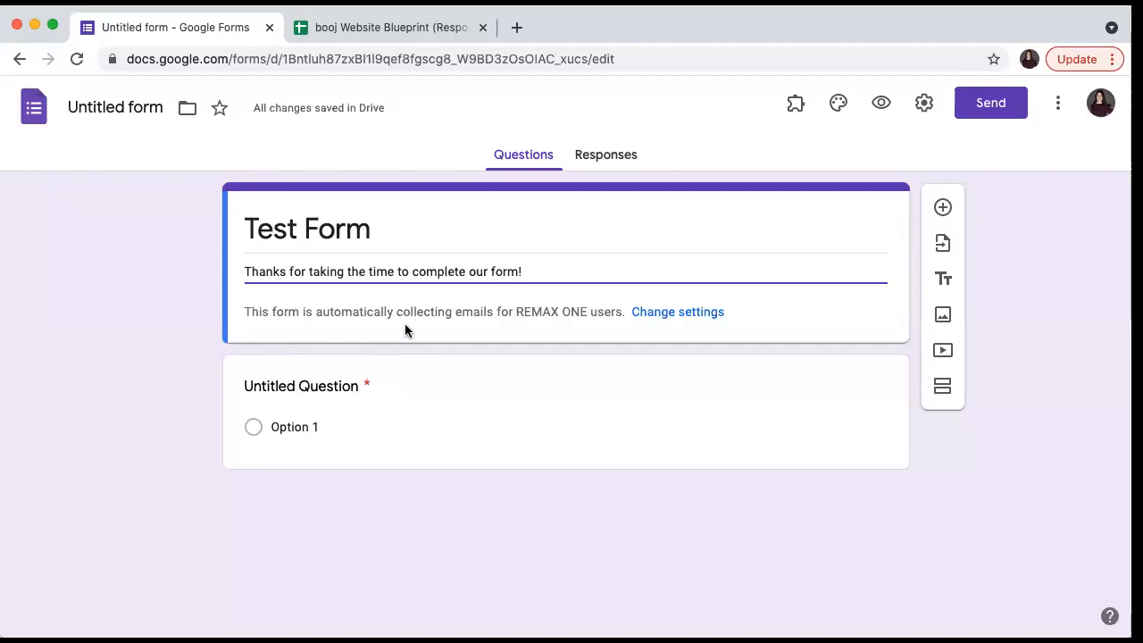
# - In the form settings, uncheck Response receipts and Restrict to users in REMAX ONE, then view Presentation
pyautogui.click(649, 315)
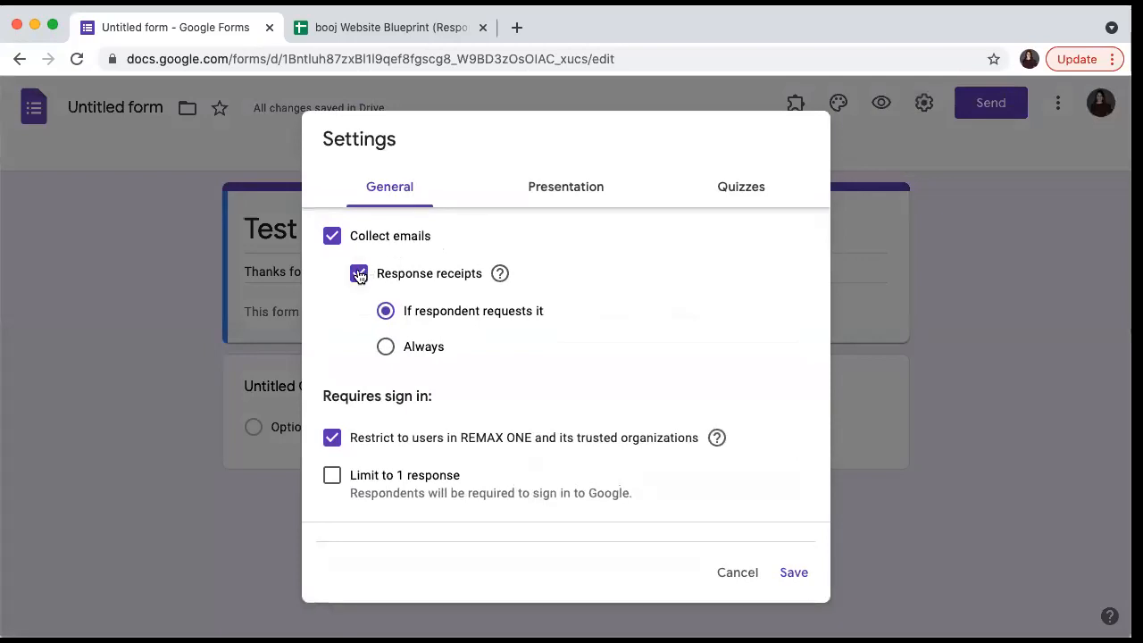
pyautogui.moveTo(497, 278)
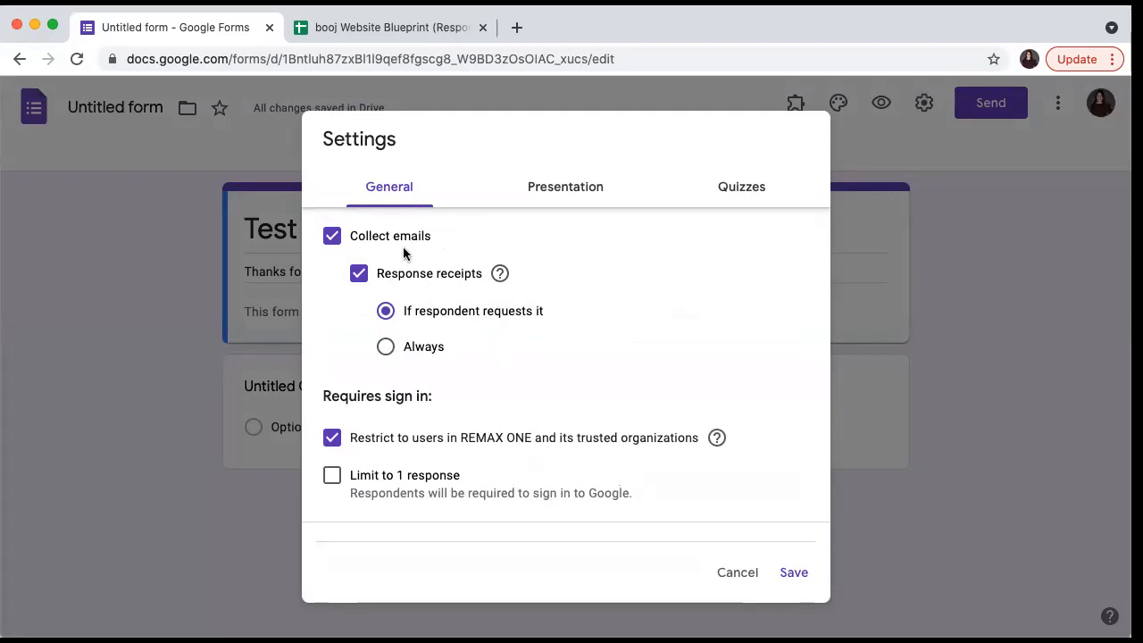
pyautogui.click(359, 275)
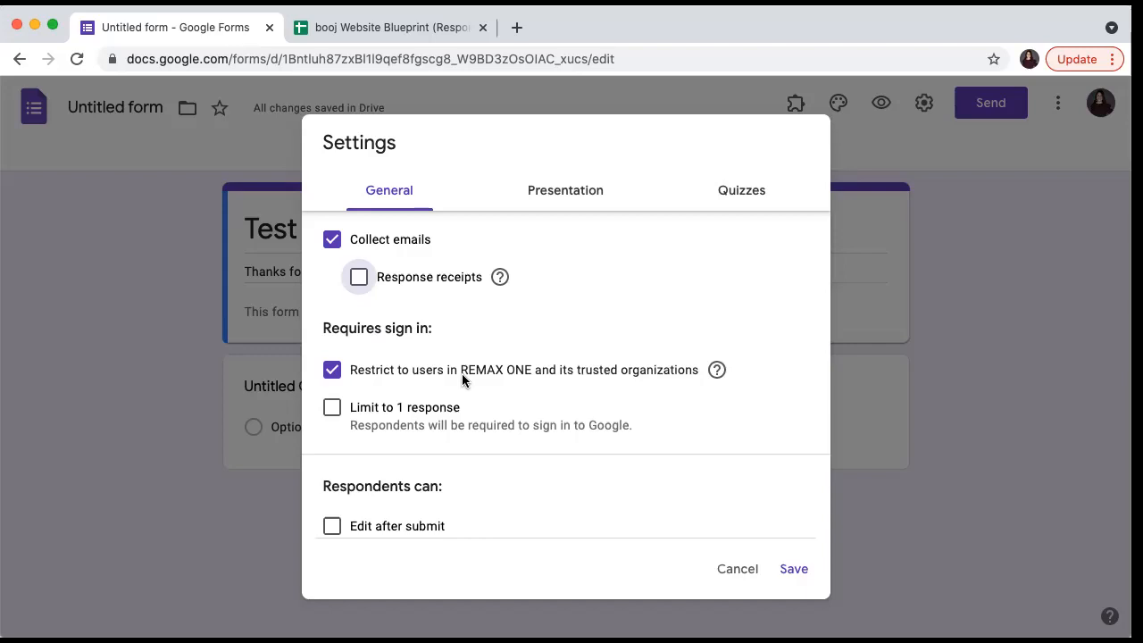
pyautogui.click(332, 370)
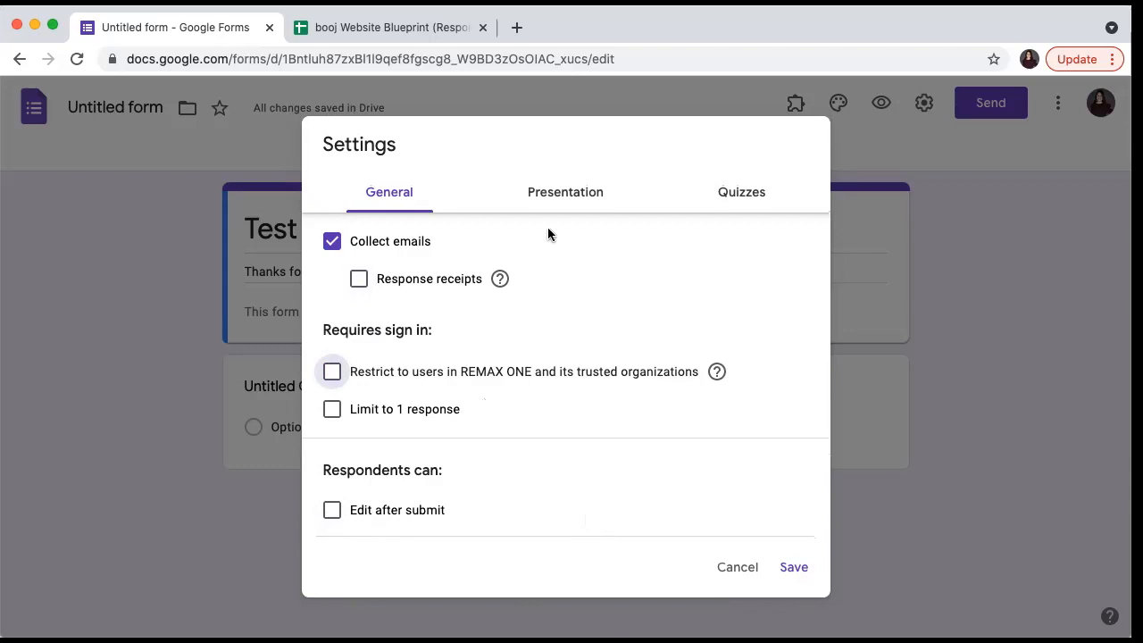
pyautogui.click(574, 199)
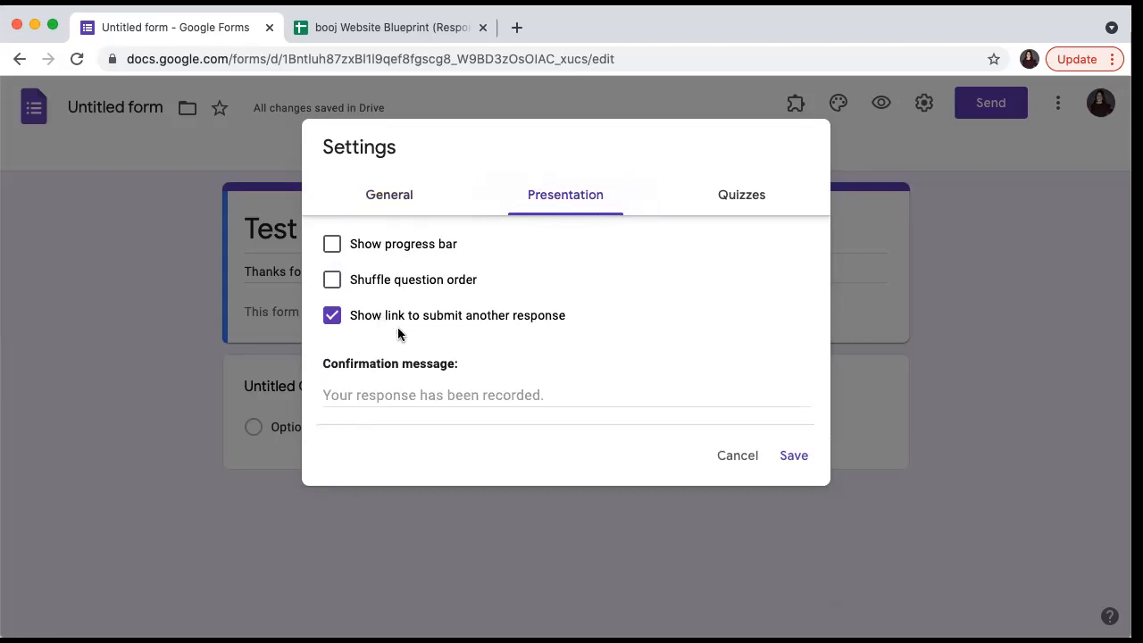
# - Hide the submit-another-response link, set confirmation 'Thanks again for completing our form!' plus a signature, and save
pyautogui.click(332, 315)
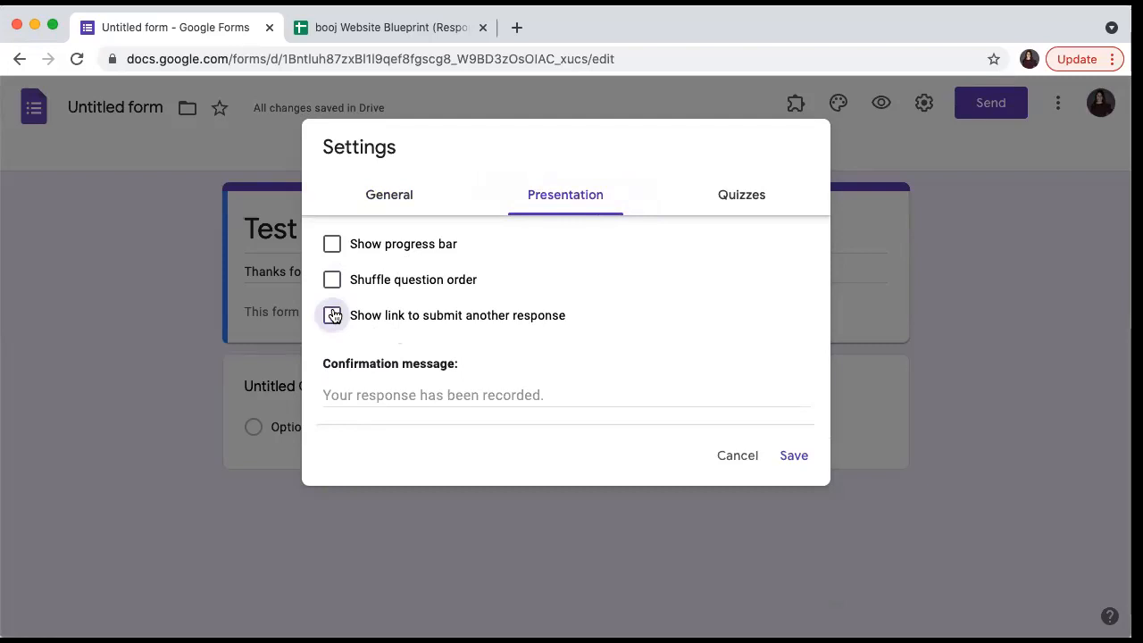
pyautogui.click(365, 393)
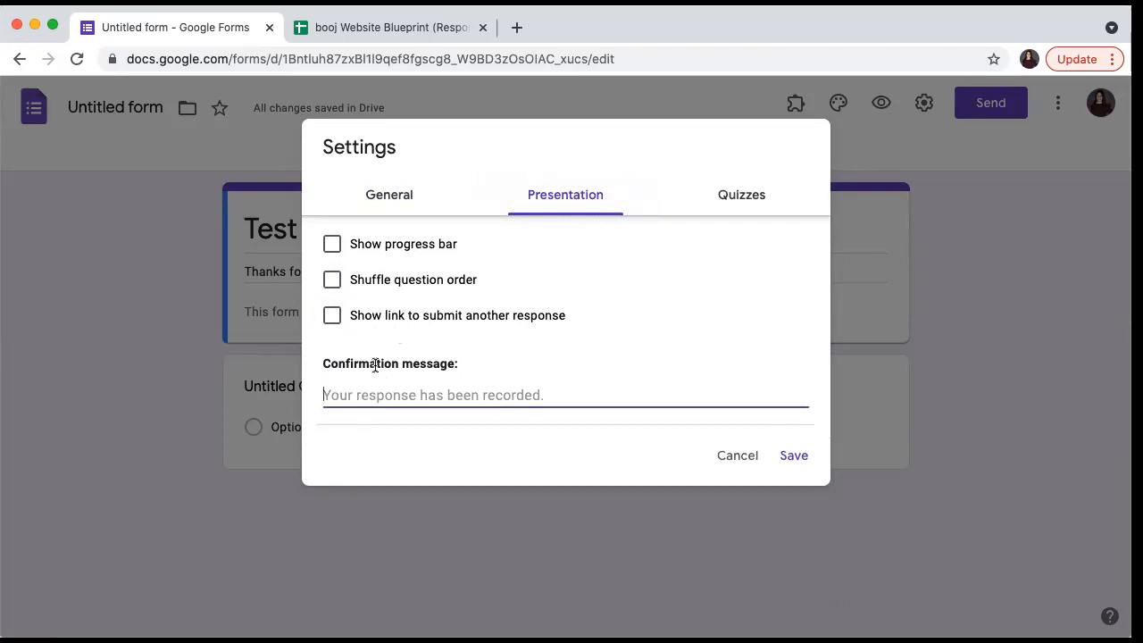
pyautogui.write('Thanks ag')
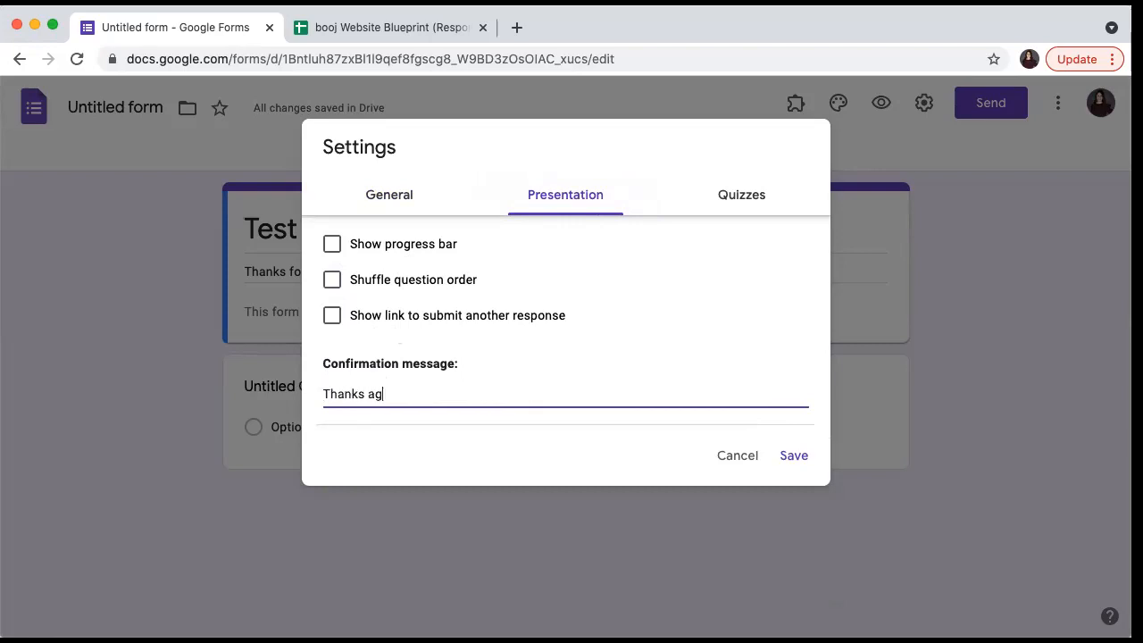
pyautogui.write('ain for completeing')
pyautogui.press('BackSpace')
pyautogui.press('BackSpace')
pyautogui.press('BackSpace')
pyautogui.press('BackSpace')
pyautogui.write('ing our form!')
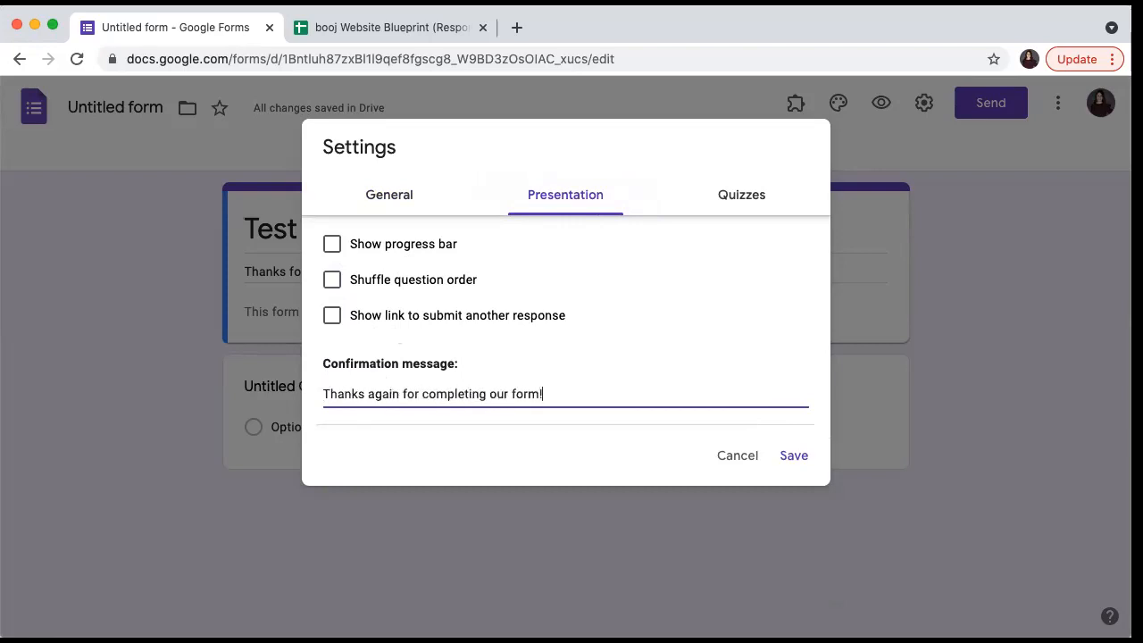
pyautogui.write(' - Kristin')
pyautogui.click(789, 456)
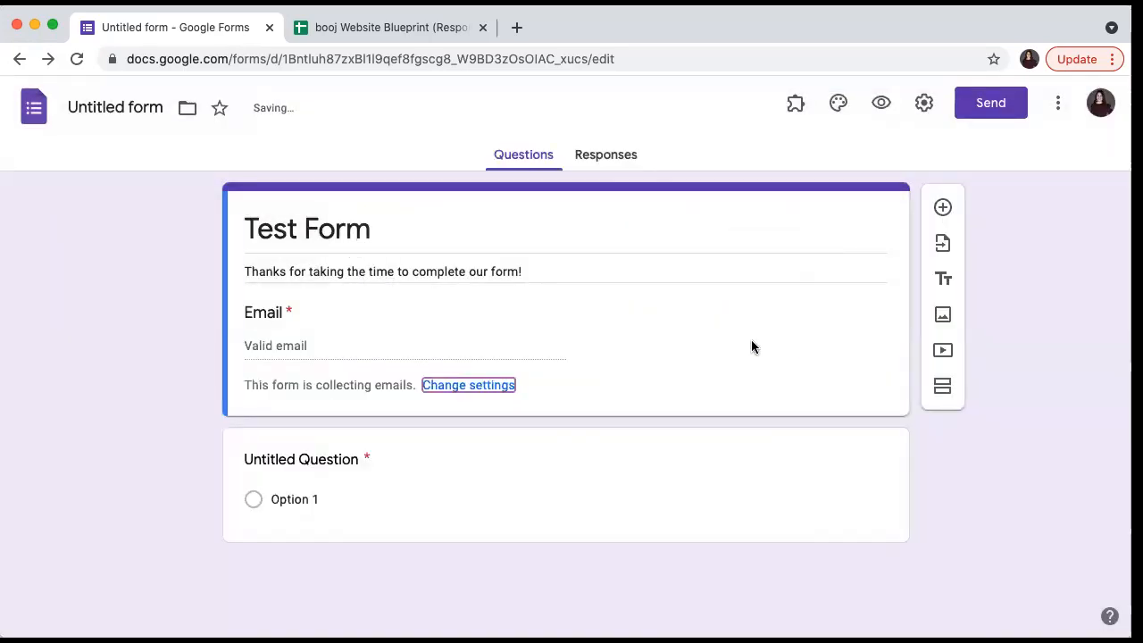
pyautogui.click(460, 386)
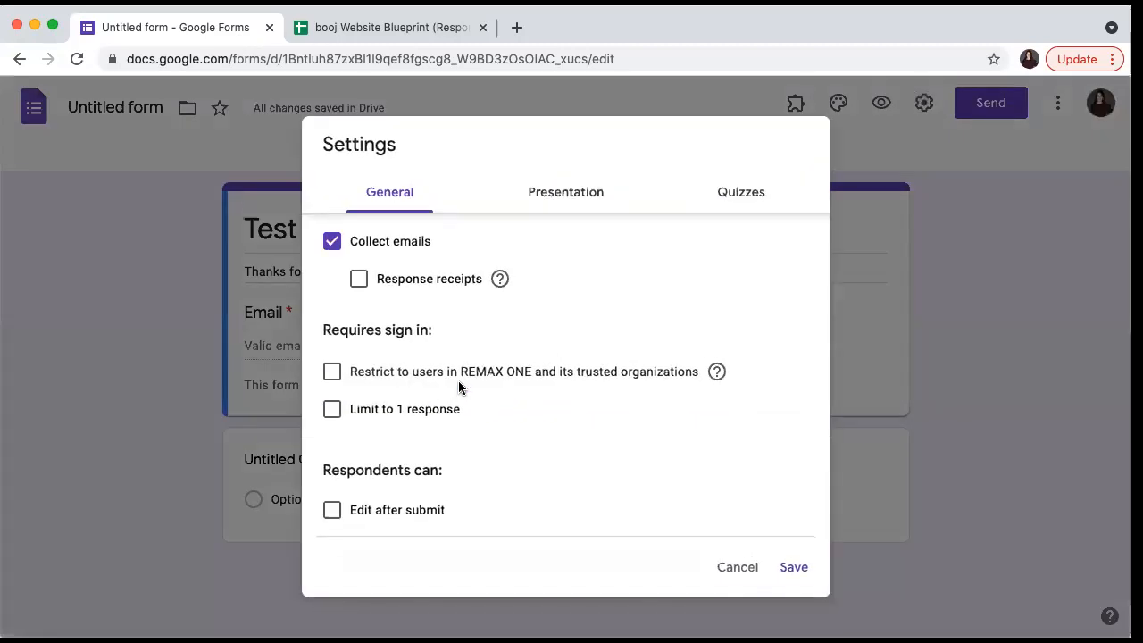
pyautogui.click(752, 199)
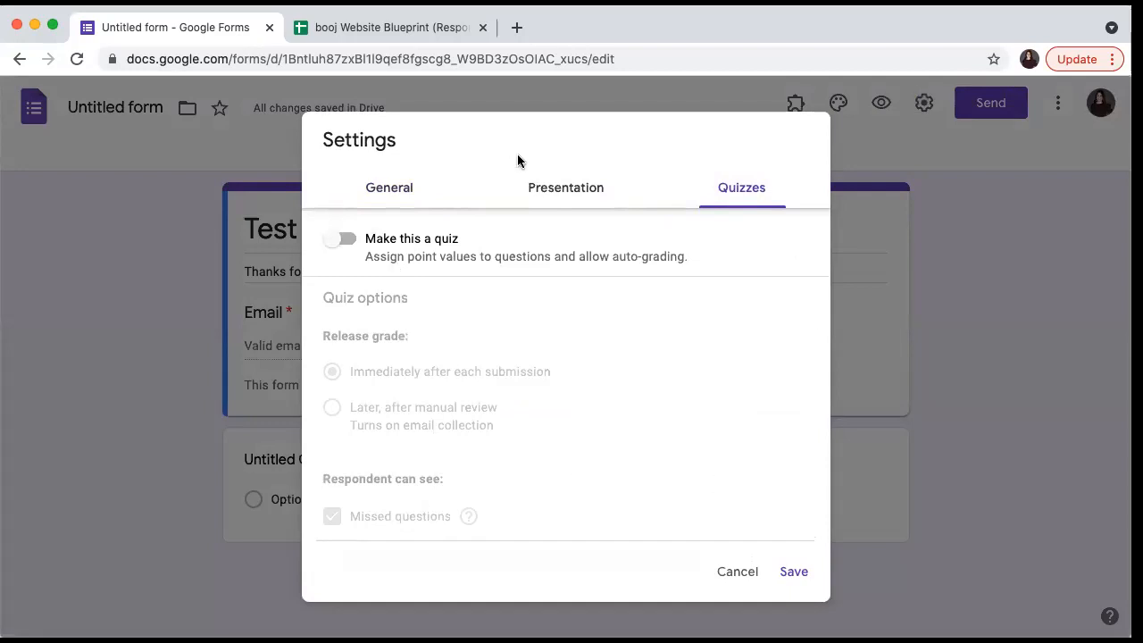
pyautogui.click(747, 573)
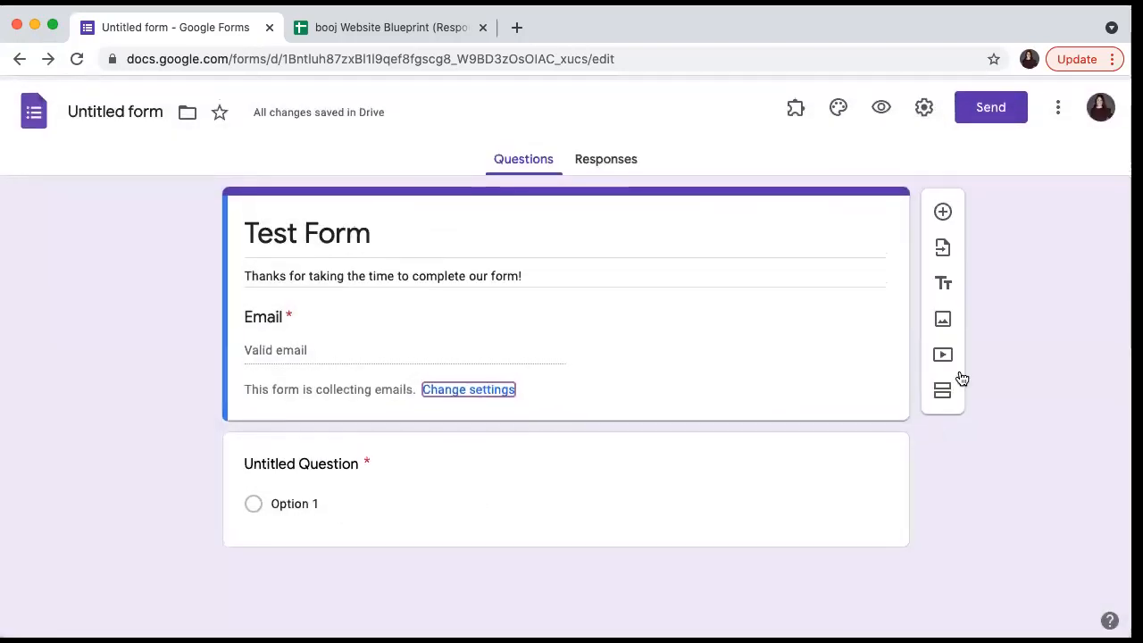
pyautogui.click(1058, 103)
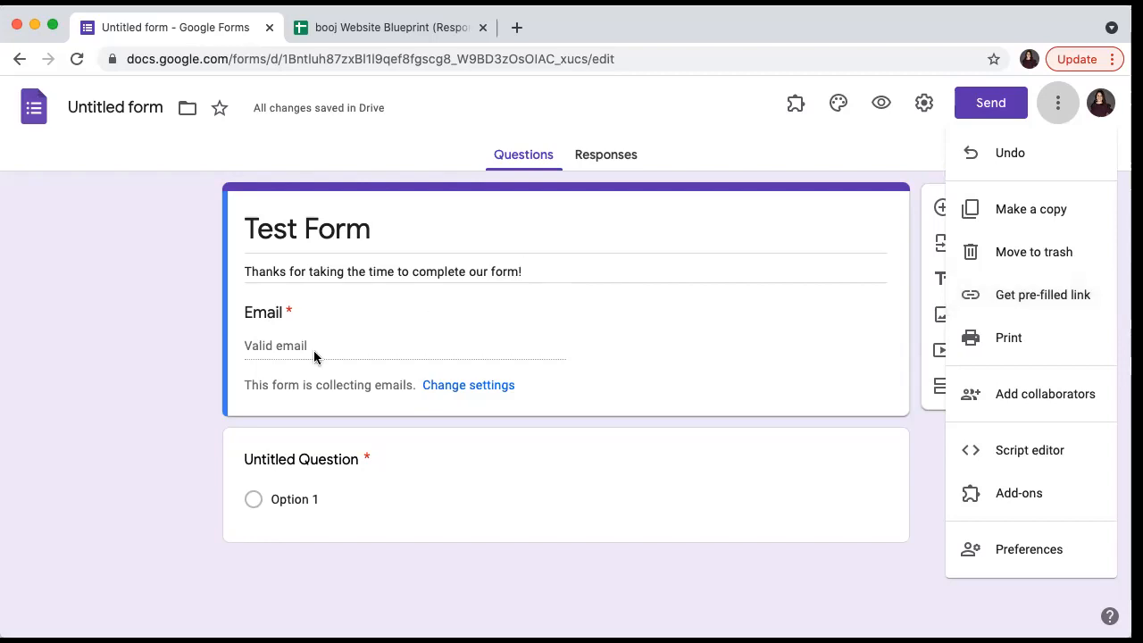
pyautogui.click(174, 435)
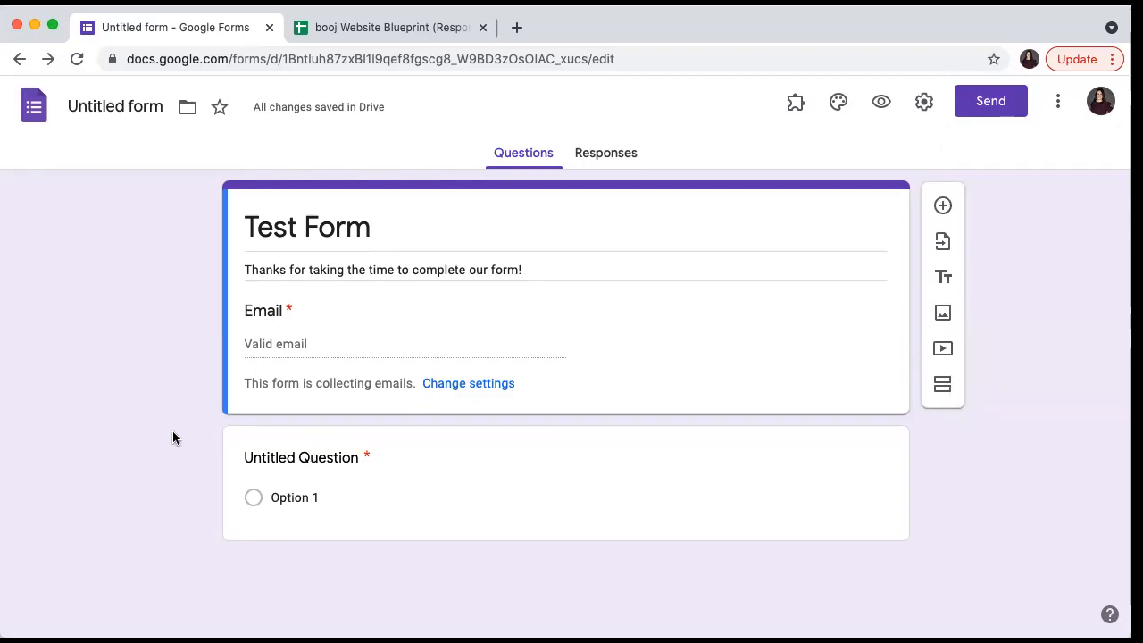
# - Rename the first question to 'Test question A', correcting typos along the way
pyautogui.click(317, 462)
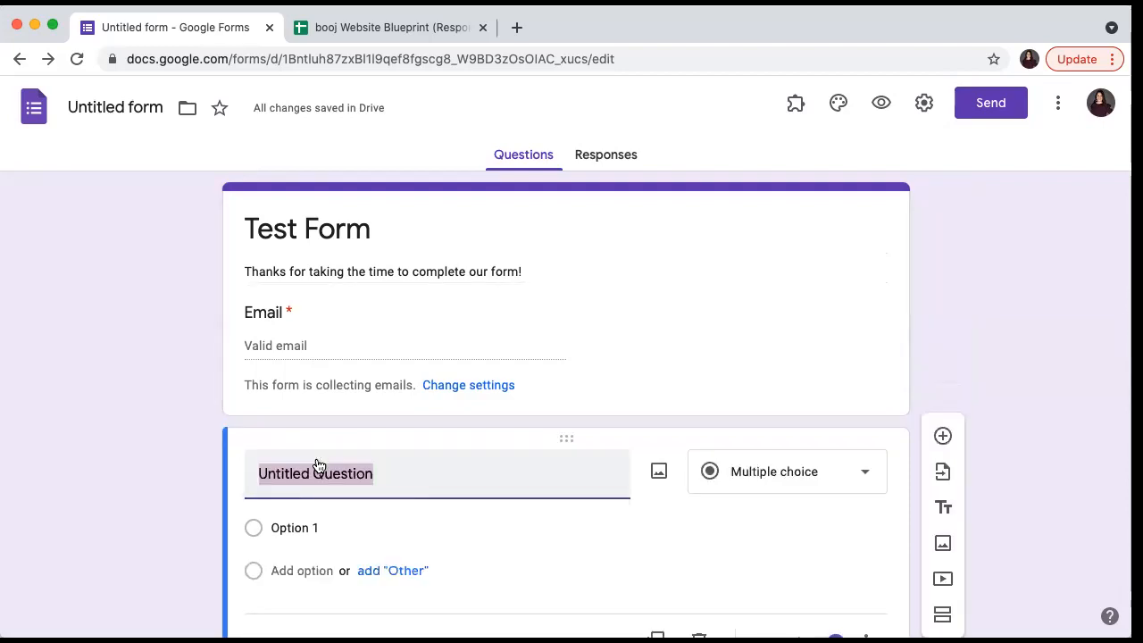
pyautogui.write('Test qwuest')
pyautogui.press('BackSpace')
pyautogui.press('BackSpace')
pyautogui.press('BackSpace')
pyautogui.press('BackSpace')
pyautogui.press('BackSpace')
pyautogui.write('iestiop')
pyautogui.press('BackSpace')
pyautogui.press('BackSpace')
pyautogui.press('BackSpace')
pyautogui.press('BackSpace')
pyautogui.press('BackSpace')
pyautogui.press('BackSpace')
pyautogui.press('BackSpace')
pyautogui.write('uestion A')
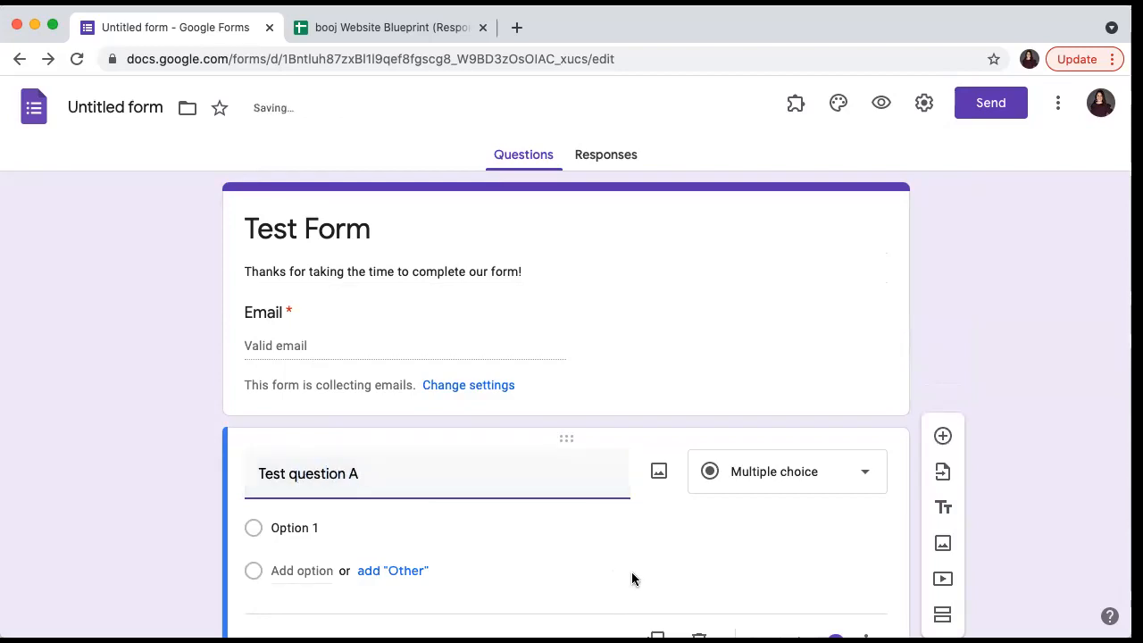
pyautogui.click(850, 475)
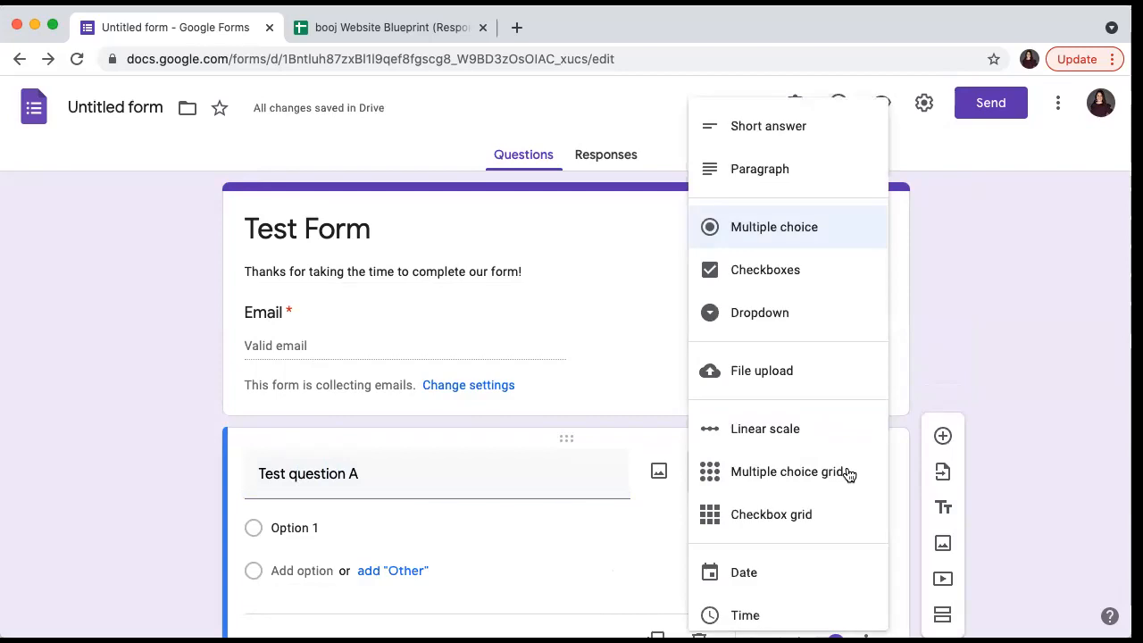
# - Change Test question A to a File upload question and accept the upload notice
pyautogui.click(800, 373)
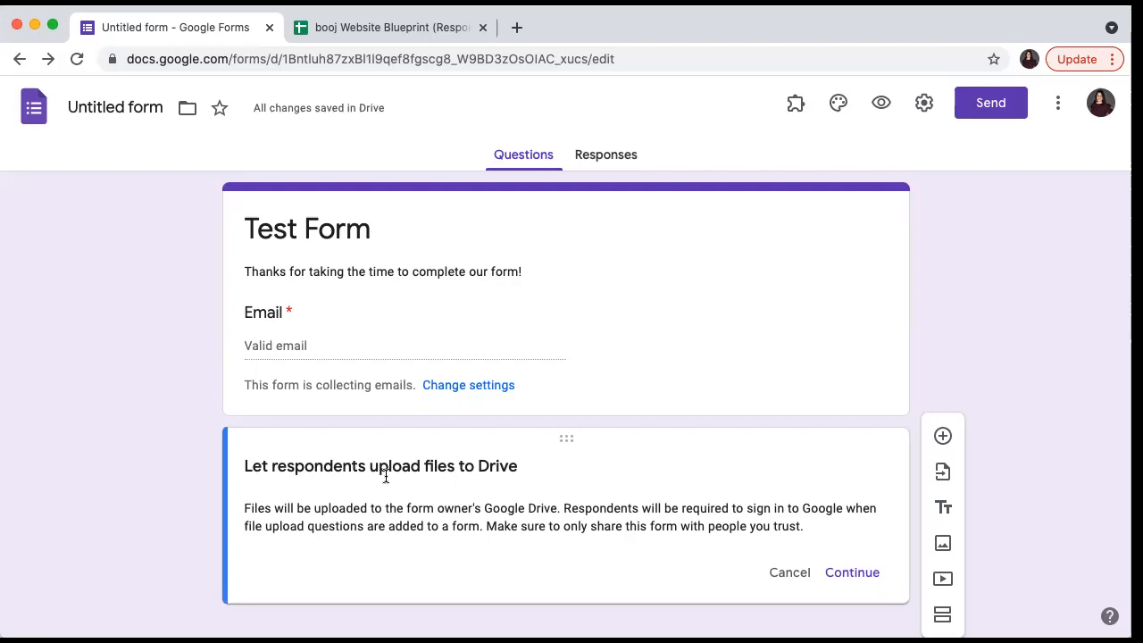
pyautogui.click(860, 576)
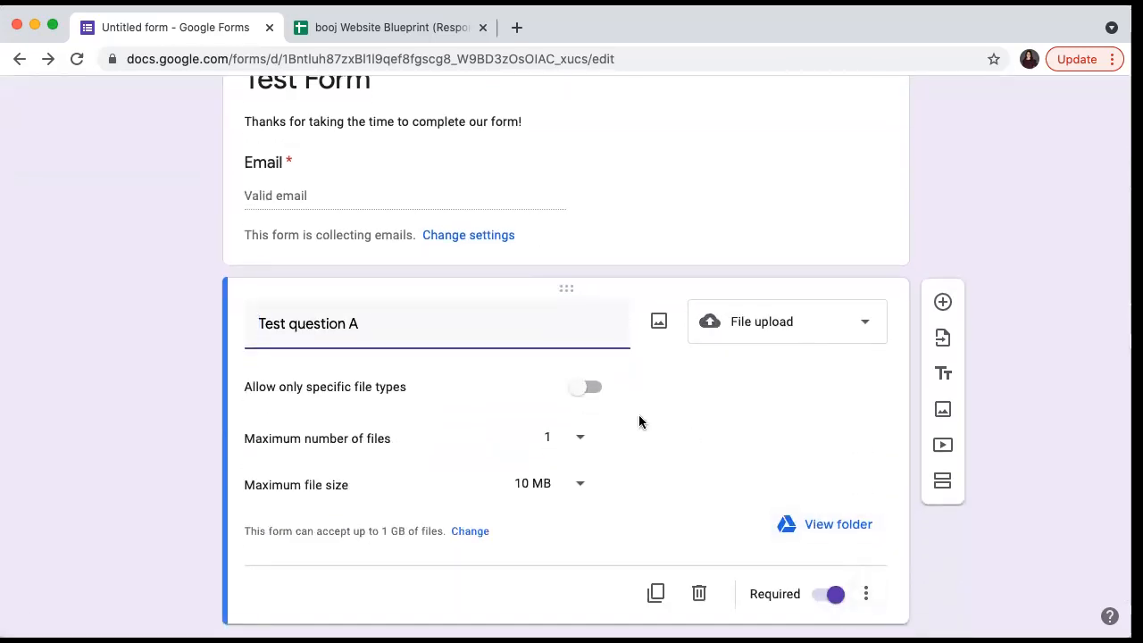
# - Restrict Test question A uploads to PDF and Image file types only
pyautogui.click(586, 386)
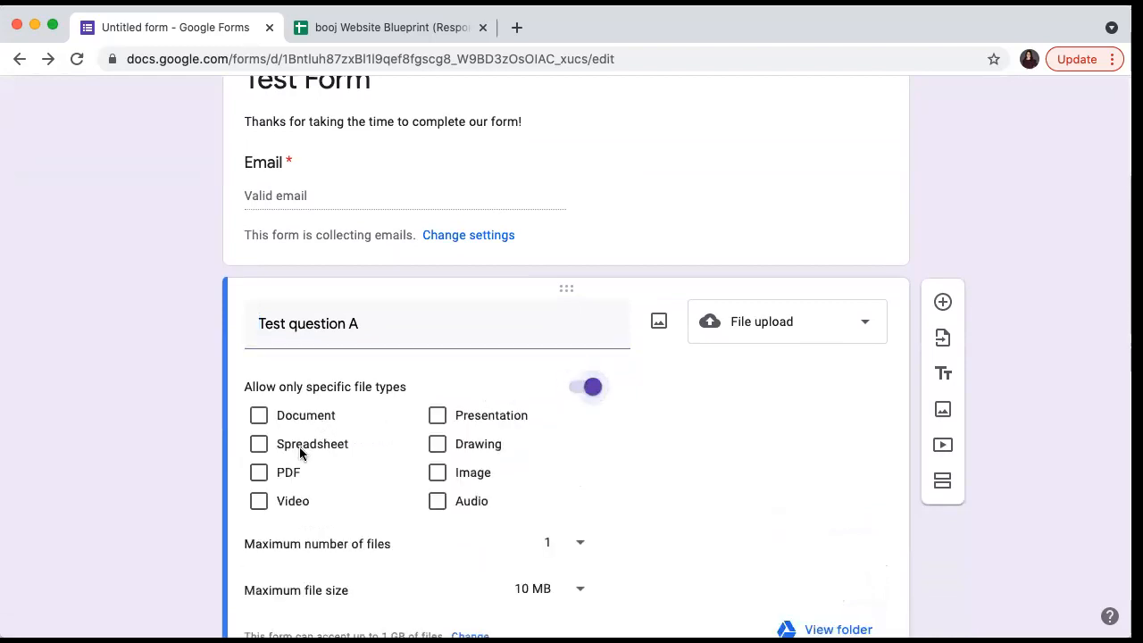
pyautogui.click(261, 473)
pyautogui.click(443, 476)
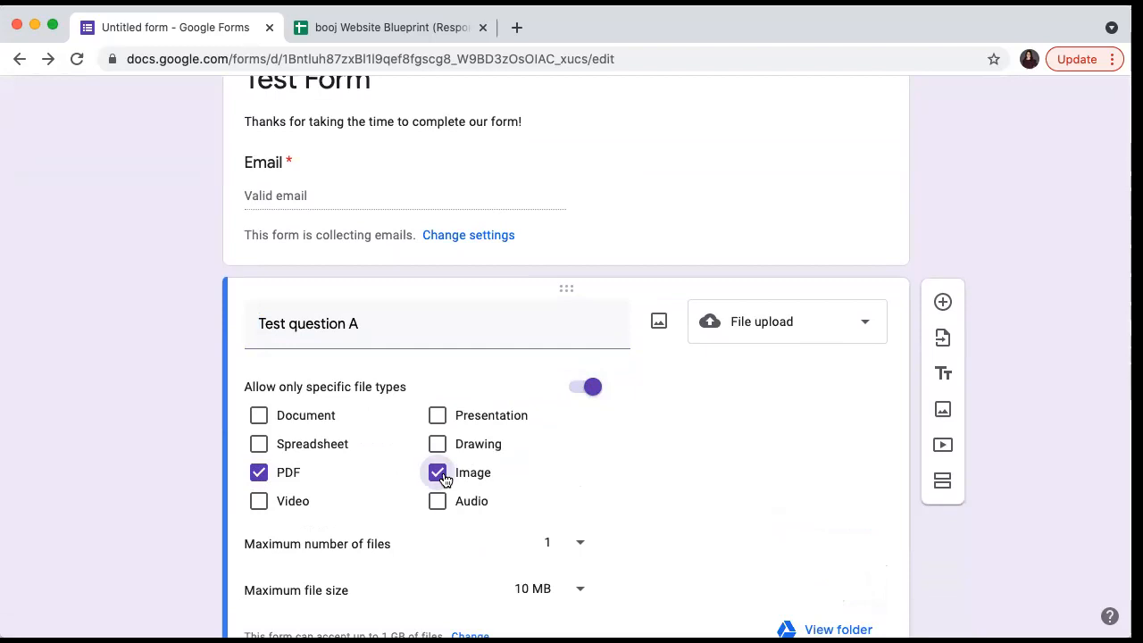
pyautogui.scroll(-3, 444, 477)
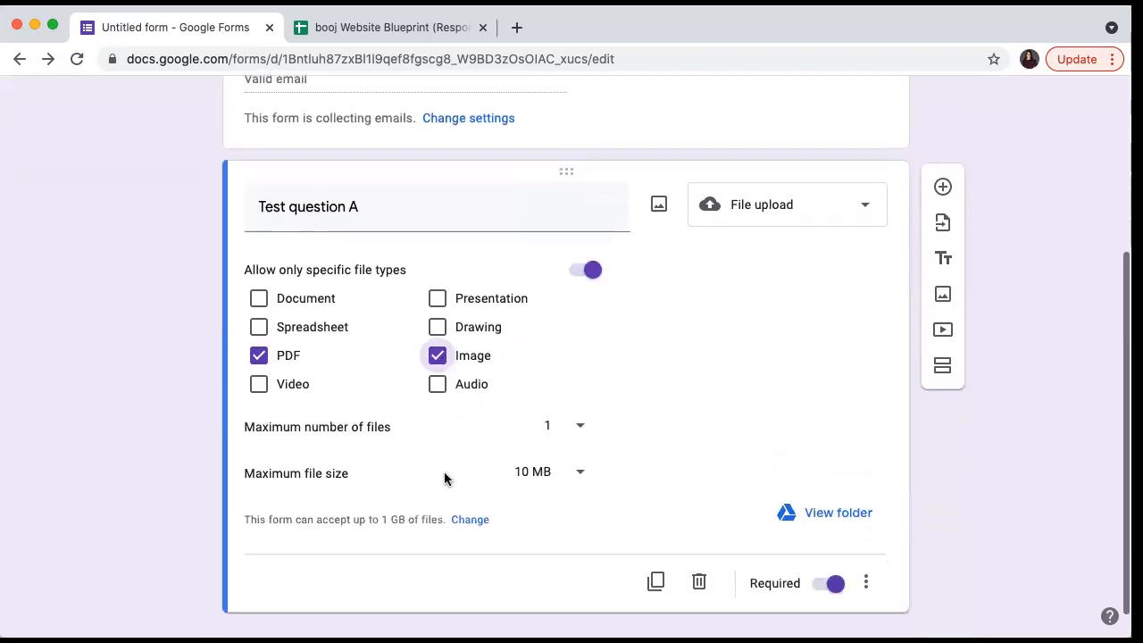
# - Allow up to 5 files, each limited to 1 MB
pyautogui.click(566, 441)
pyautogui.click(567, 466)
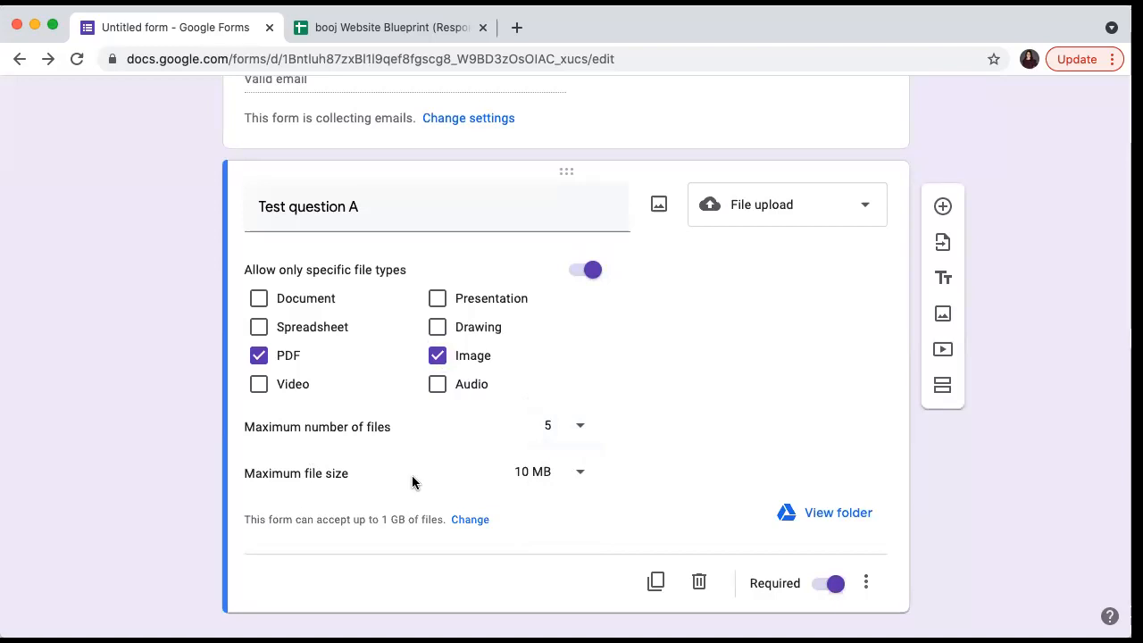
pyautogui.click(564, 474)
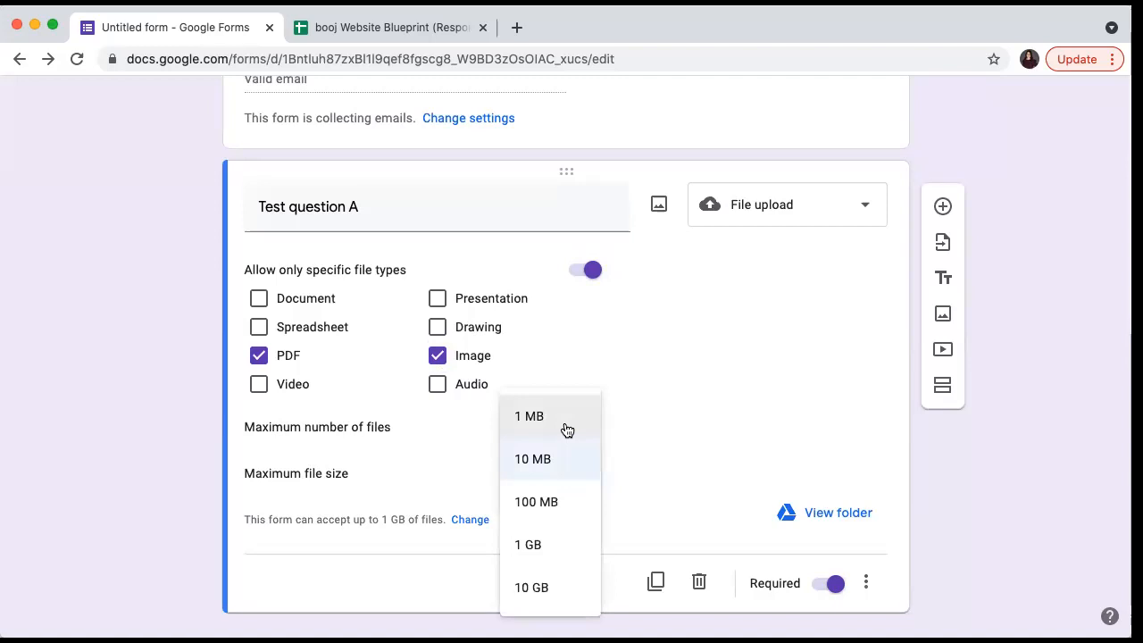
pyautogui.click(540, 417)
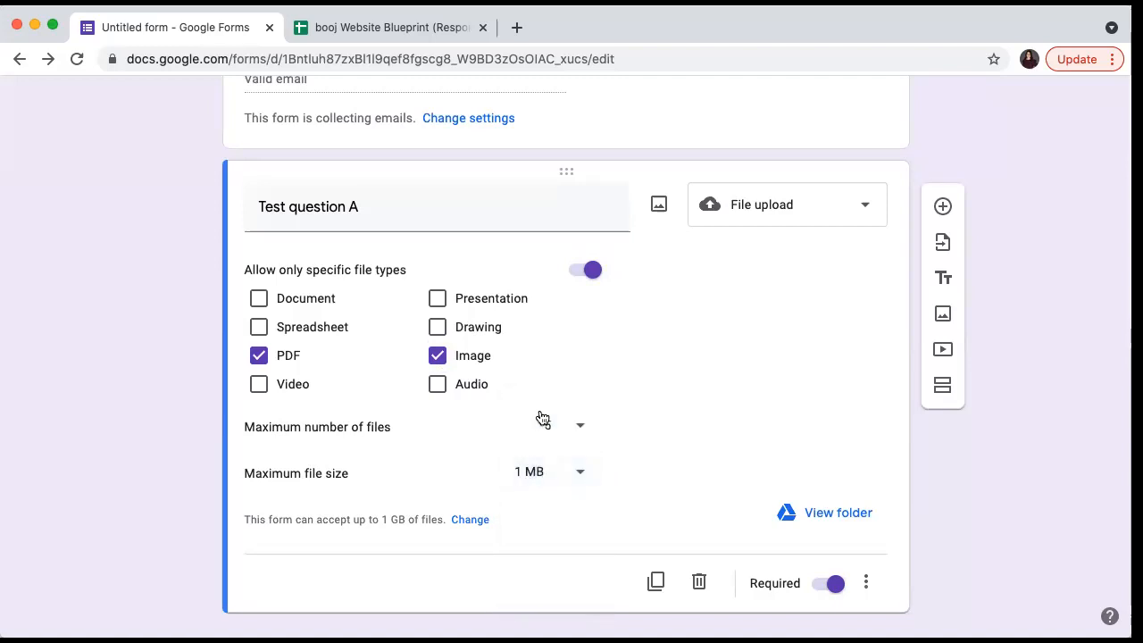
pyautogui.scroll(-2, 642, 484)
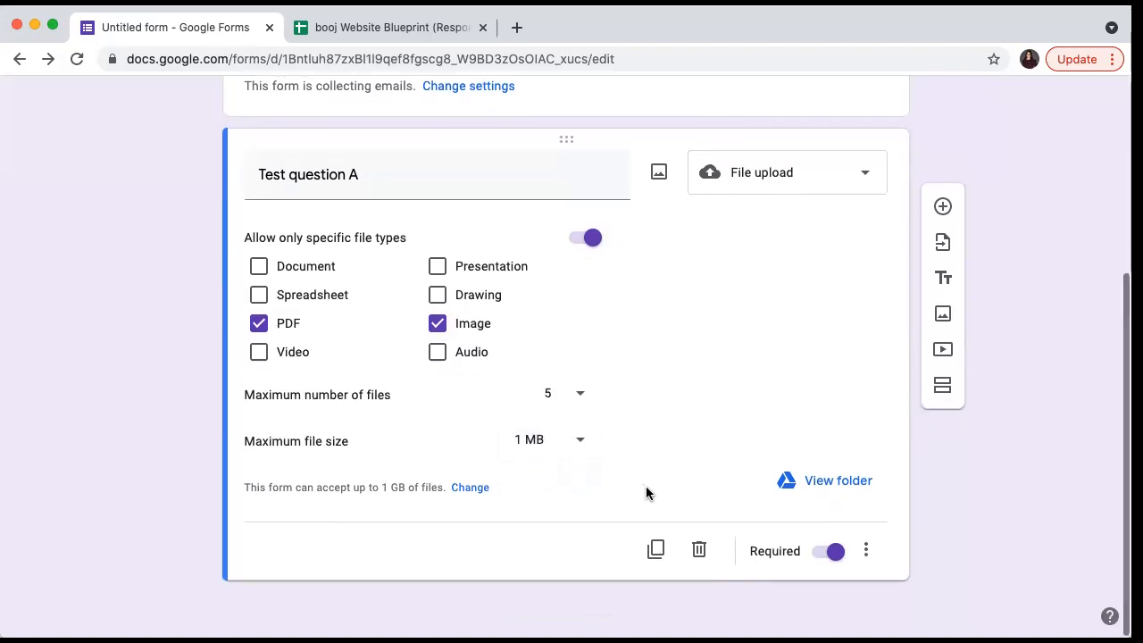
# - Turn off the Required toggle on Test question A so answering is optional
pyautogui.click(866, 550)
pyautogui.click(834, 556)
pyautogui.click(835, 557)
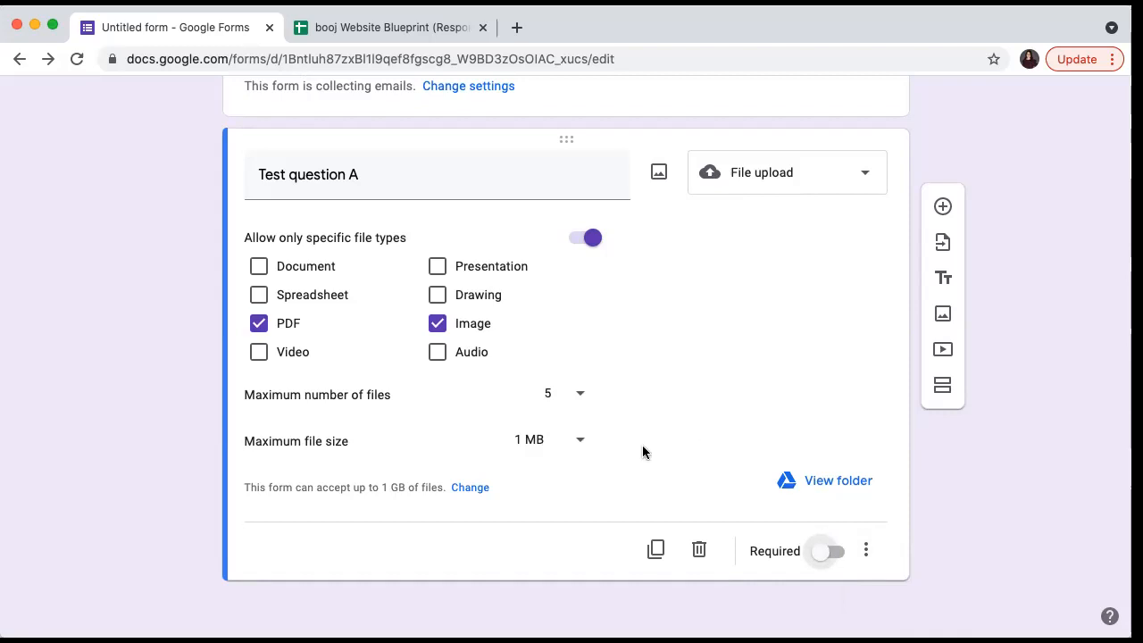
pyautogui.scroll(2, 905, 439)
pyautogui.scroll(-2, 905, 439)
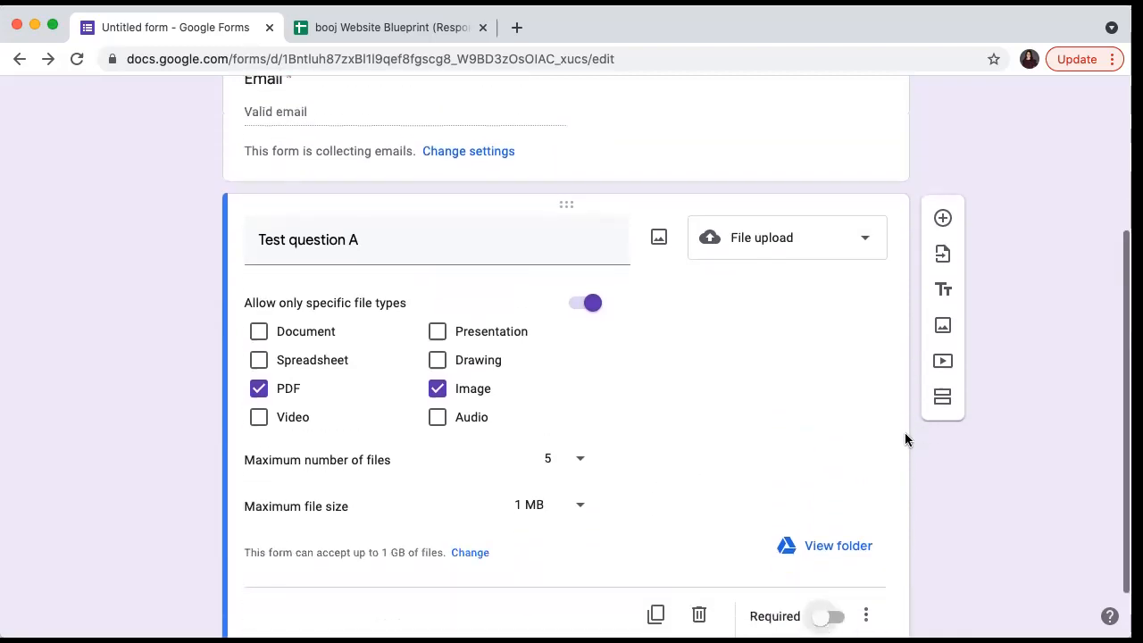
pyautogui.scroll(3, 905, 438)
pyautogui.scroll(-2, 905, 439)
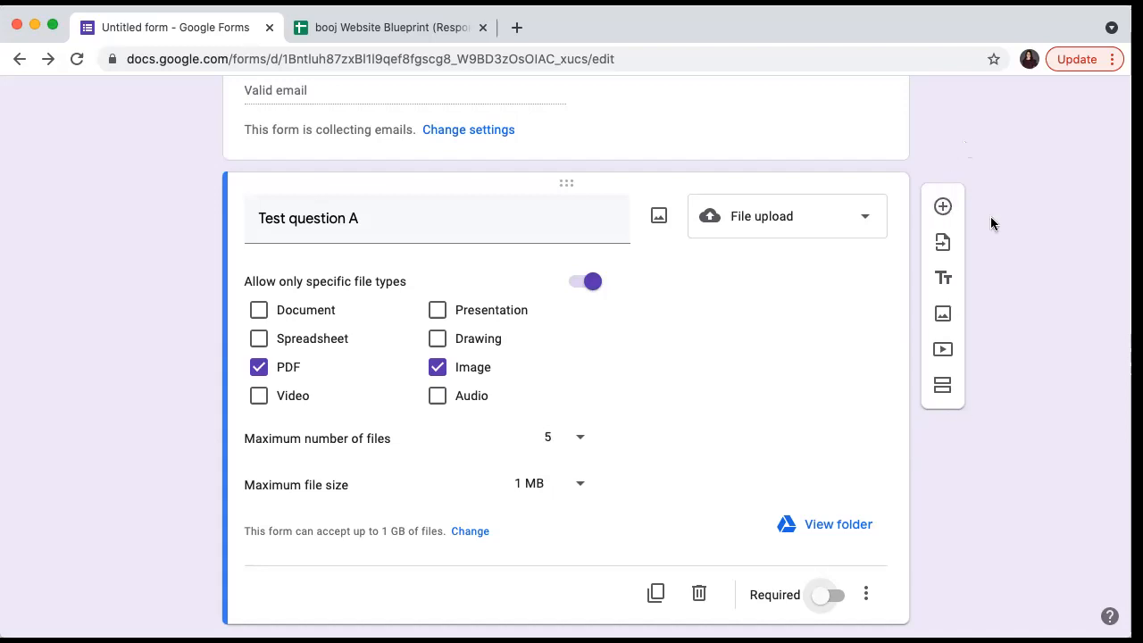
# - Add a Paragraph question titled 'Test question B' below Test question A
pyautogui.click(943, 207)
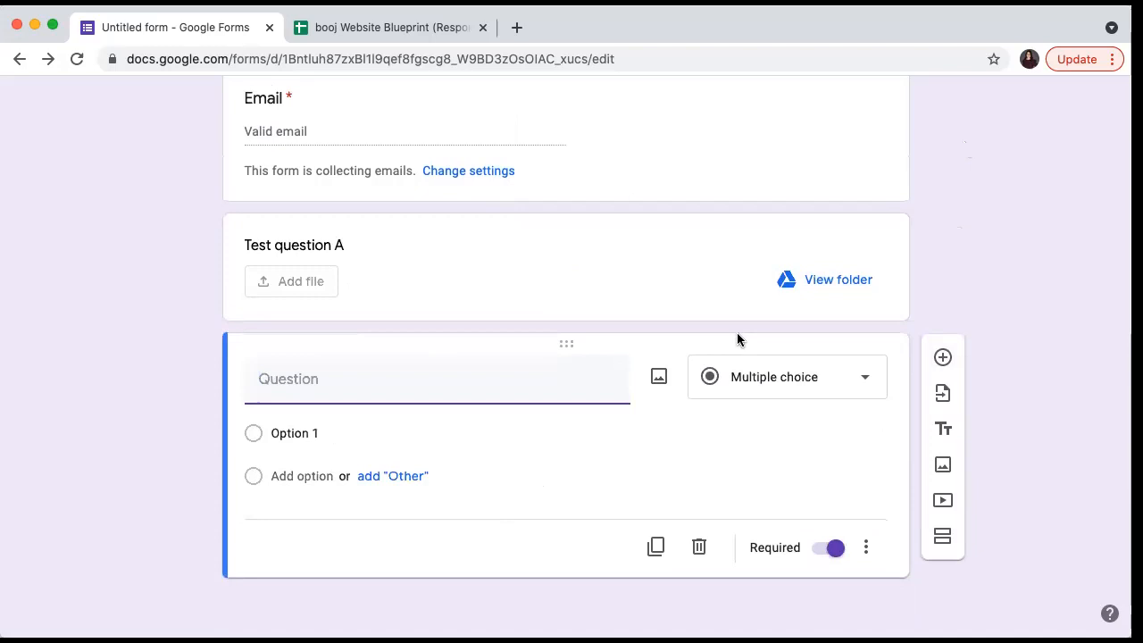
pyautogui.click(770, 376)
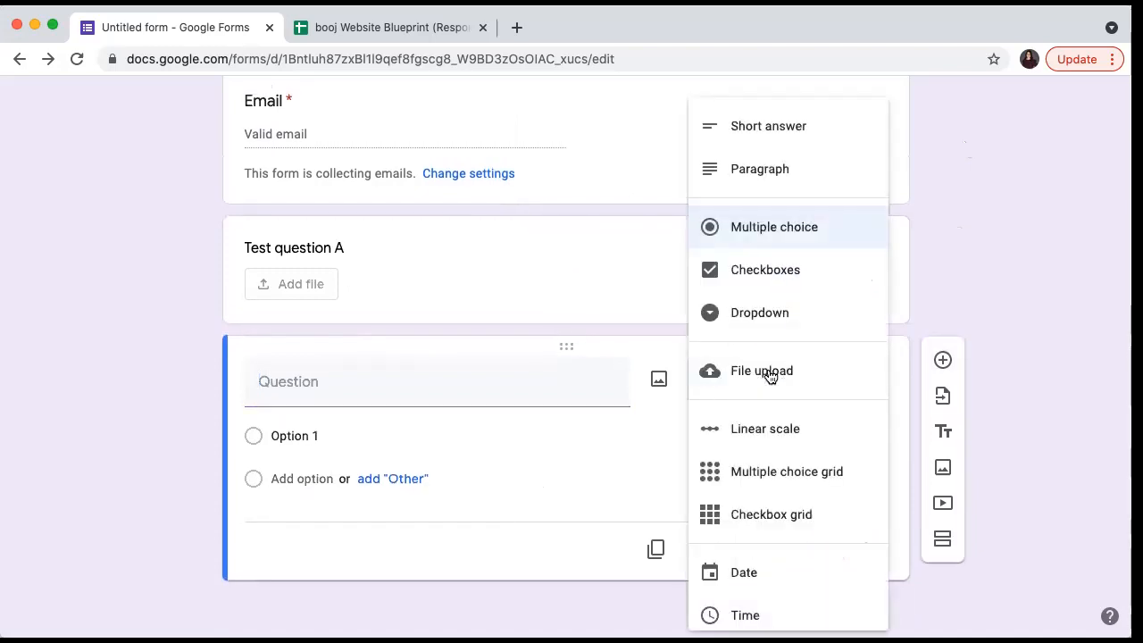
pyautogui.click(784, 163)
pyautogui.click(346, 422)
pyautogui.write('Test question B')
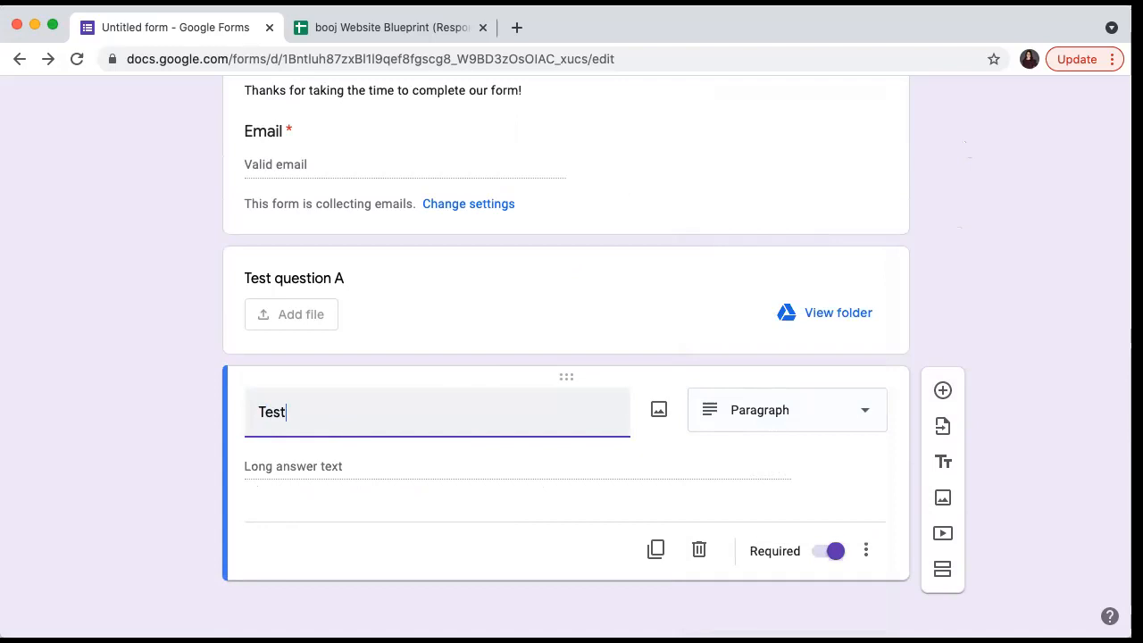
# - Add a linear scale question with end labels 'Terrible' and 'Great'
pyautogui.click(943, 391)
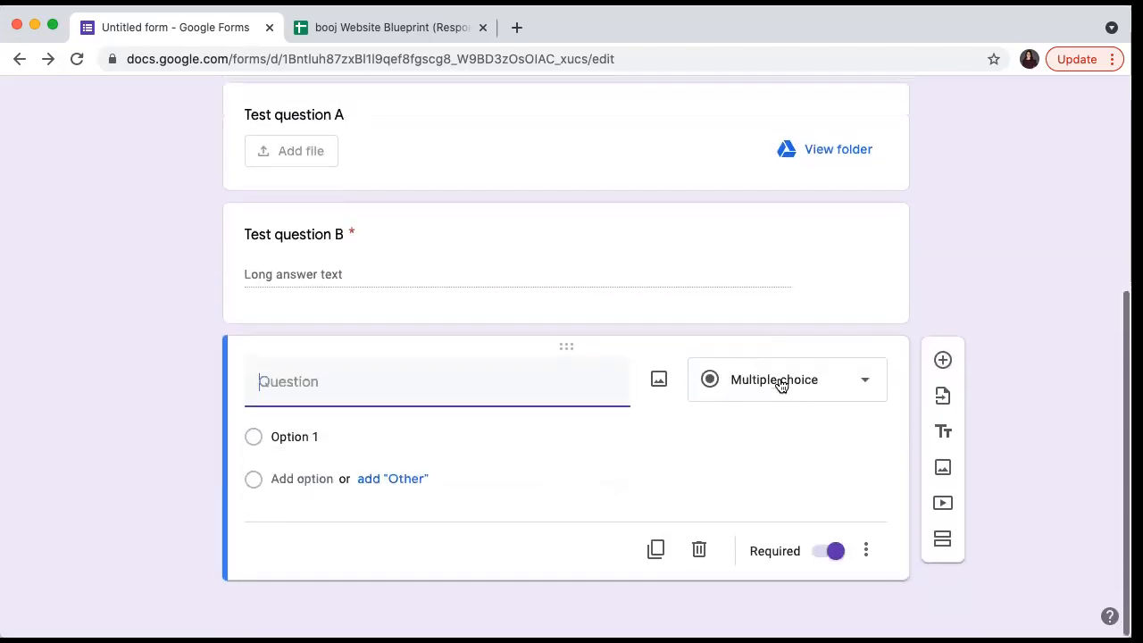
pyautogui.click(778, 385)
pyautogui.click(772, 434)
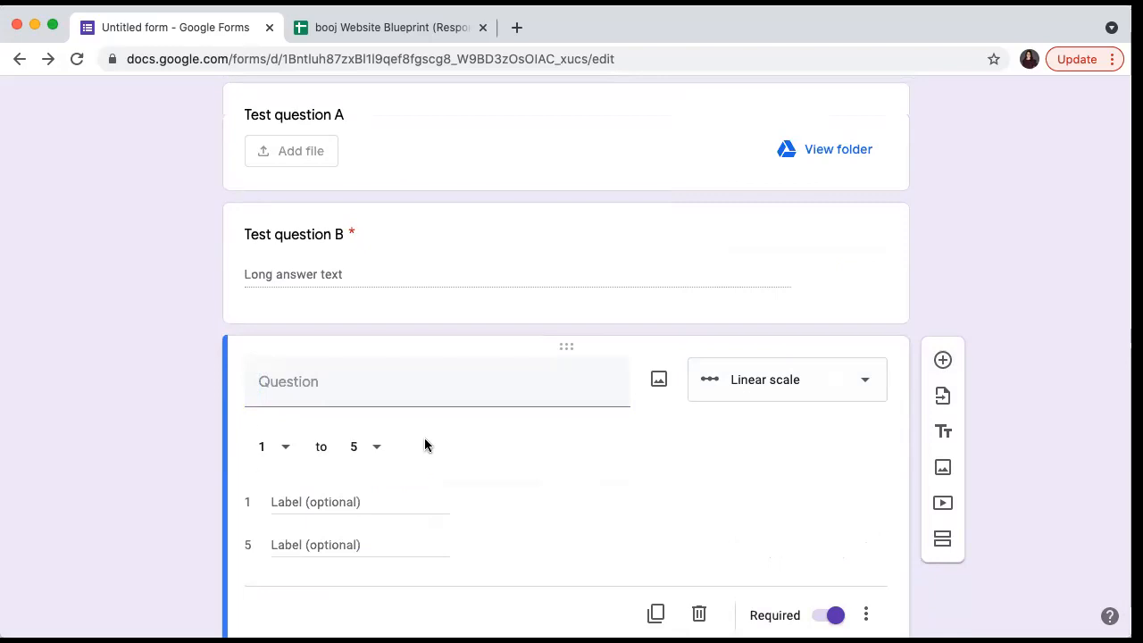
pyautogui.click(319, 502)
pyautogui.write('Terrible')
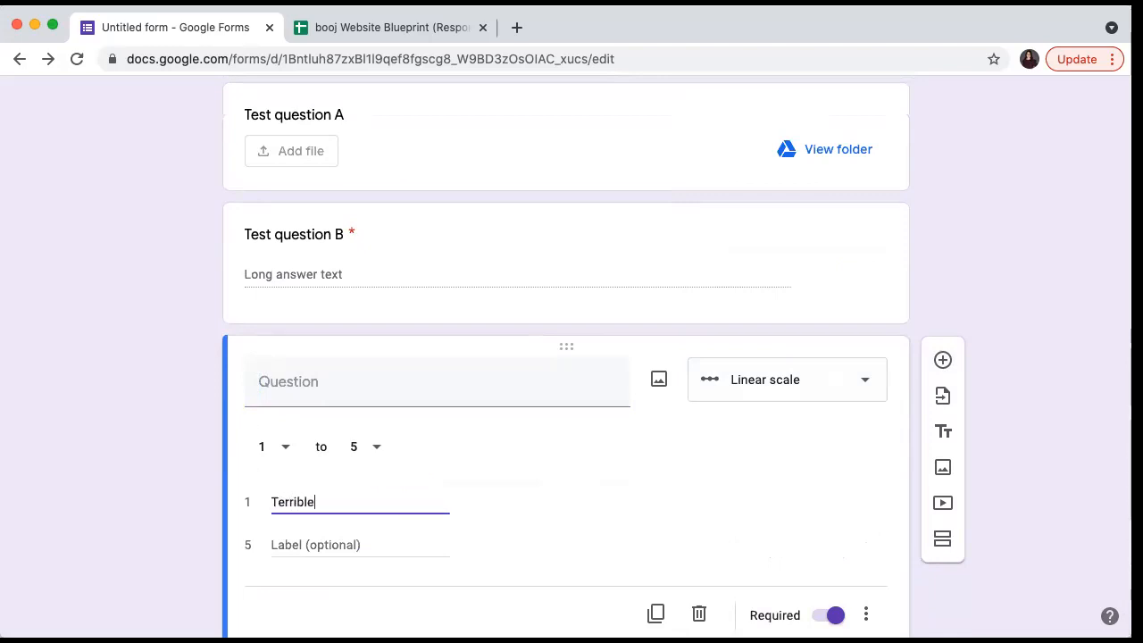
pyautogui.click(304, 543)
pyautogui.write('Gerat')
pyautogui.press('BackSpace')
pyautogui.press('BackSpace')
pyautogui.press('BackSpace')
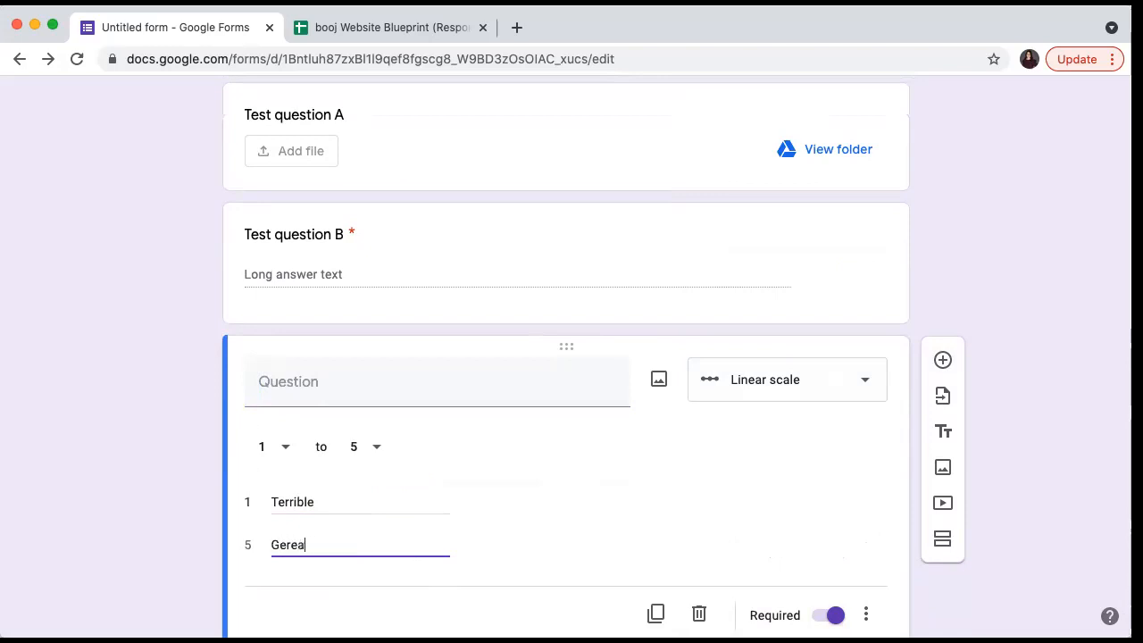
pyautogui.write('reat')
pyautogui.click(487, 535)
# - Start typing the scale question's title 'Test question', fixing a typo
pyautogui.scroll(-2, 487, 535)
pyautogui.click(484, 315)
pyautogui.write('Test q')
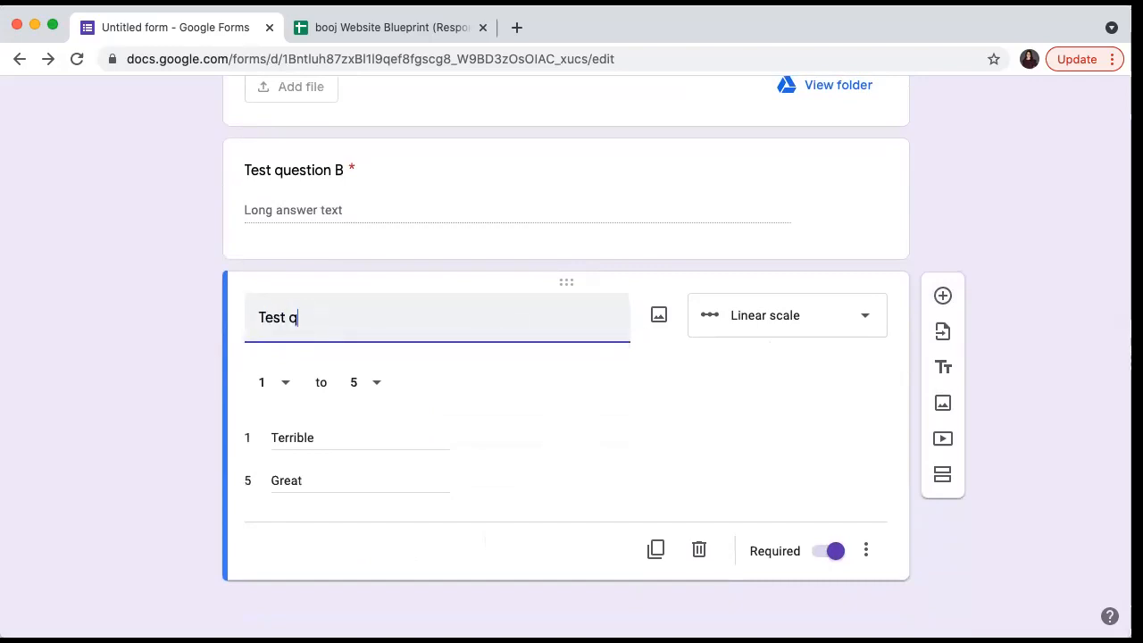
pyautogui.write('uestoin')
pyautogui.press('BackSpace')
pyautogui.press('BackSpace')
# - Finish the title 'Test question C', then add a Checkboxes question titled 'Test question D'
pyautogui.write('ion C')
pyautogui.click(944, 296)
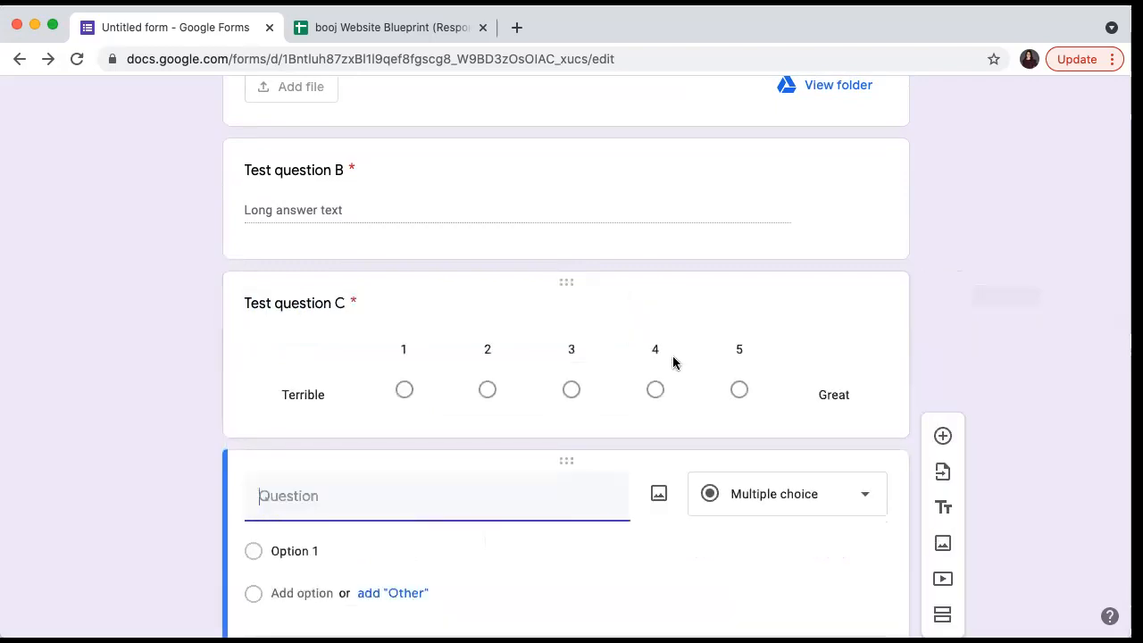
pyautogui.click(753, 395)
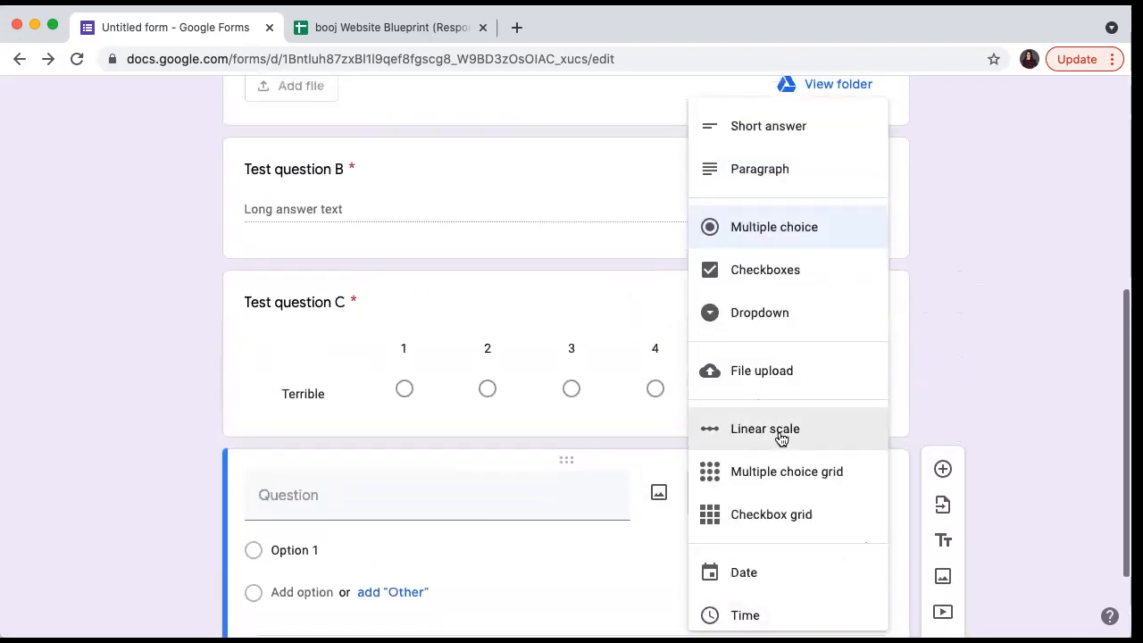
pyautogui.click(777, 279)
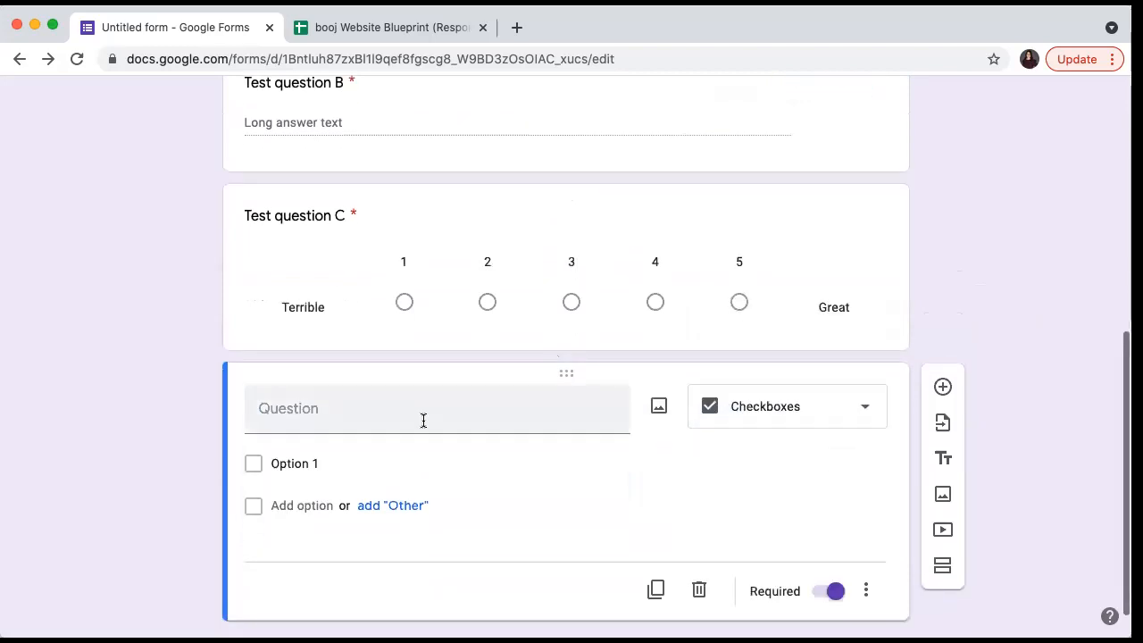
pyautogui.click(423, 421)
pyautogui.write('Test question D')
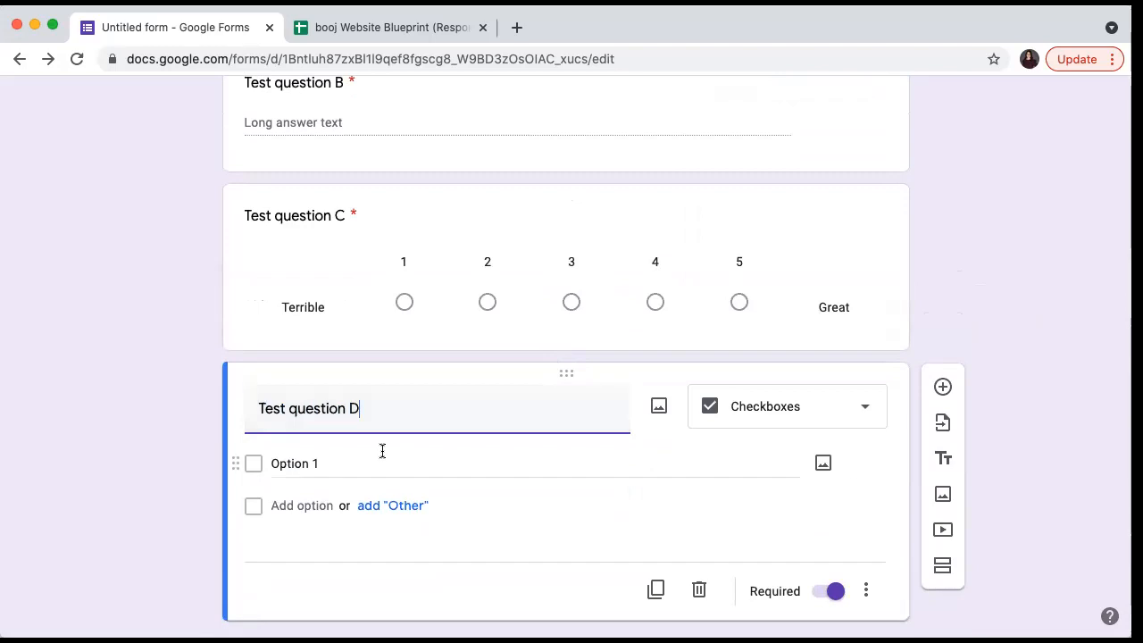
# - Give Test question D the options A, B, C, D plus an Other option
pyautogui.click(289, 461)
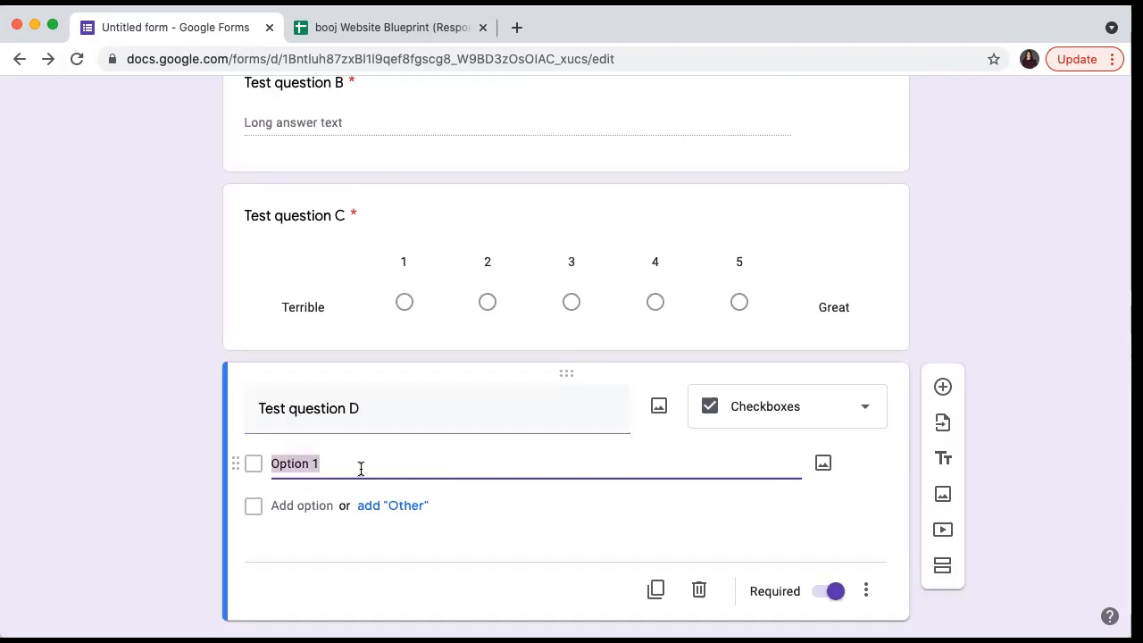
pyautogui.write('Optino')
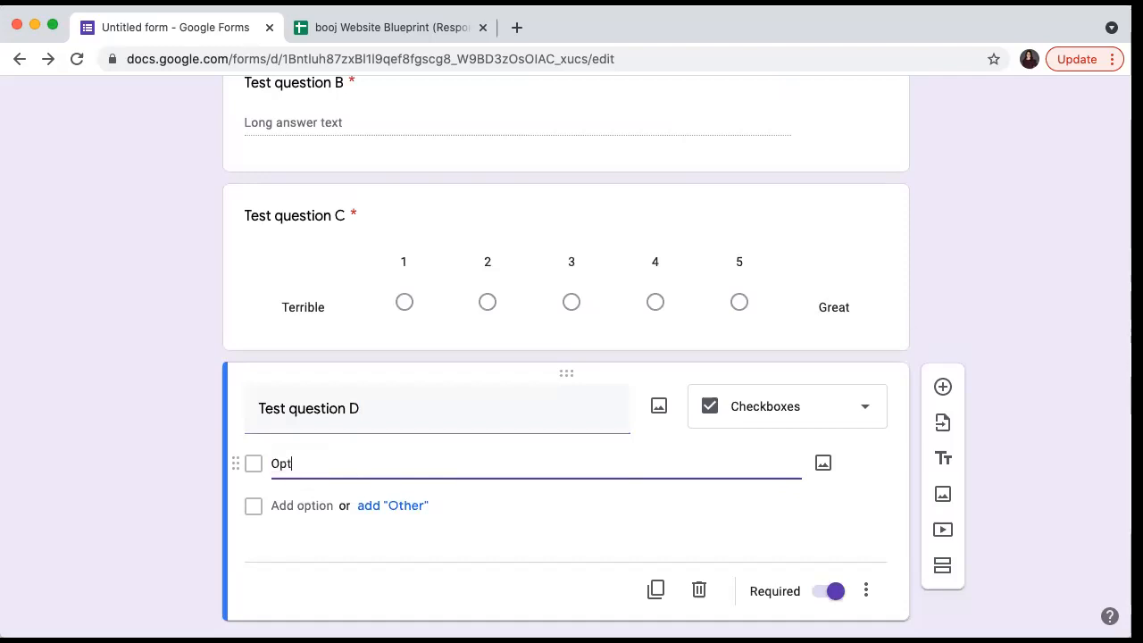
pyautogui.press('BackSpace')
pyautogui.press('BackSpace')
pyautogui.press('BackSpace')
pyautogui.press('BackSpace')
pyautogui.press('BackSpace')
pyautogui.press('BackSpace')
pyautogui.write('A')
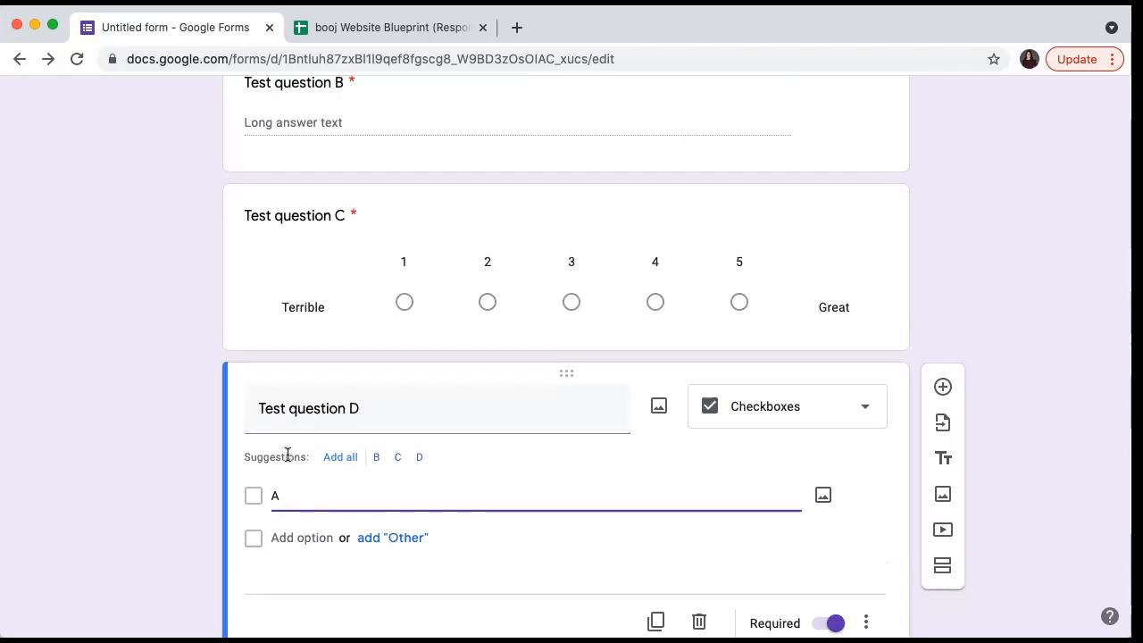
pyautogui.click(332, 460)
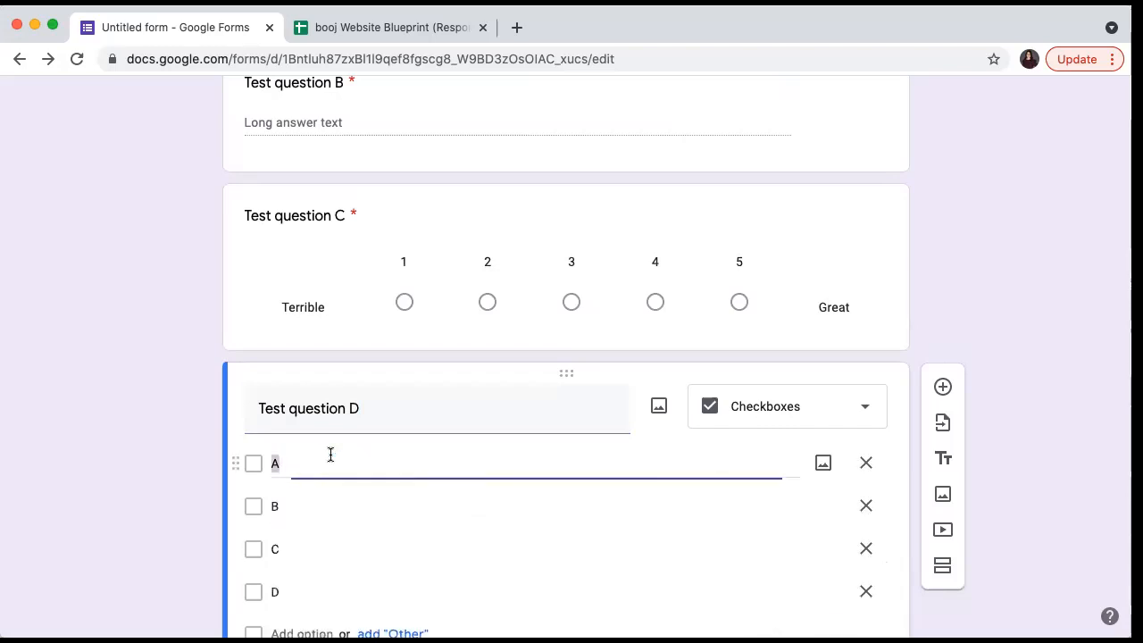
pyautogui.scroll(-2, 384, 503)
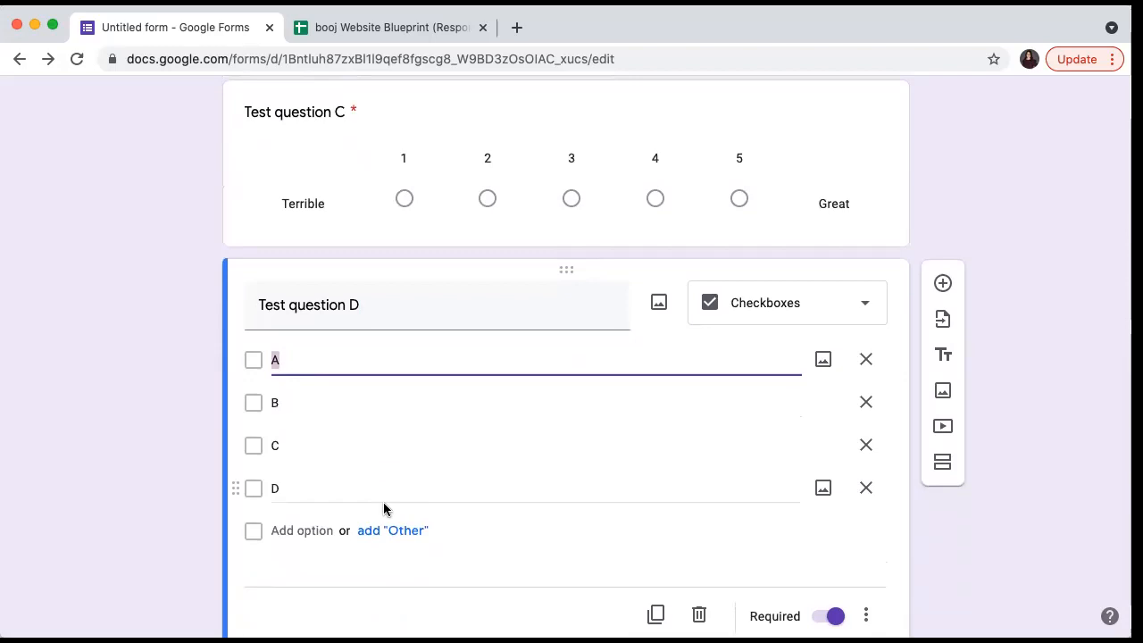
pyautogui.click(396, 531)
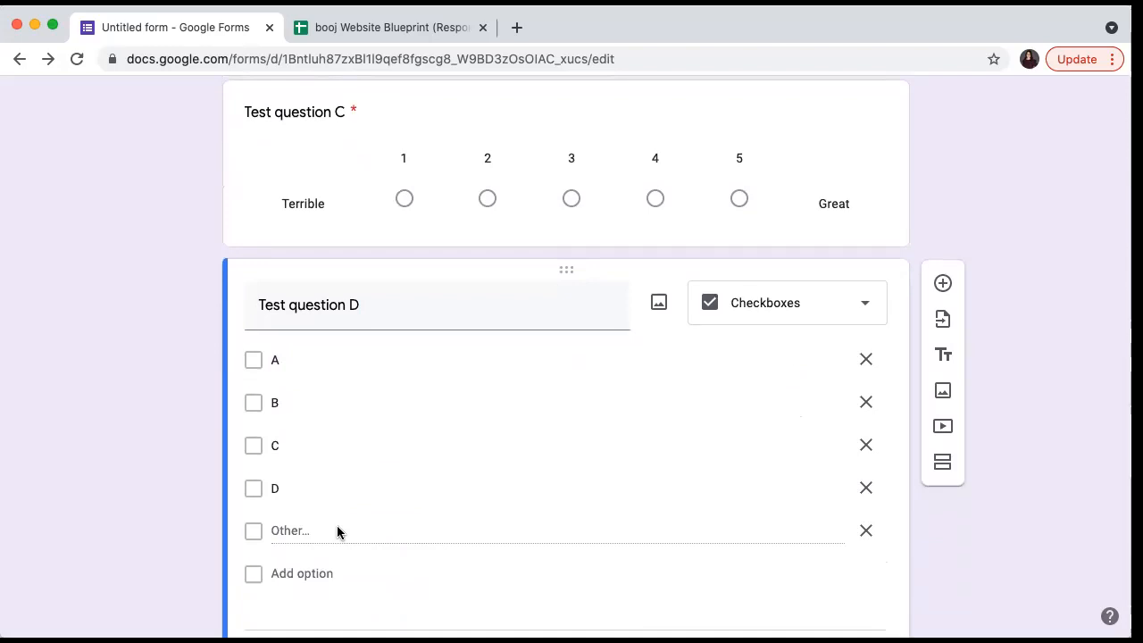
pyautogui.scroll(-2, 337, 526)
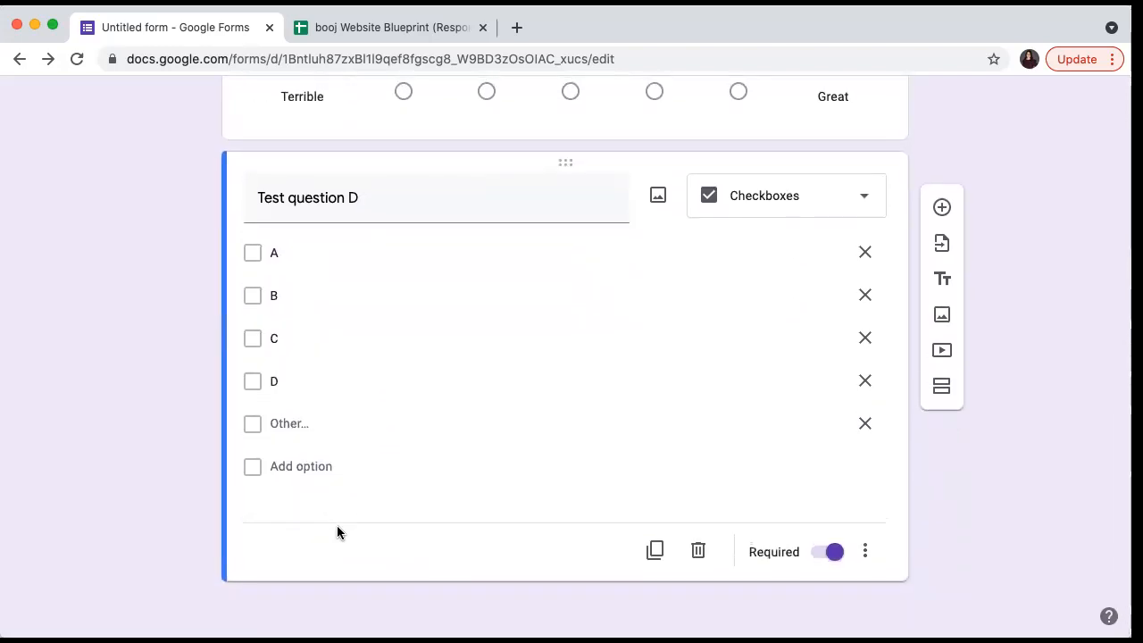
pyautogui.scroll(15, 337, 525)
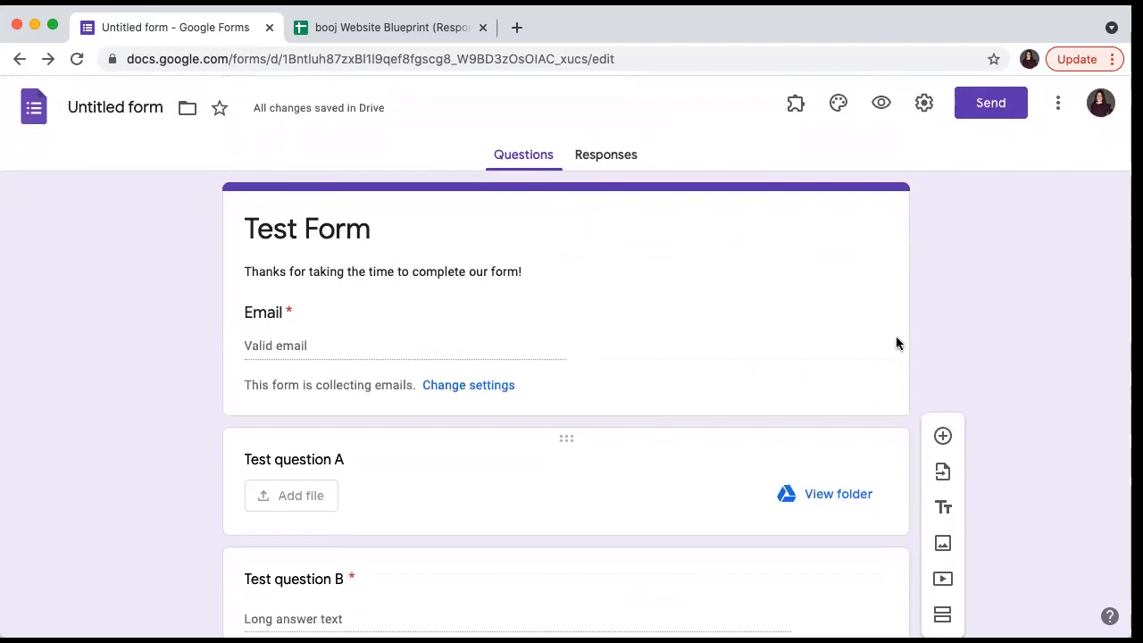
# - Open the Customize theme panel for Test Form
pyautogui.click(838, 105)
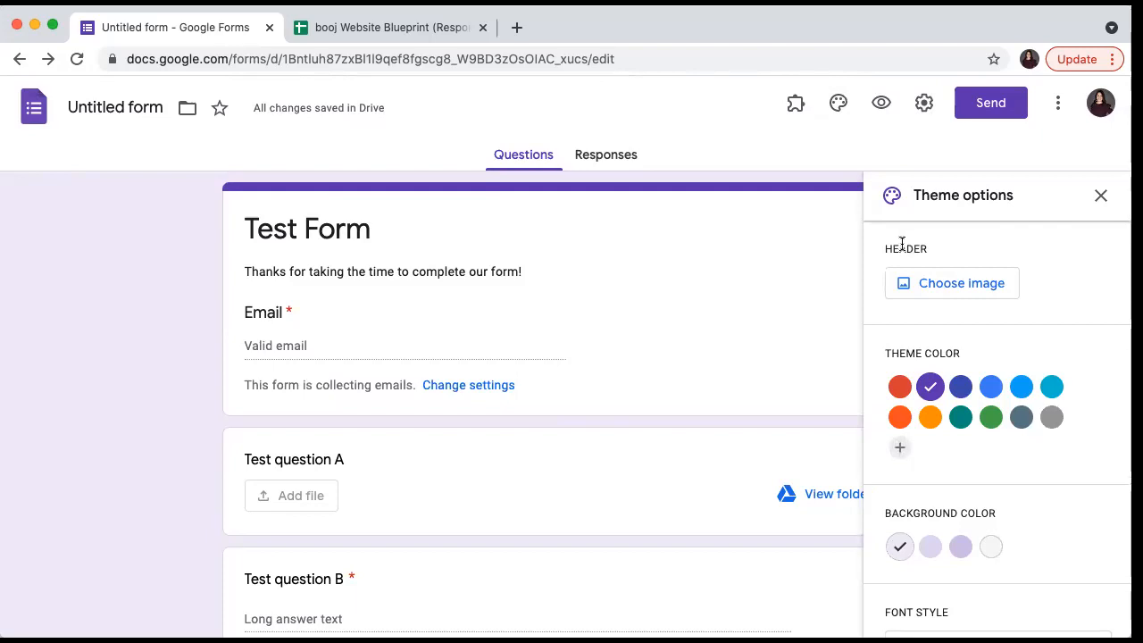
# - Insert the hands-on-keyboard photo from the Themes gallery as the form header
pyautogui.click(949, 296)
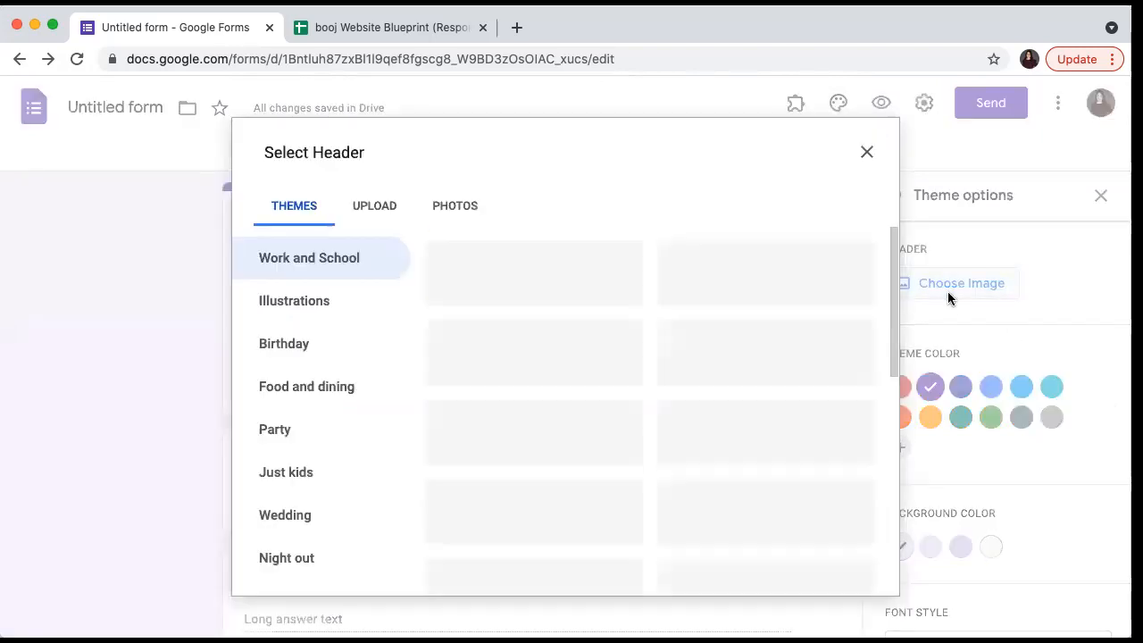
pyautogui.click(375, 208)
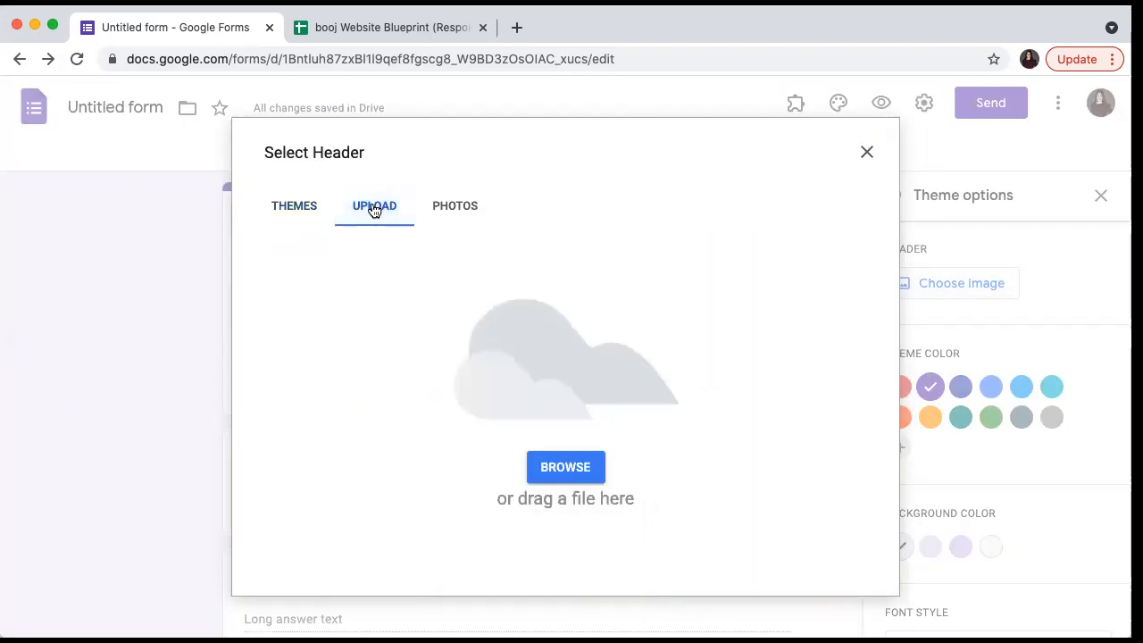
pyautogui.click(286, 211)
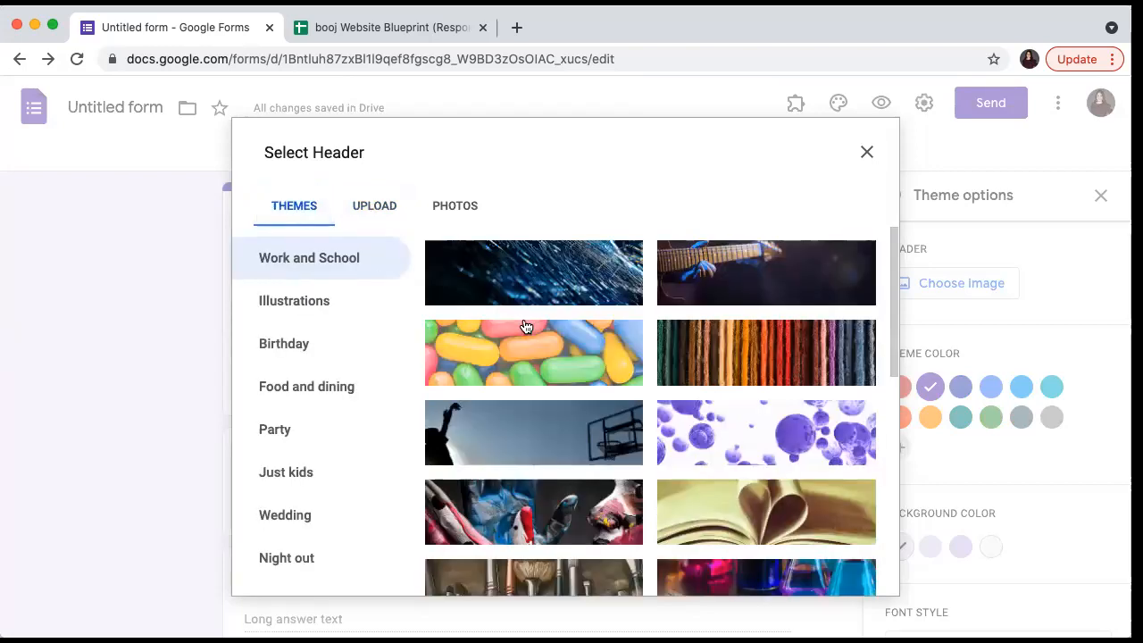
pyautogui.scroll(-10, 732, 367)
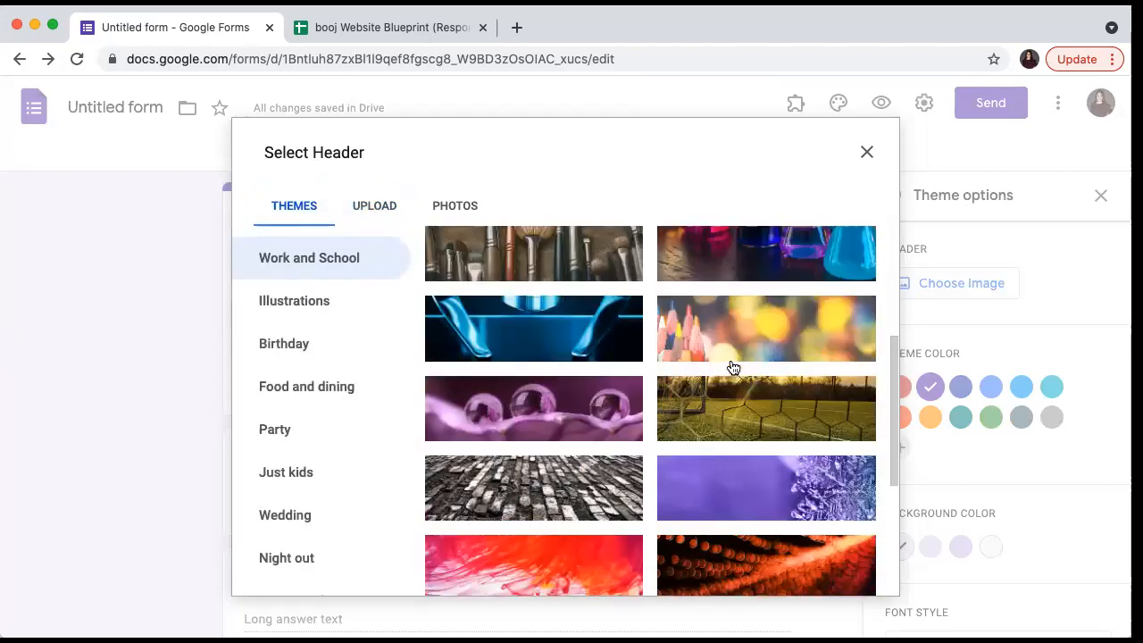
pyautogui.scroll(-3, 732, 367)
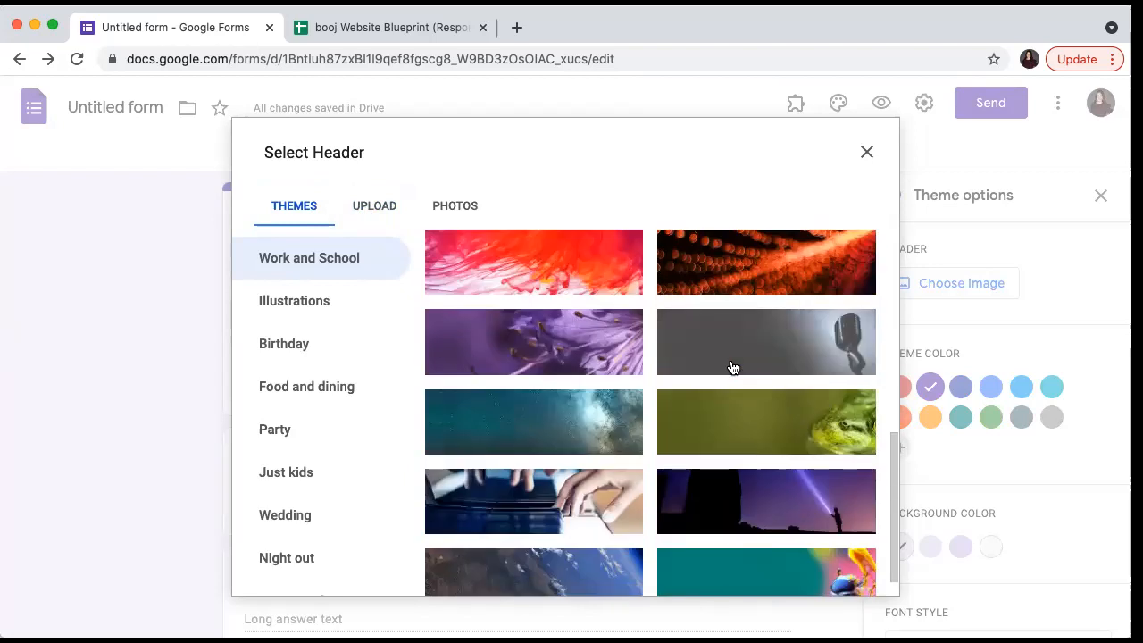
pyautogui.click(552, 500)
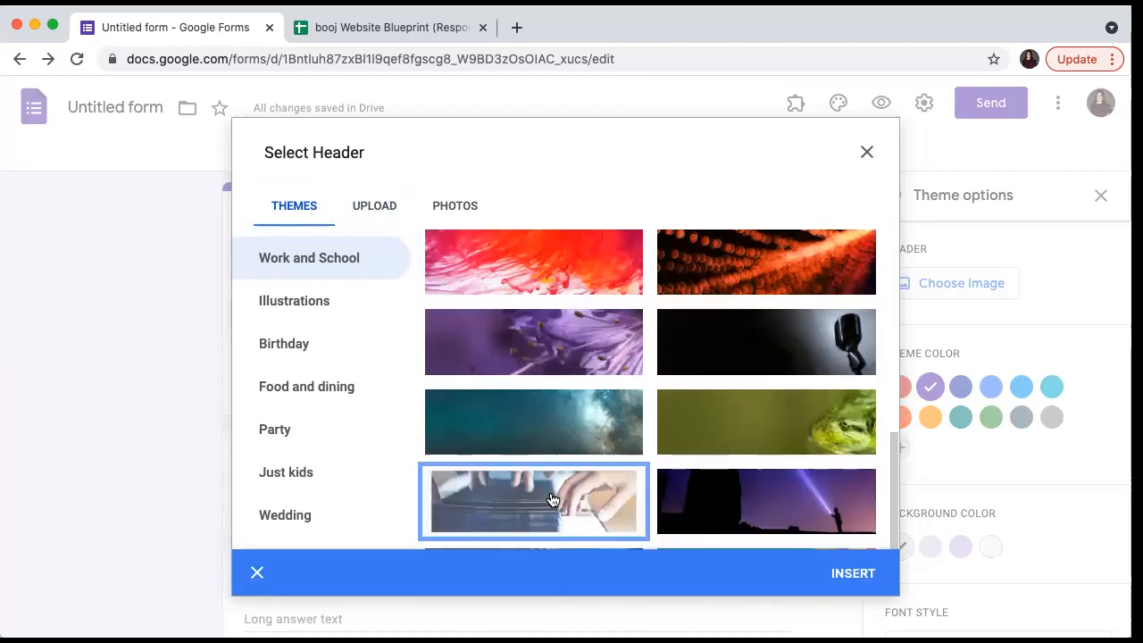
pyautogui.click(849, 564)
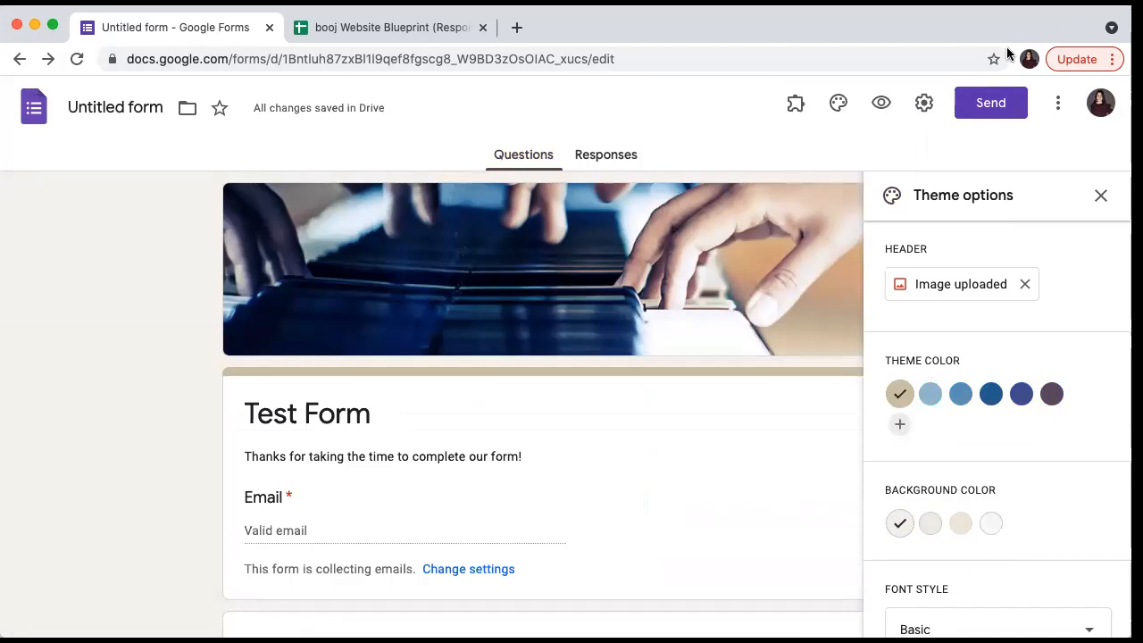
# - Apply the light blue theme colour with the lightest background shade
pyautogui.click(930, 395)
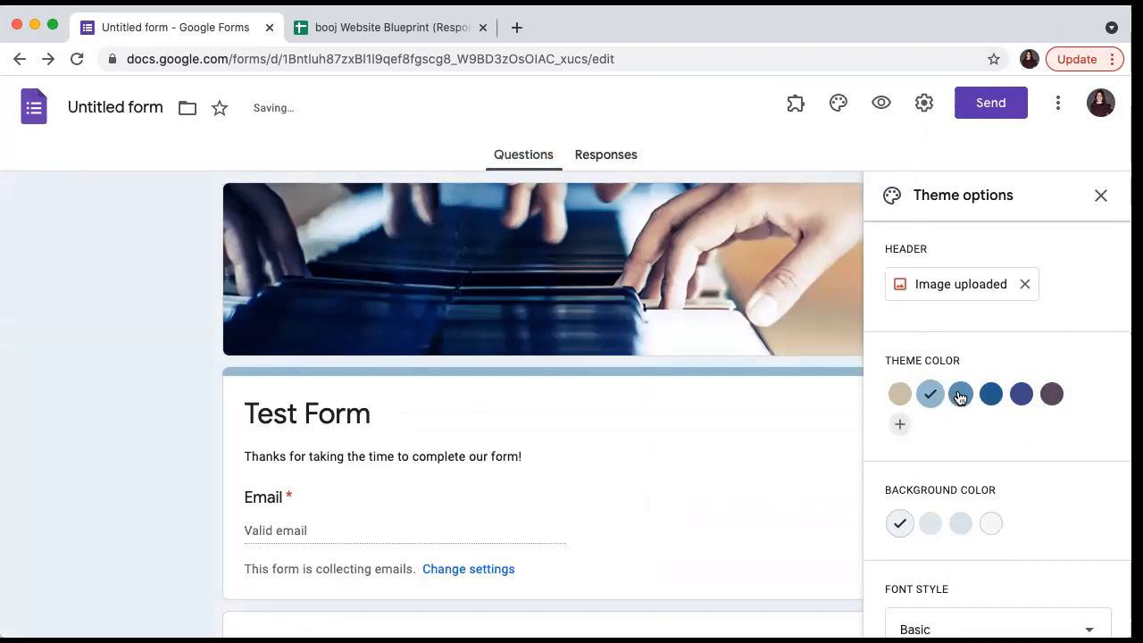
pyautogui.click(960, 393)
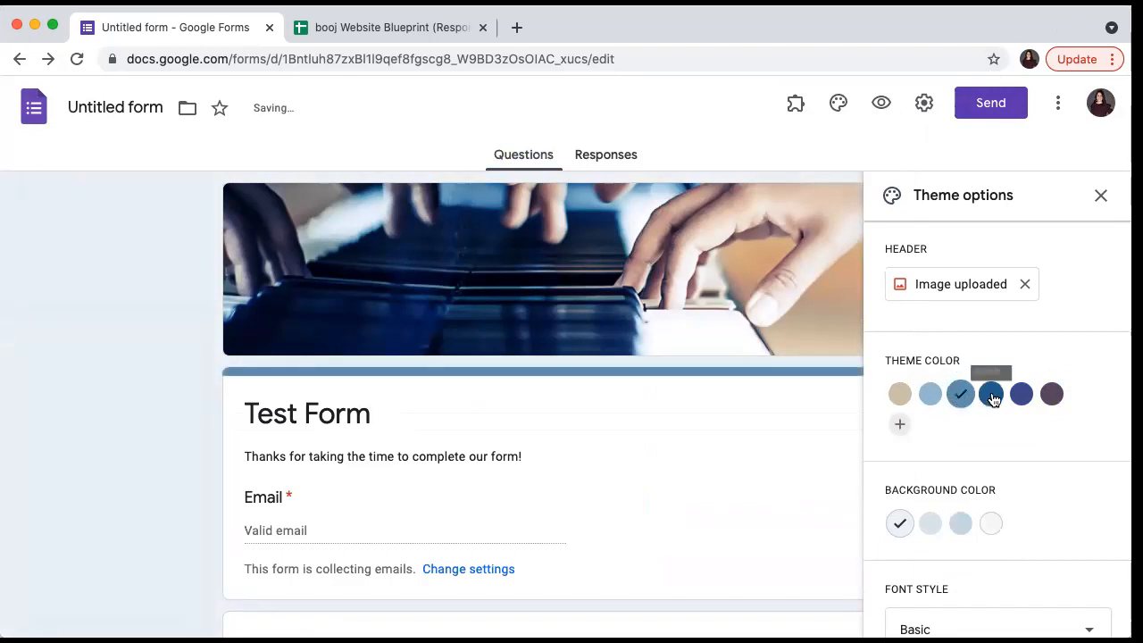
pyautogui.rightClick(993, 526)
pyautogui.click(1034, 513)
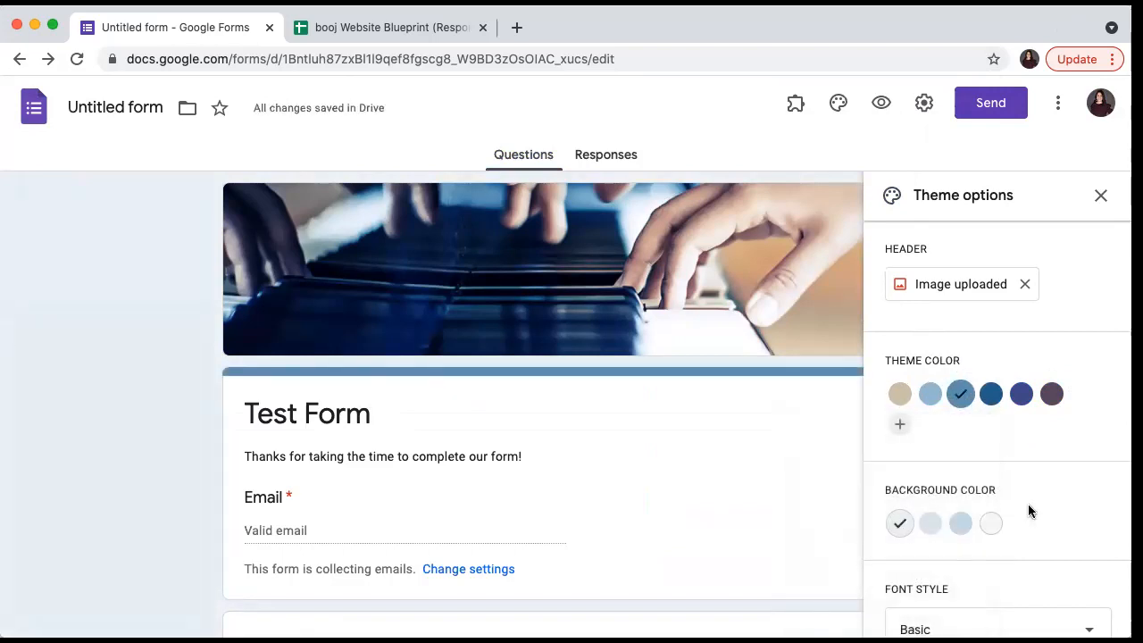
pyautogui.click(994, 526)
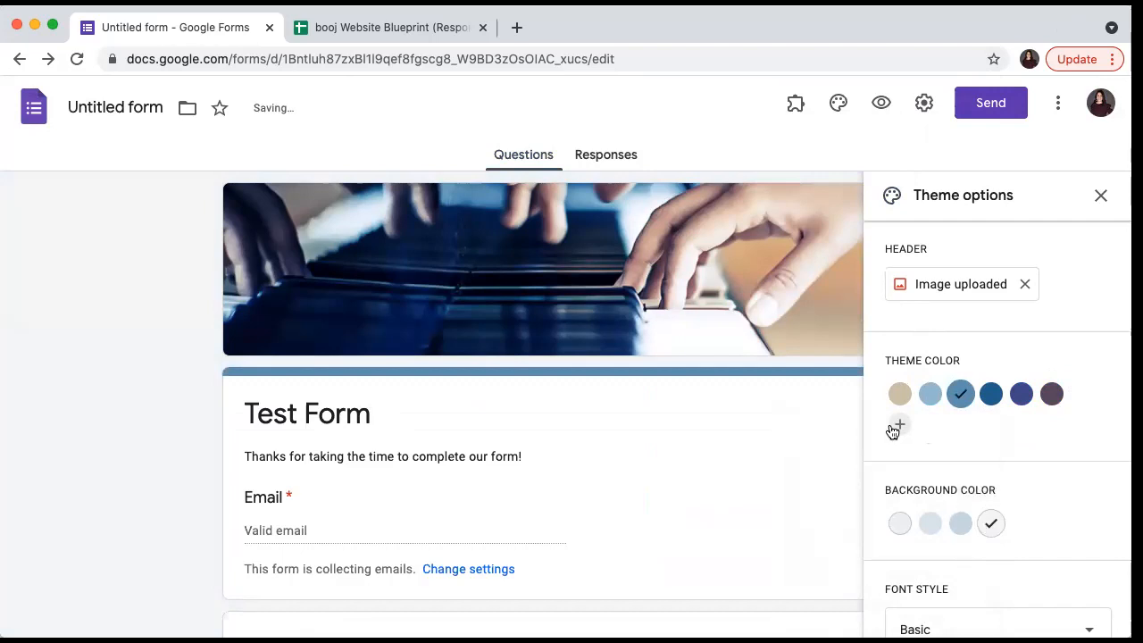
pyautogui.click(928, 396)
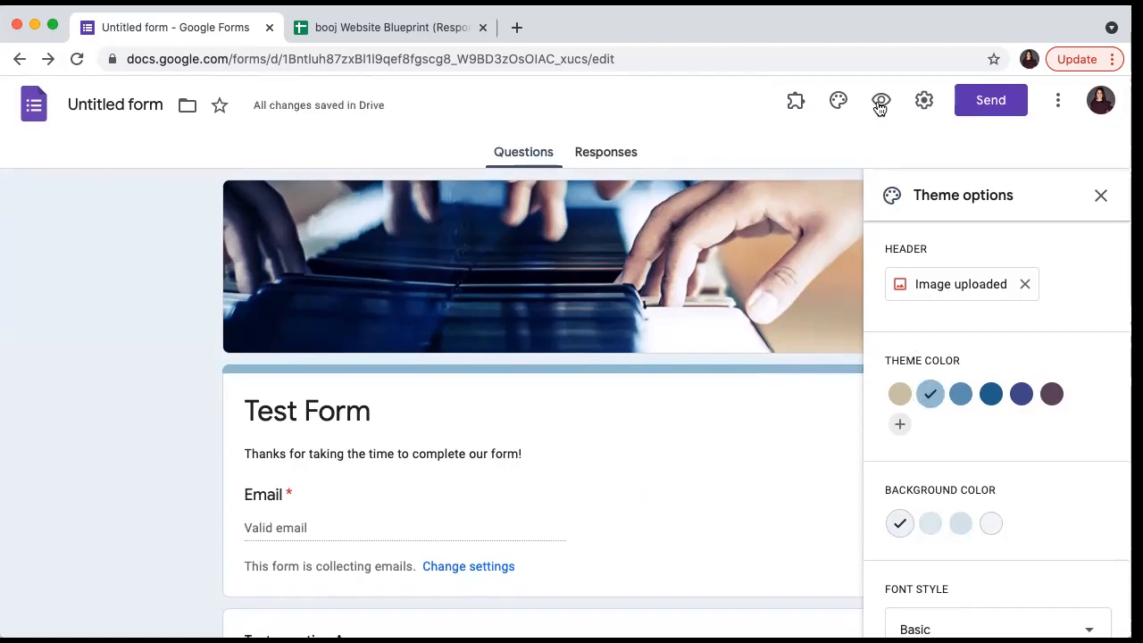
# - Open canva.com in a new tab and log in with the saved credentials
pyautogui.click(520, 31)
pyautogui.write('c')
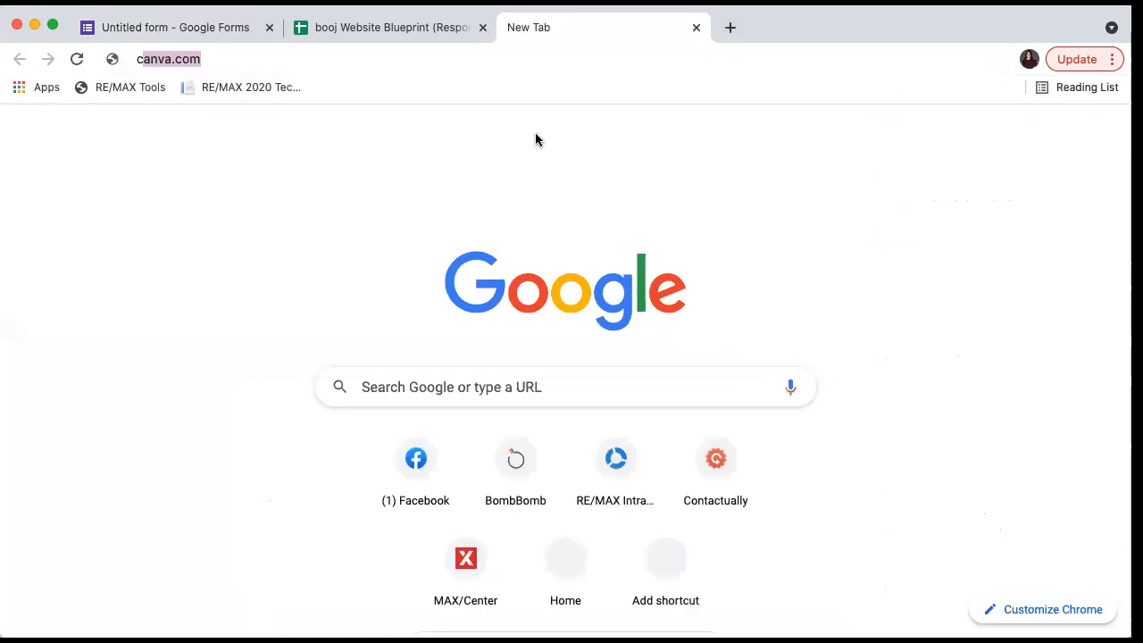
pyautogui.press('Return')
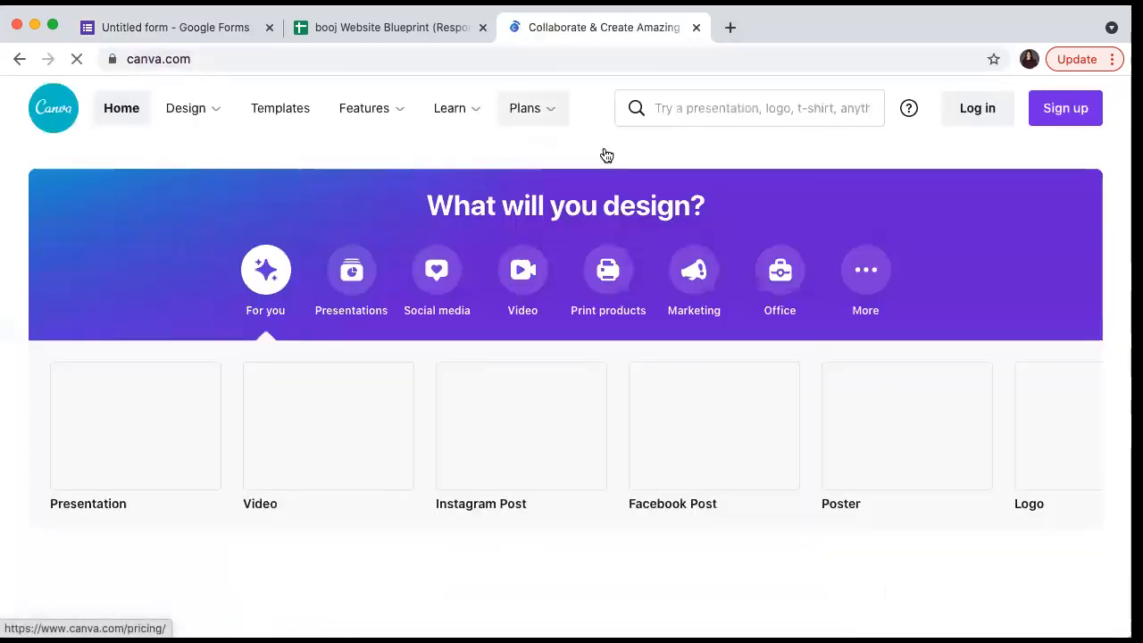
pyautogui.click(983, 111)
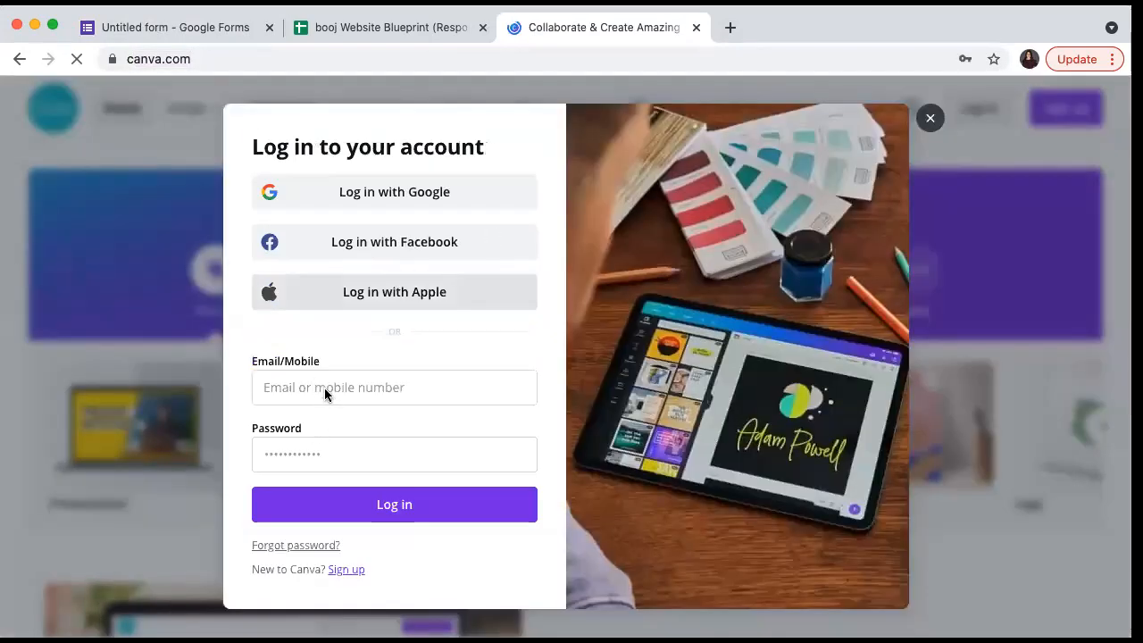
pyautogui.click(294, 381)
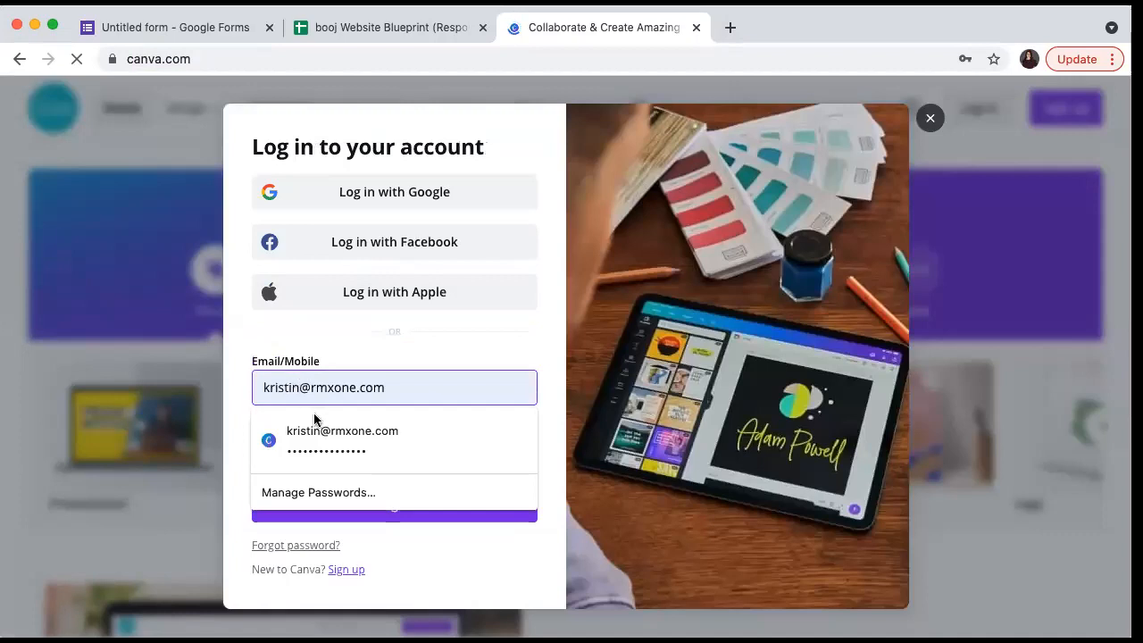
pyautogui.click(314, 418)
pyautogui.click(328, 496)
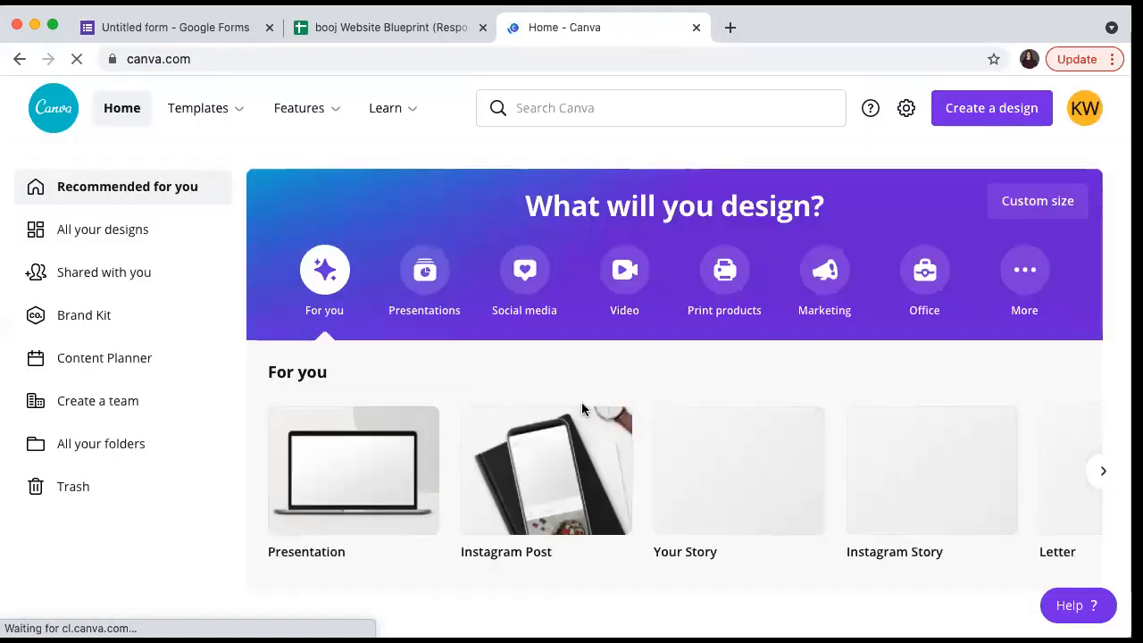
# - Show all your designs via See all and scroll through them
pyautogui.scroll(-3, 582, 409)
pyautogui.scroll(-2, 581, 409)
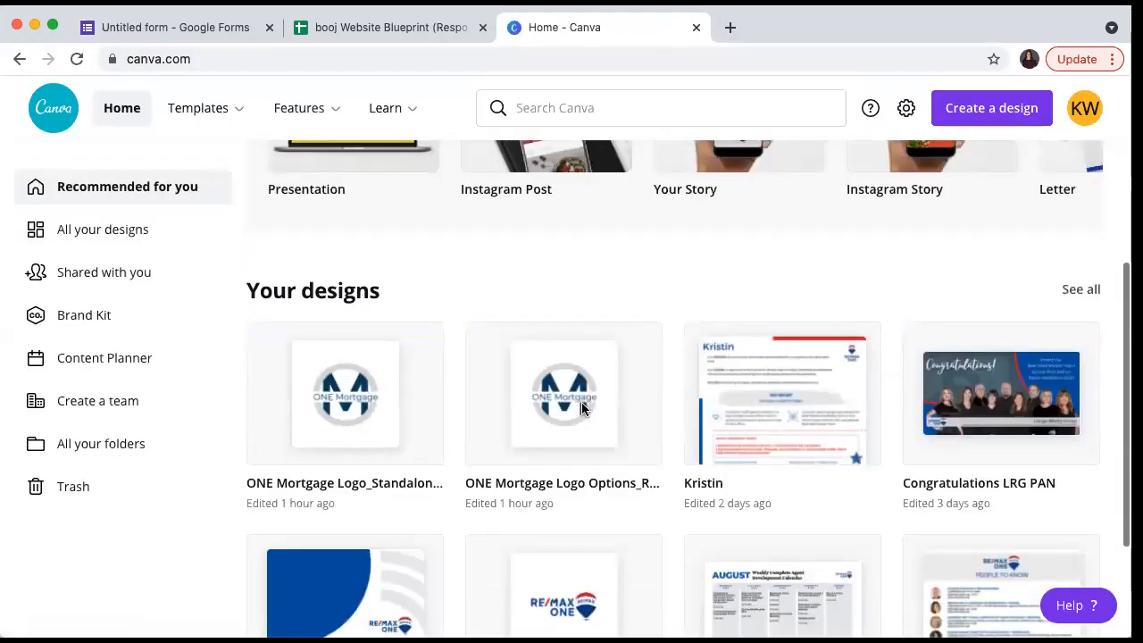
pyautogui.click(1091, 291)
pyautogui.scroll(-3, 791, 299)
pyautogui.scroll(-7, 792, 299)
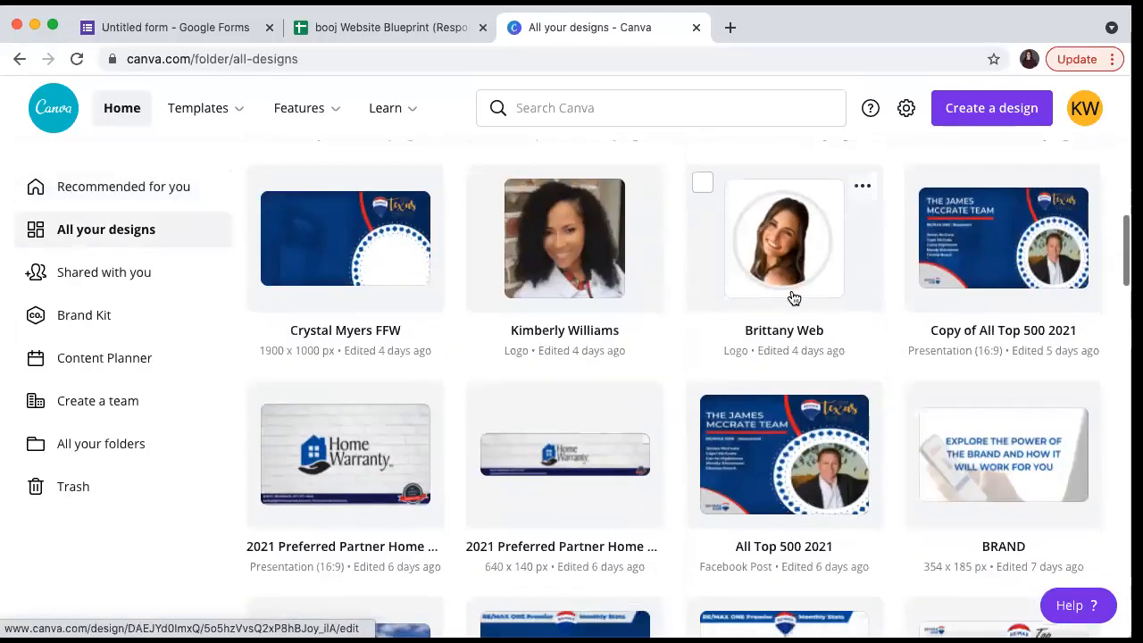
pyautogui.scroll(-6, 791, 299)
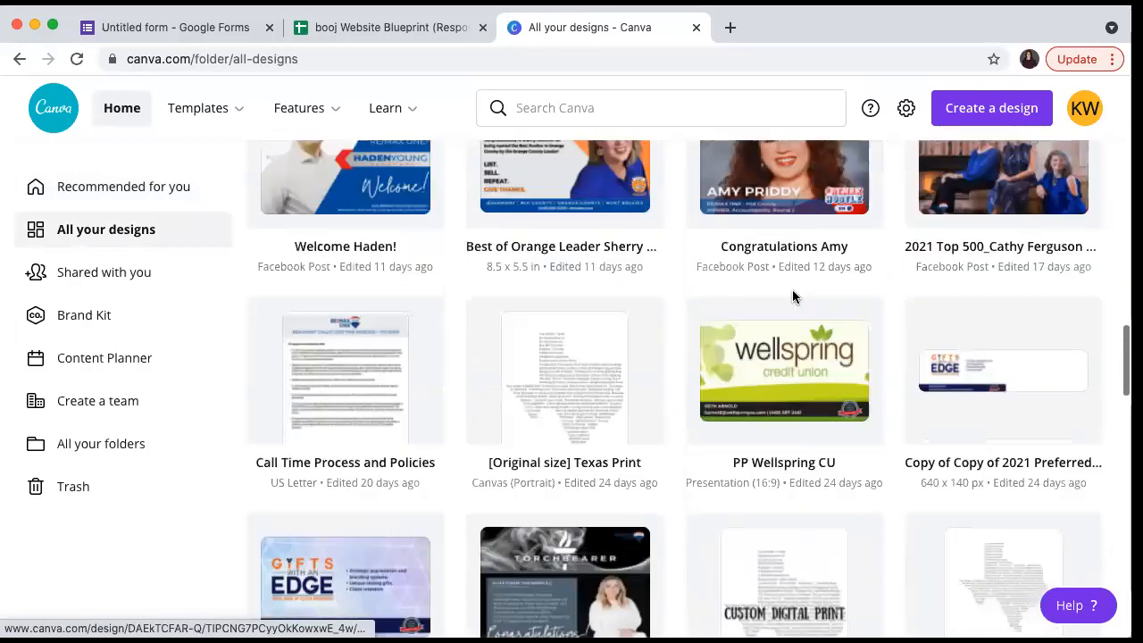
pyautogui.scroll(-5, 793, 297)
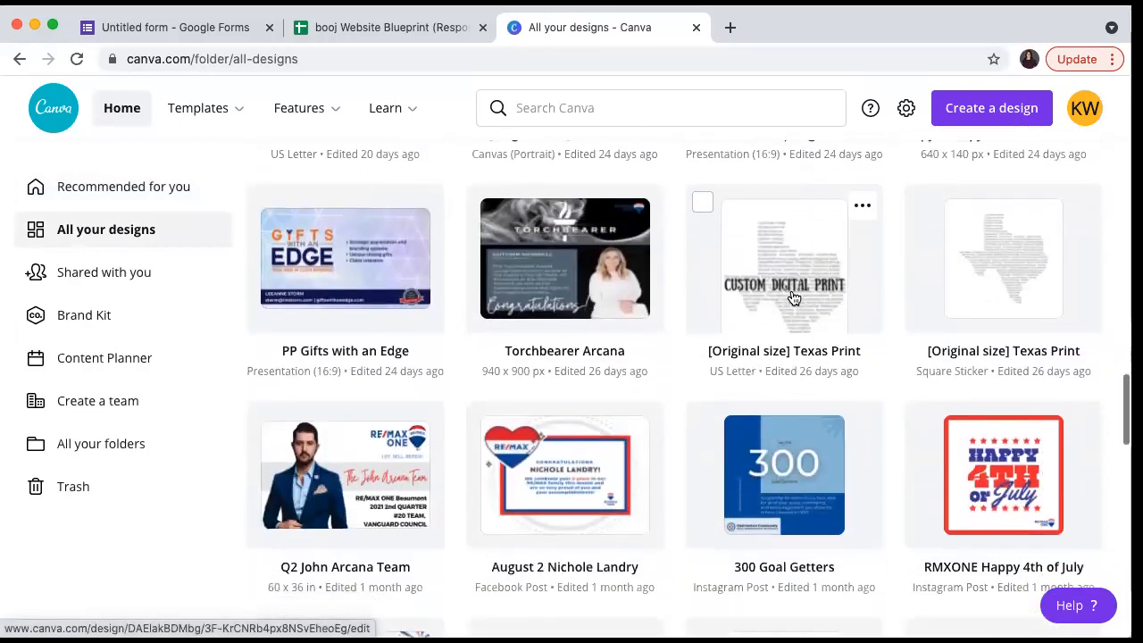
pyautogui.scroll(-5, 792, 296)
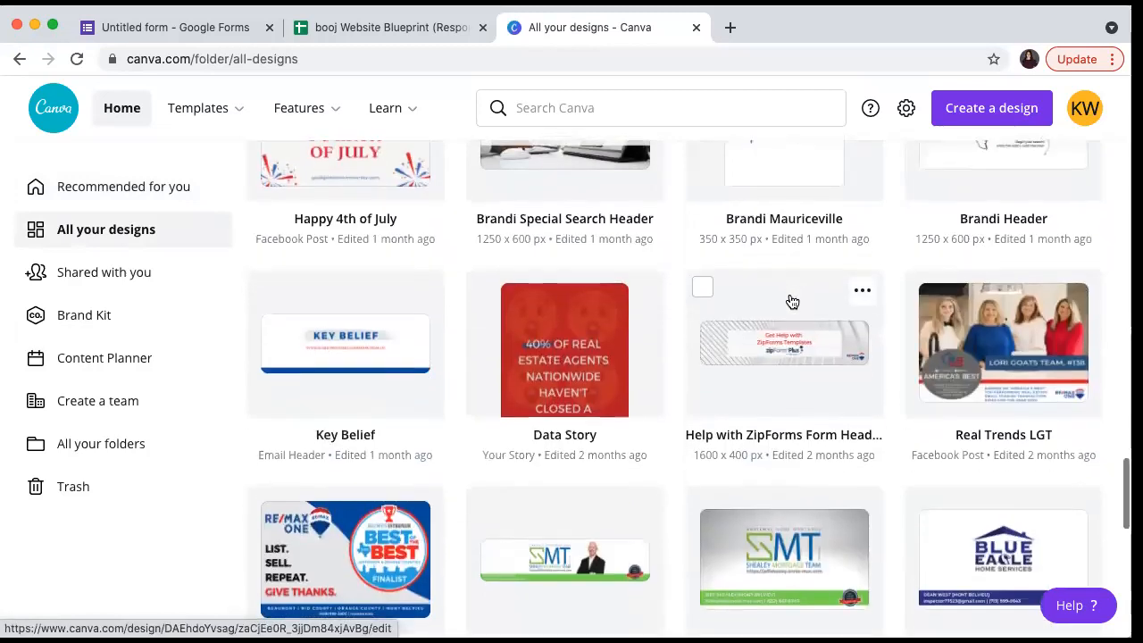
# - Open the Help with ZipForms Form Header design and check its 1600 × 400 px size
pyautogui.click(781, 352)
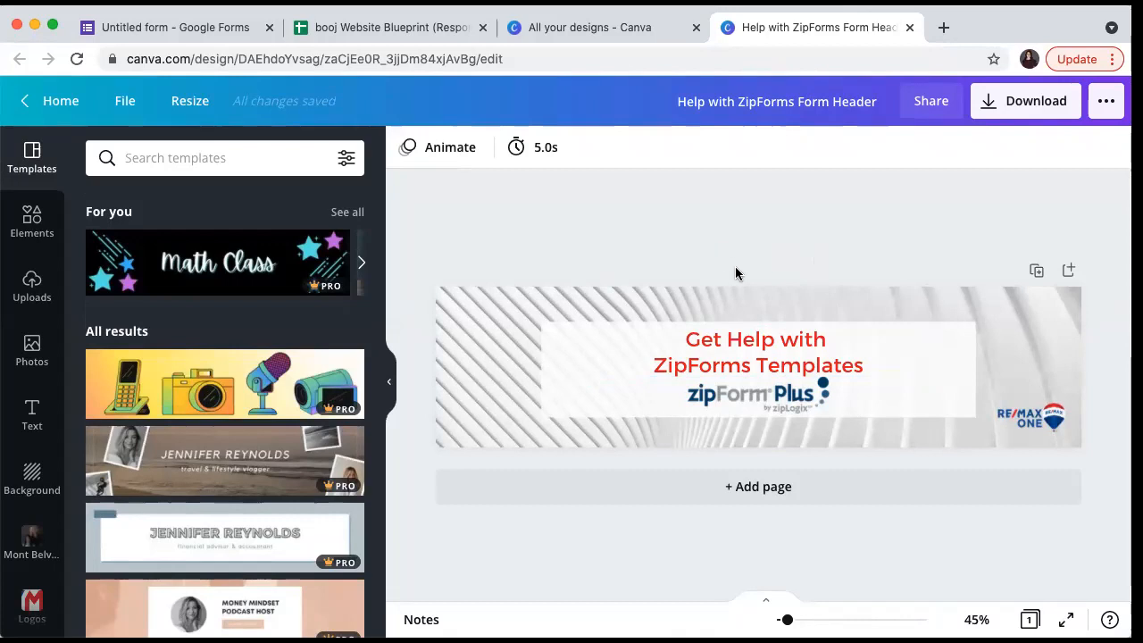
pyautogui.click(200, 106)
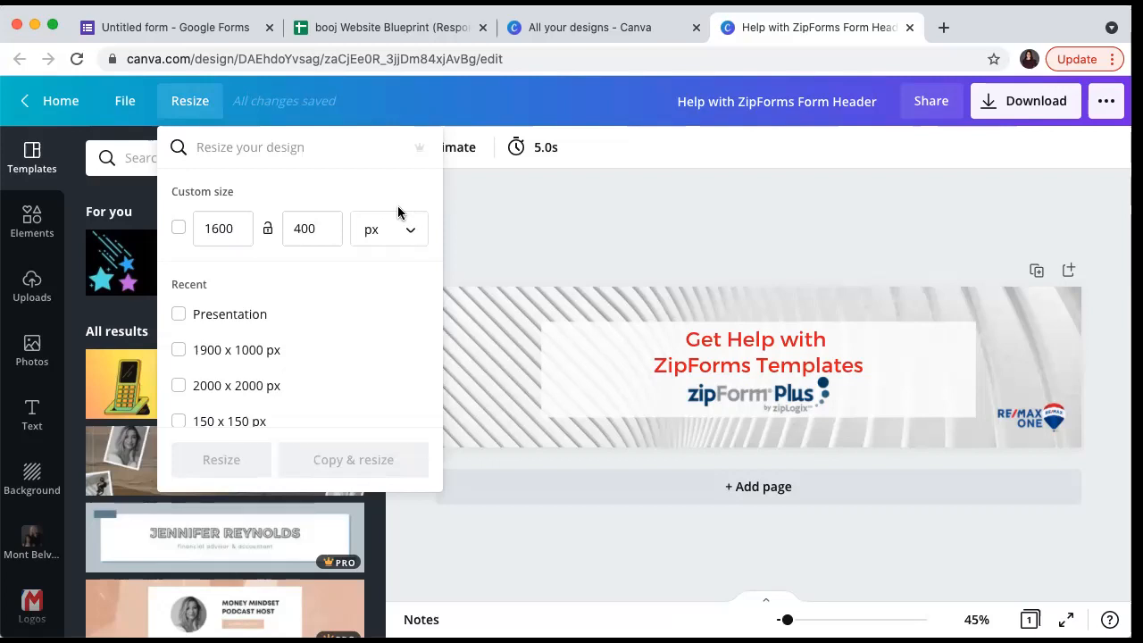
# - Create a new custom-size Canva design measuring 1600 × 400 px
pyautogui.click(143, 104)
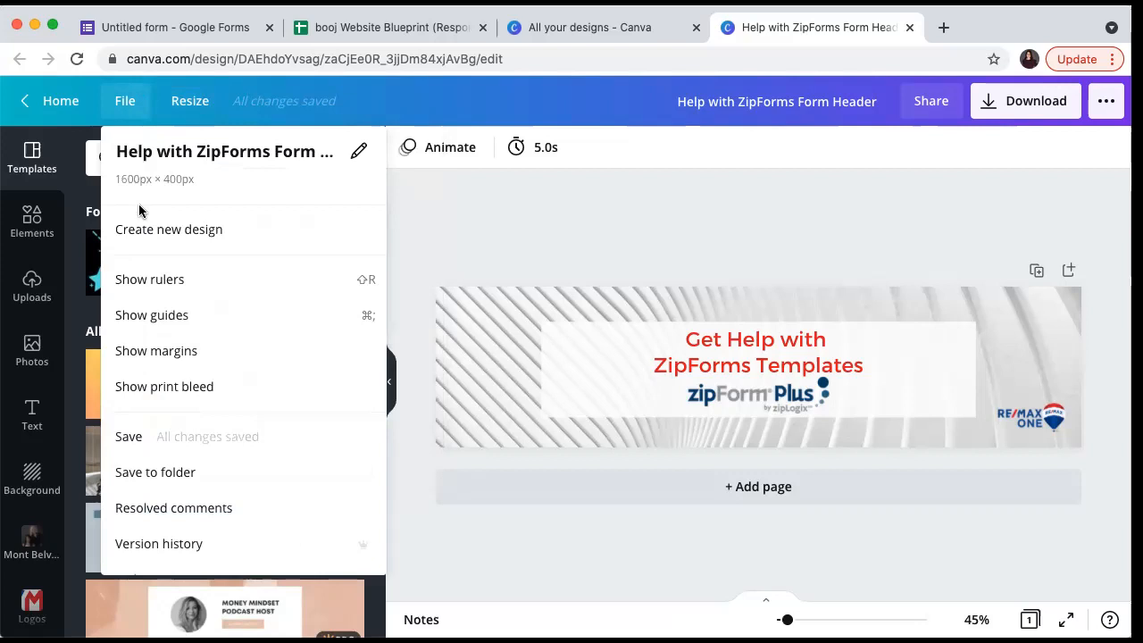
pyautogui.click(147, 228)
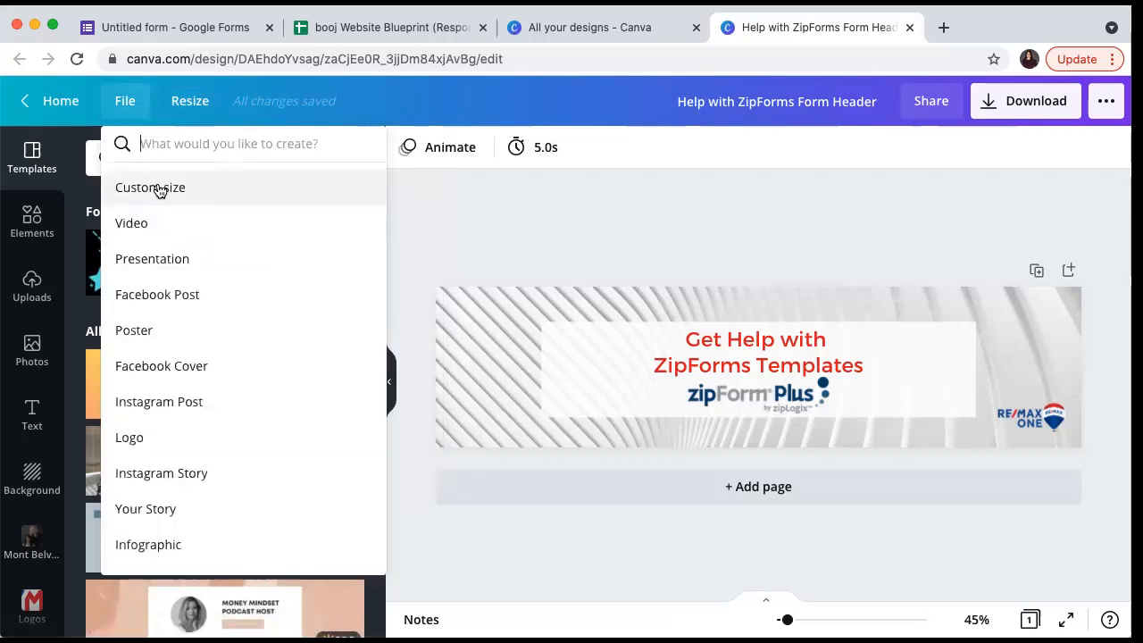
pyautogui.click(156, 187)
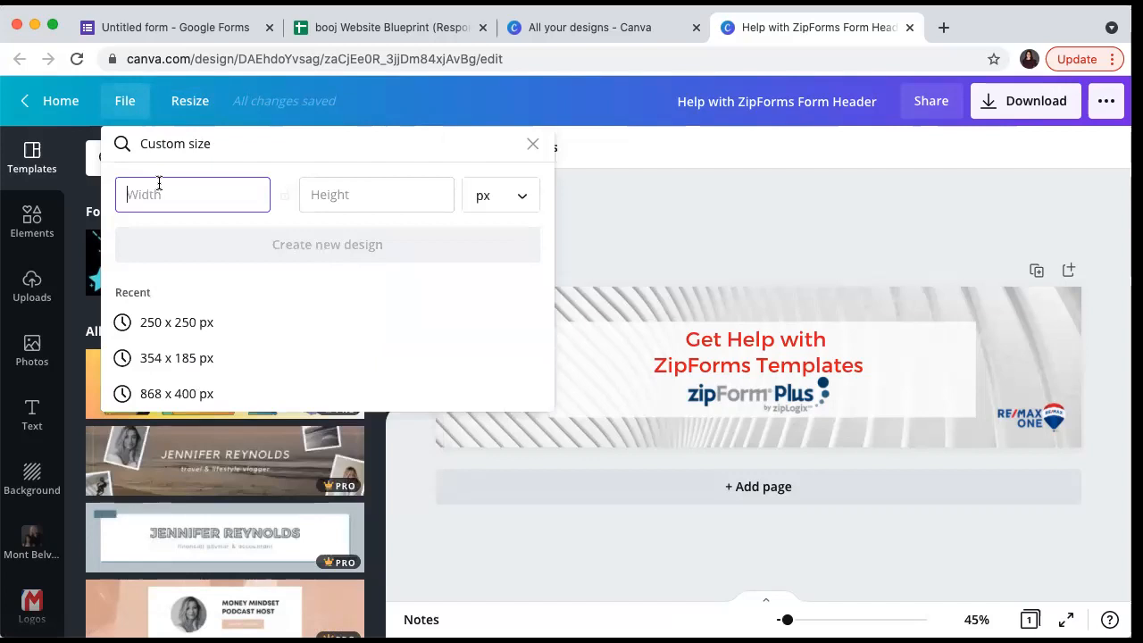
pyautogui.write('1600')
pyautogui.press('Tab')
pyautogui.write('400')
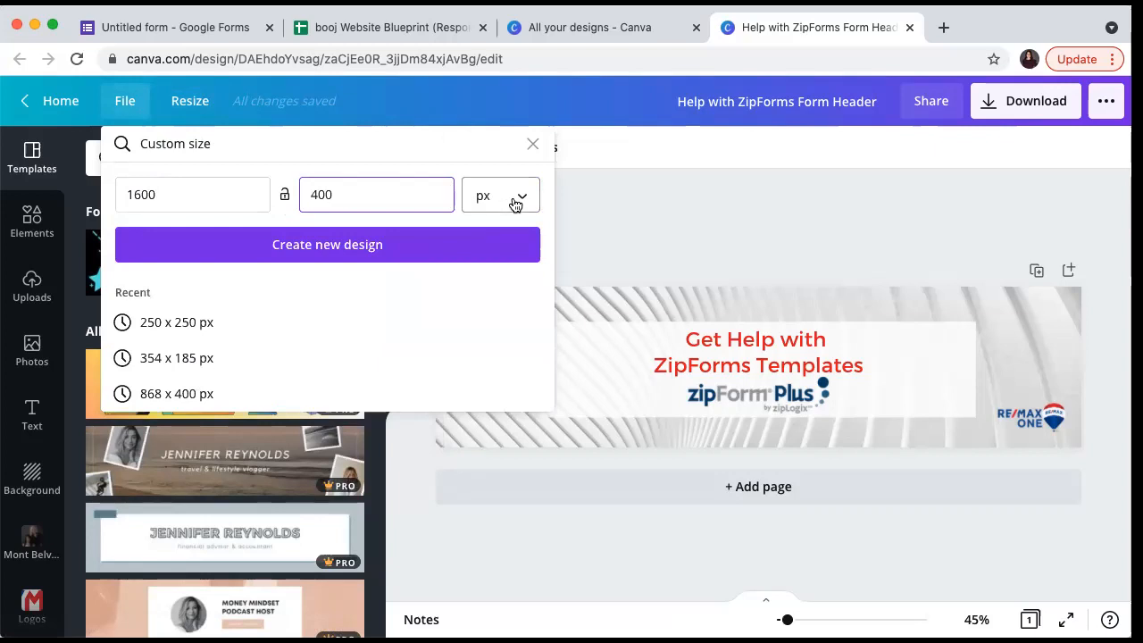
pyautogui.click(457, 253)
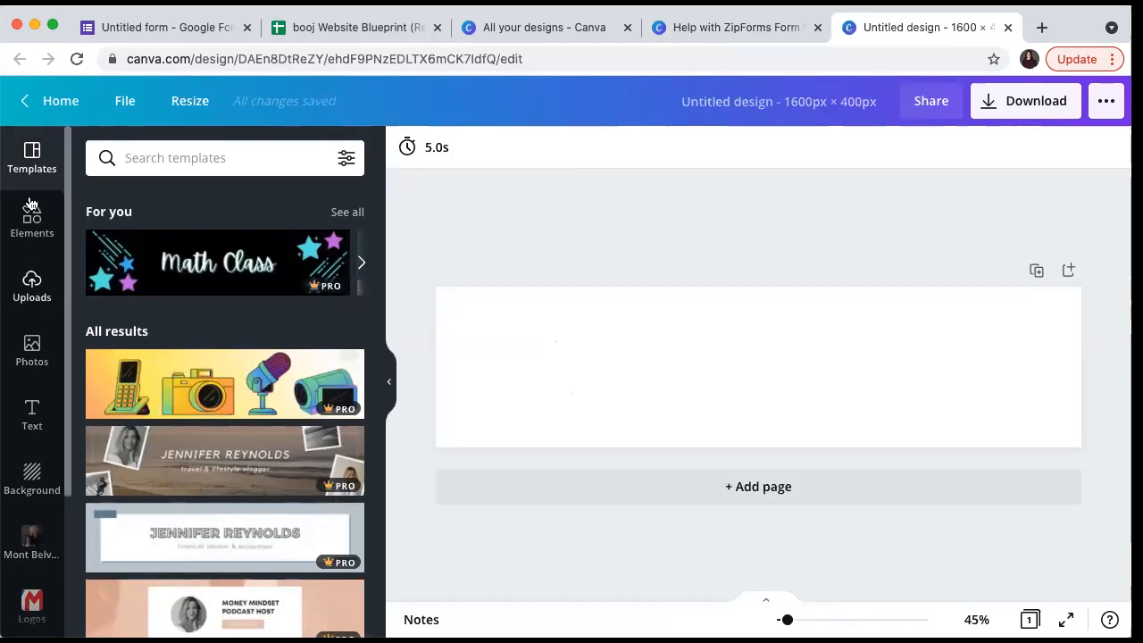
pyautogui.click(45, 222)
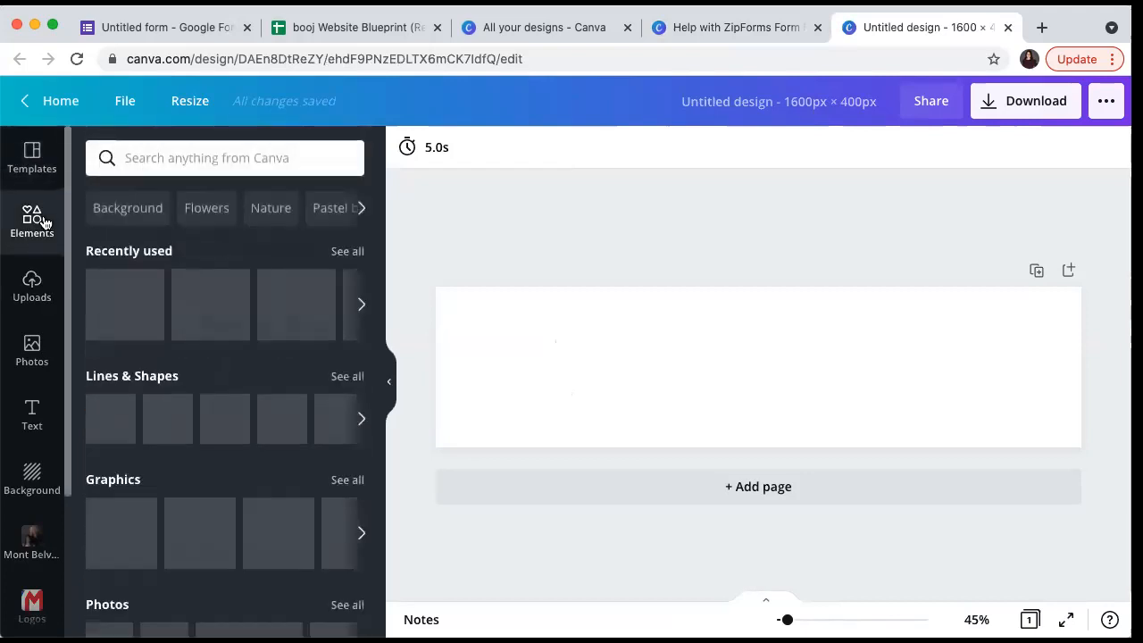
# - Place an office stock photo on the page's left side and apply a crumpled-paper background
pyautogui.click(30, 357)
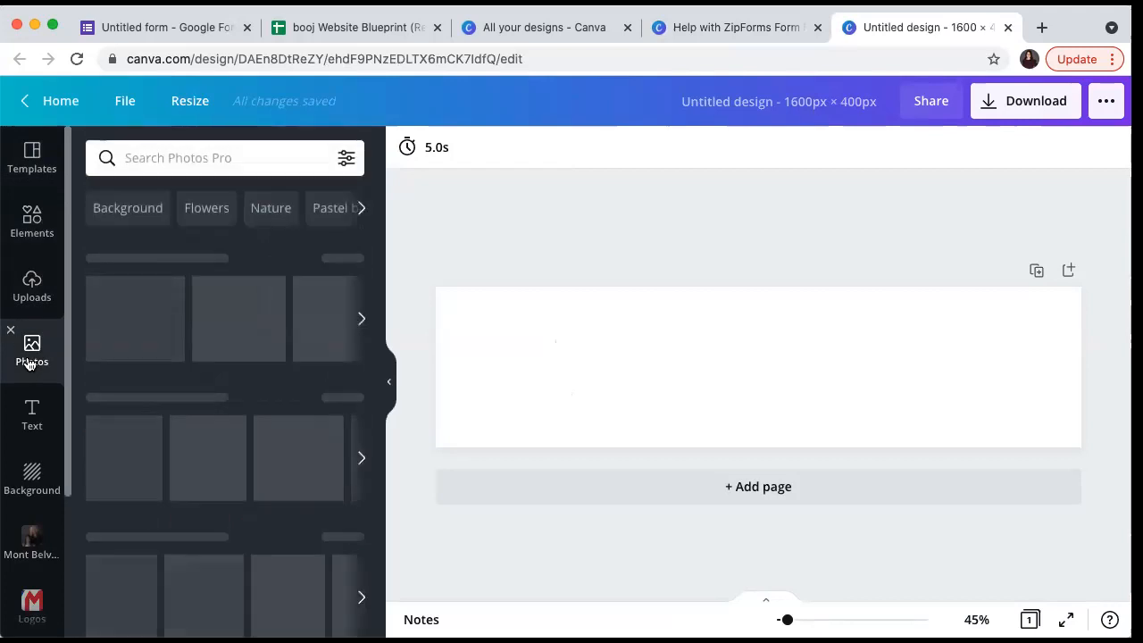
pyautogui.moveTo(133, 331); pyautogui.dragTo(182, 270)
pyautogui.click(173, 323)
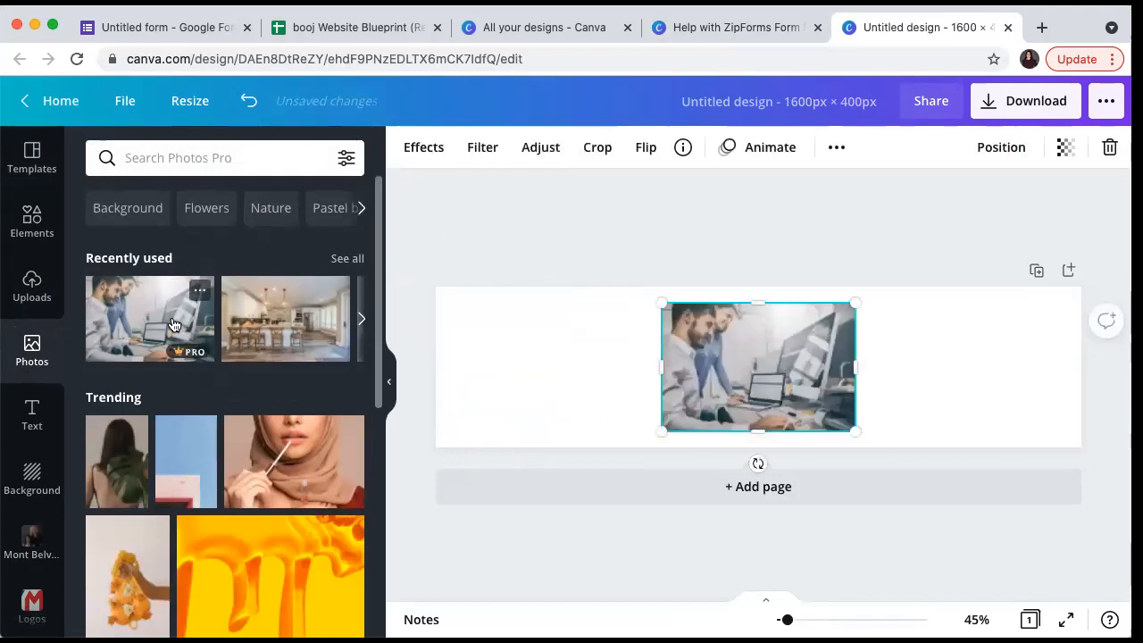
pyautogui.moveTo(776, 348); pyautogui.dragTo(581, 356)
pyautogui.click(553, 225)
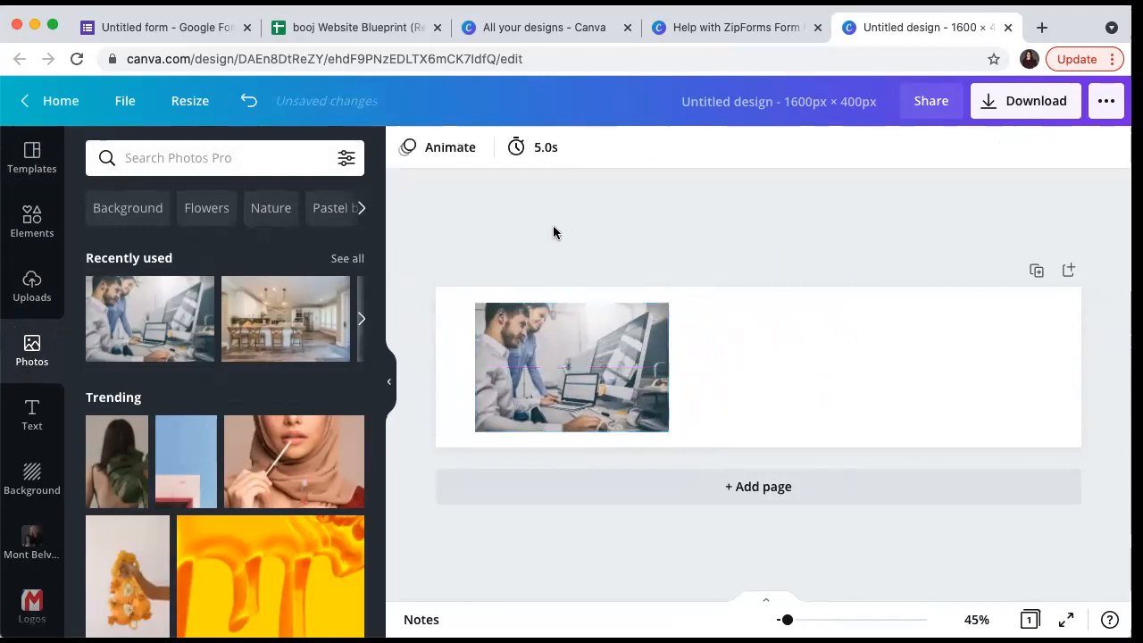
pyautogui.click(34, 483)
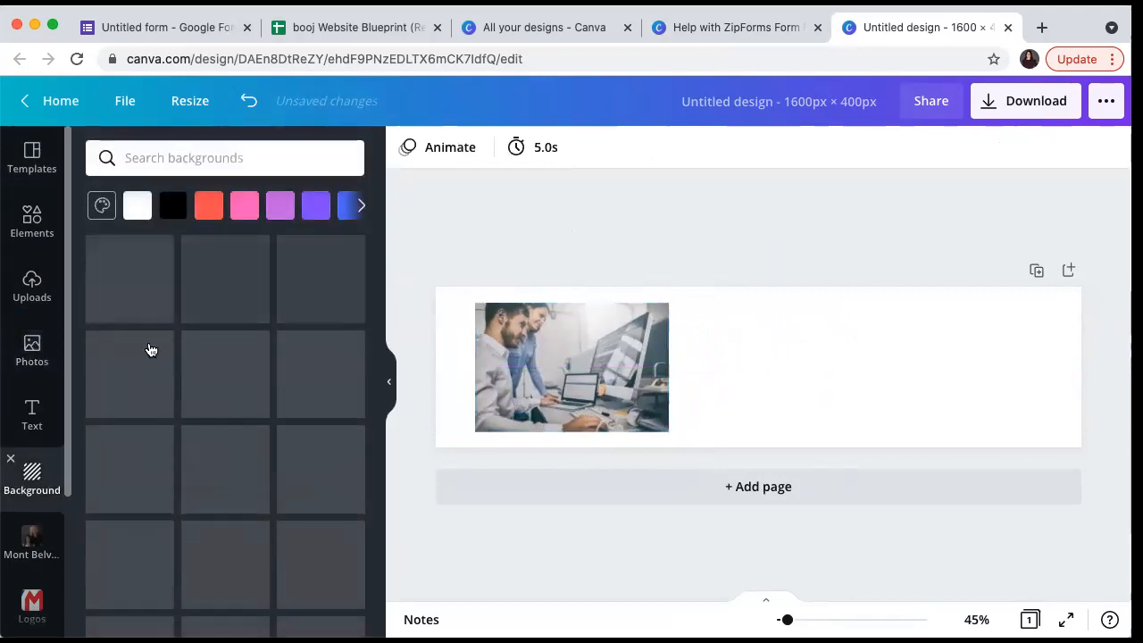
pyautogui.click(214, 294)
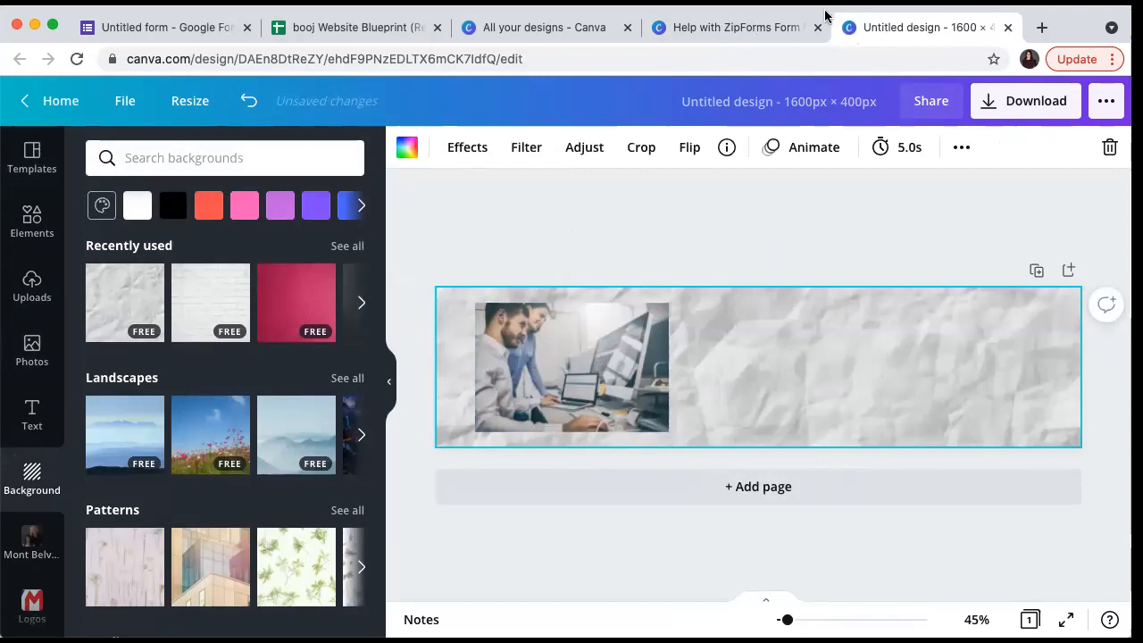
# - Open the download options for the ZipForms header design, then go back to the untitled Google Form
pyautogui.click(728, 27)
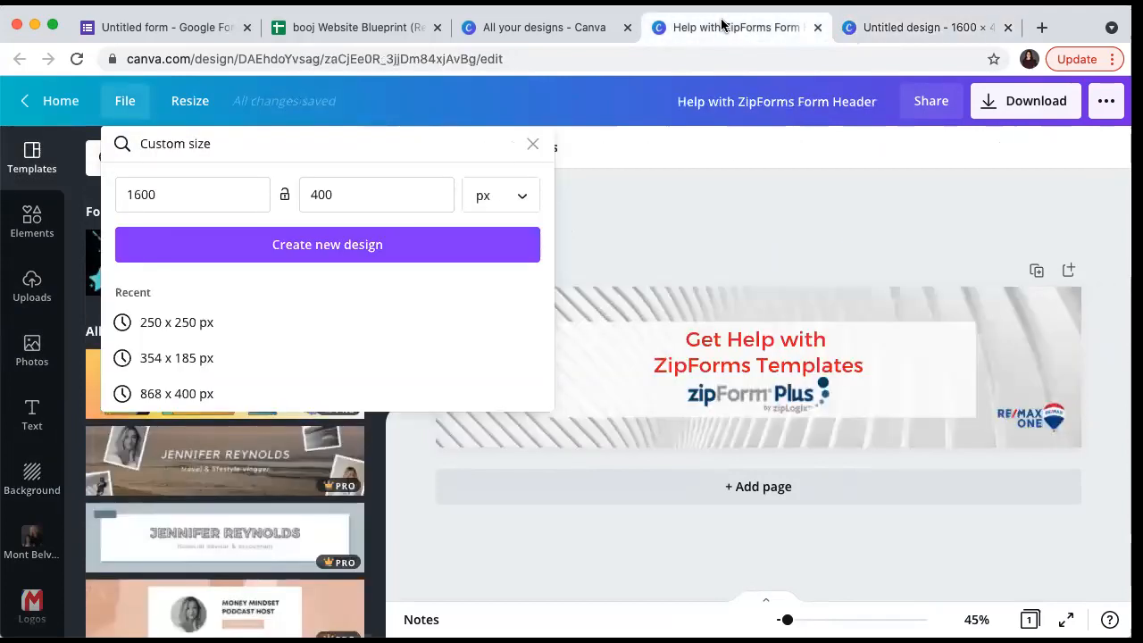
pyautogui.click(682, 209)
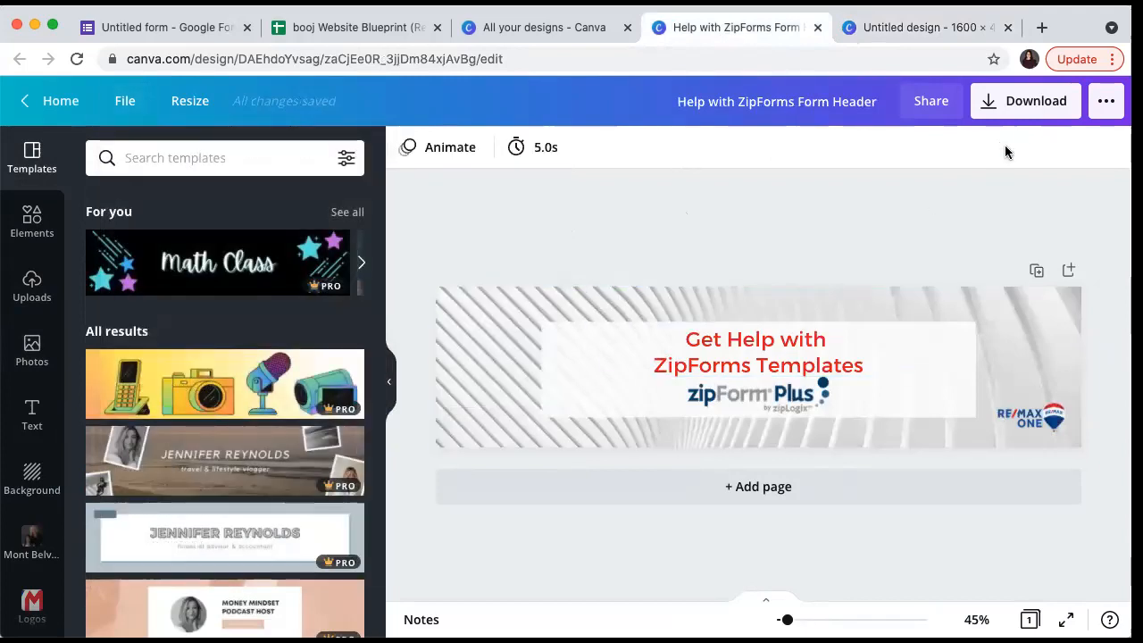
pyautogui.click(1028, 105)
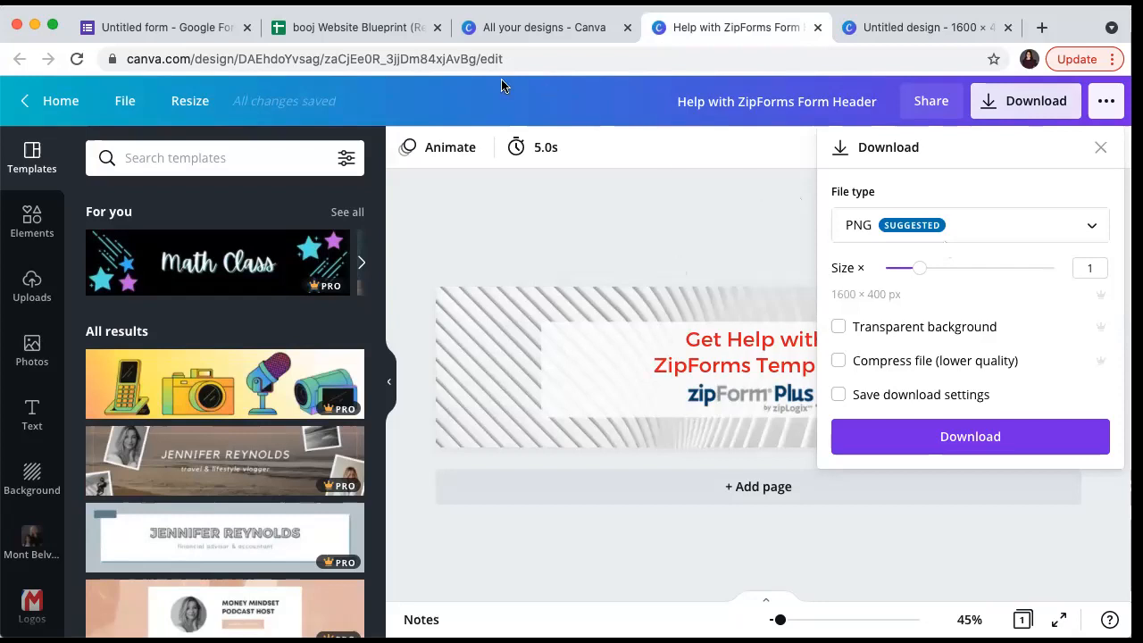
pyautogui.click(214, 29)
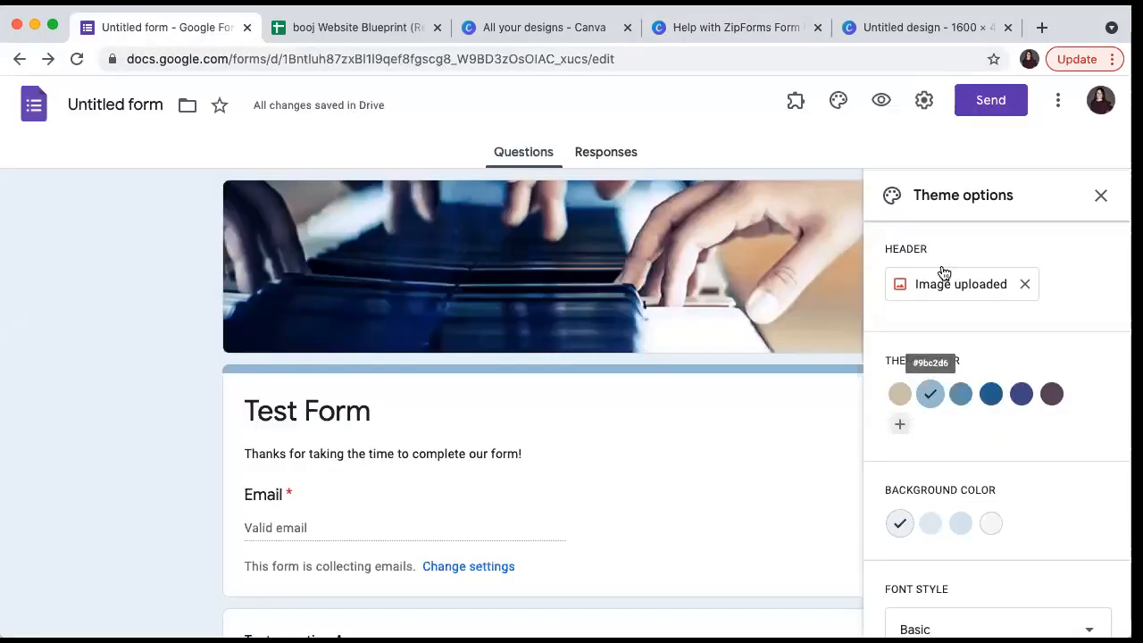
# - Remove the uploaded header image and try the Formal and Decorative font styles
pyautogui.click(1025, 284)
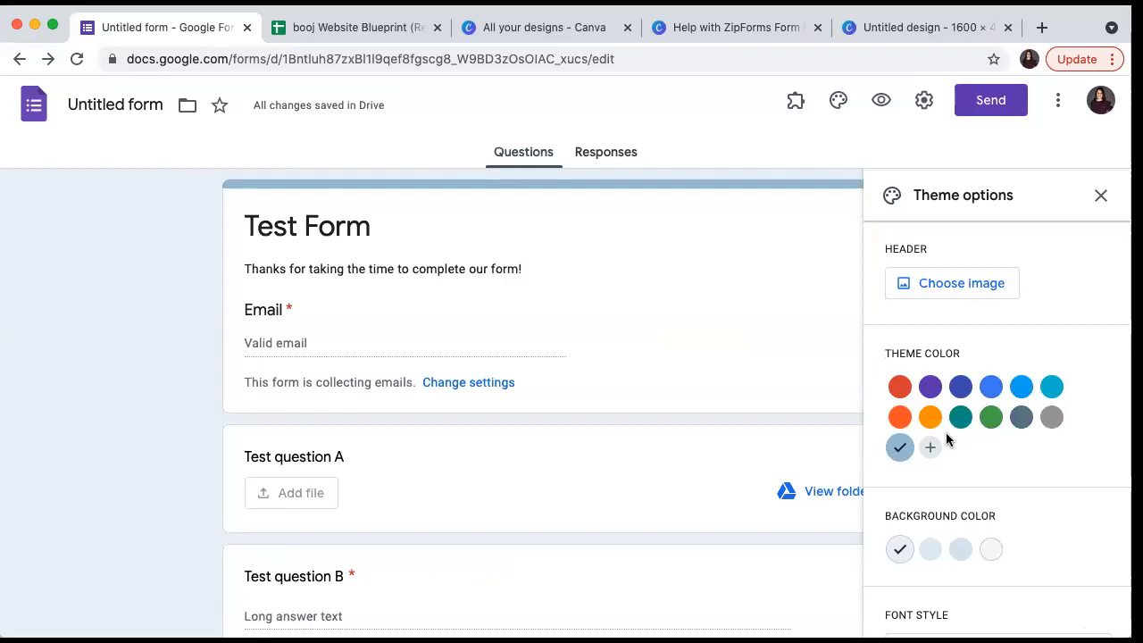
pyautogui.scroll(-1, 1023, 483)
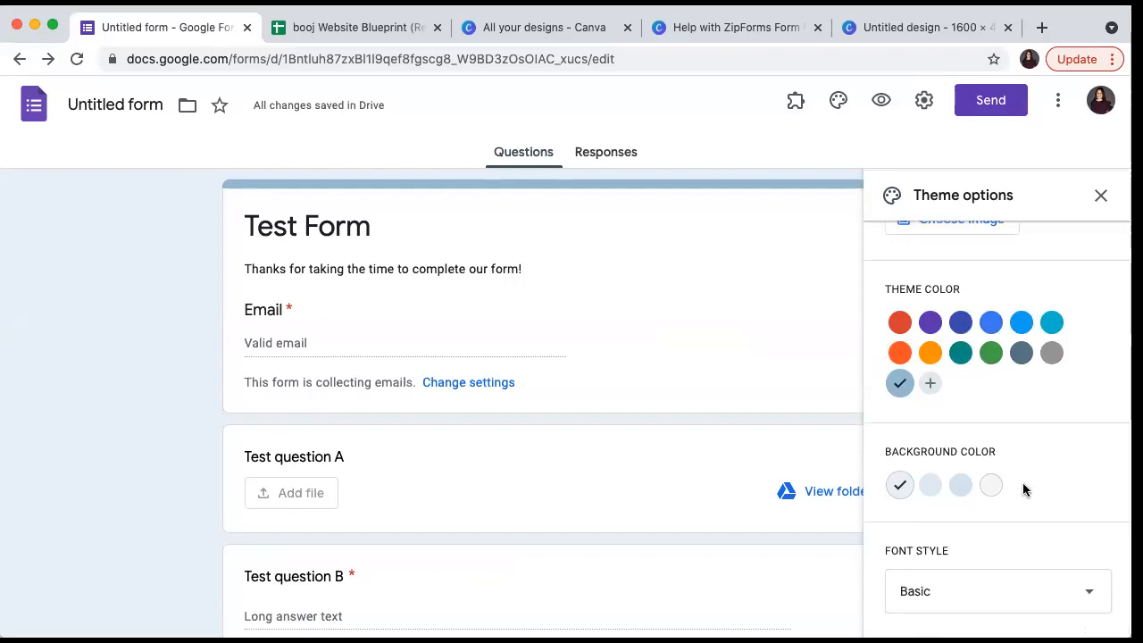
pyautogui.click(900, 591)
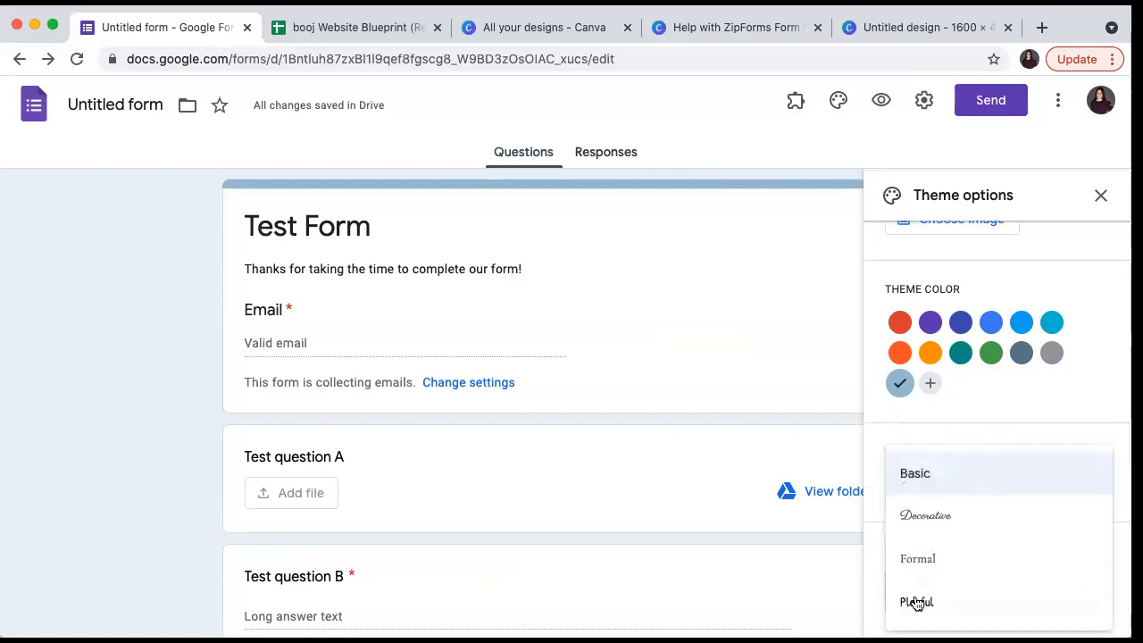
pyautogui.click(924, 564)
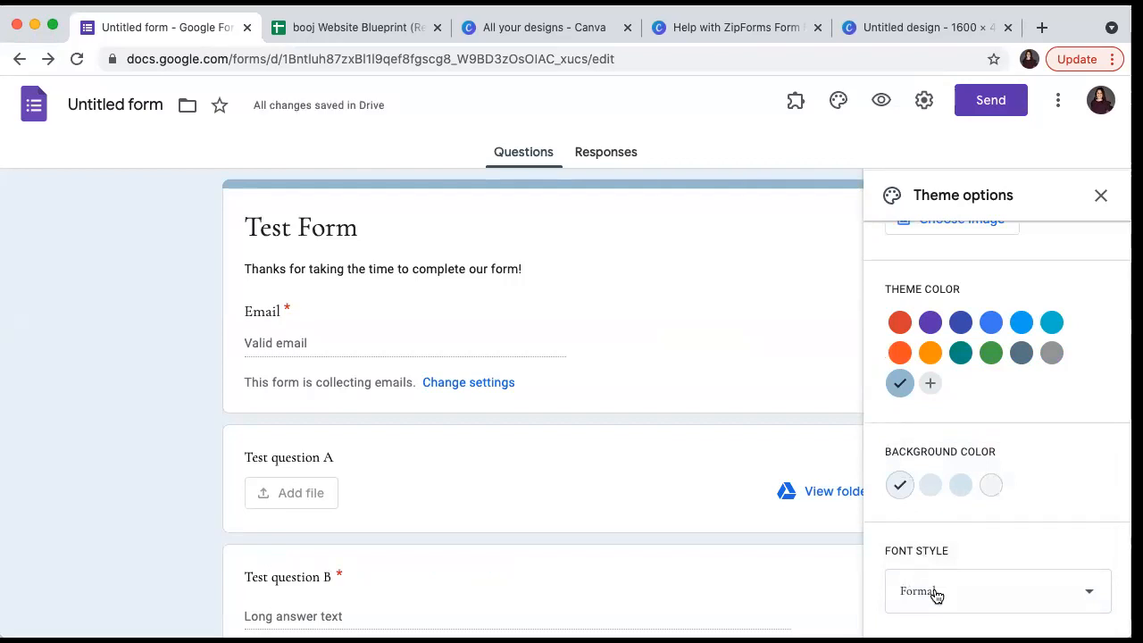
pyautogui.click(936, 594)
pyautogui.click(943, 513)
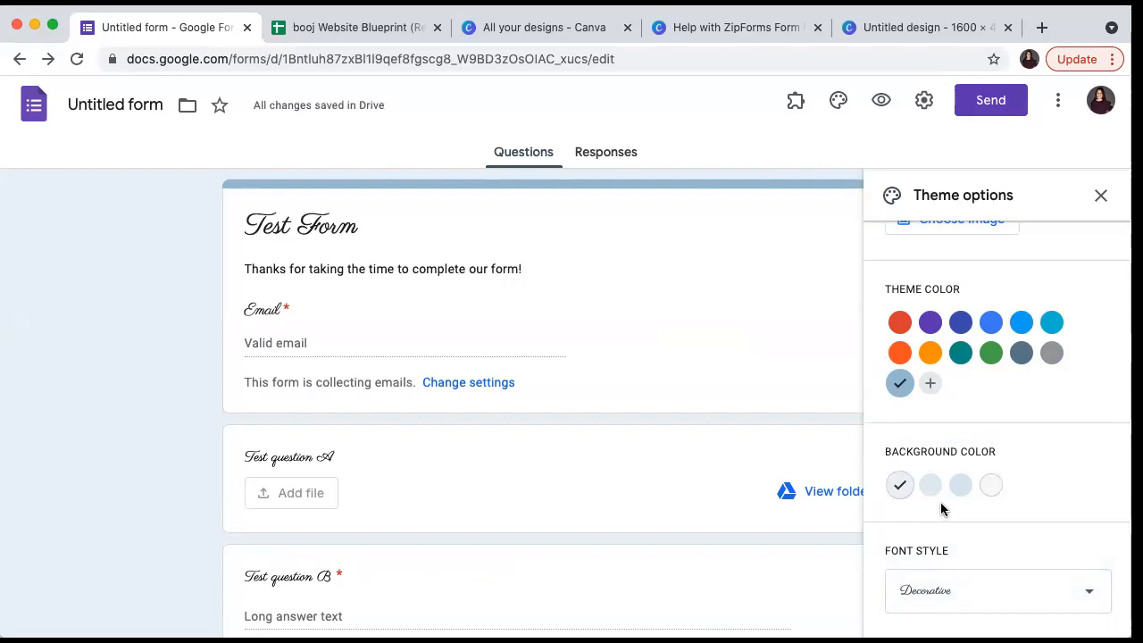
# - Try the Playful font style, then set the form back to Basic
pyautogui.click(927, 587)
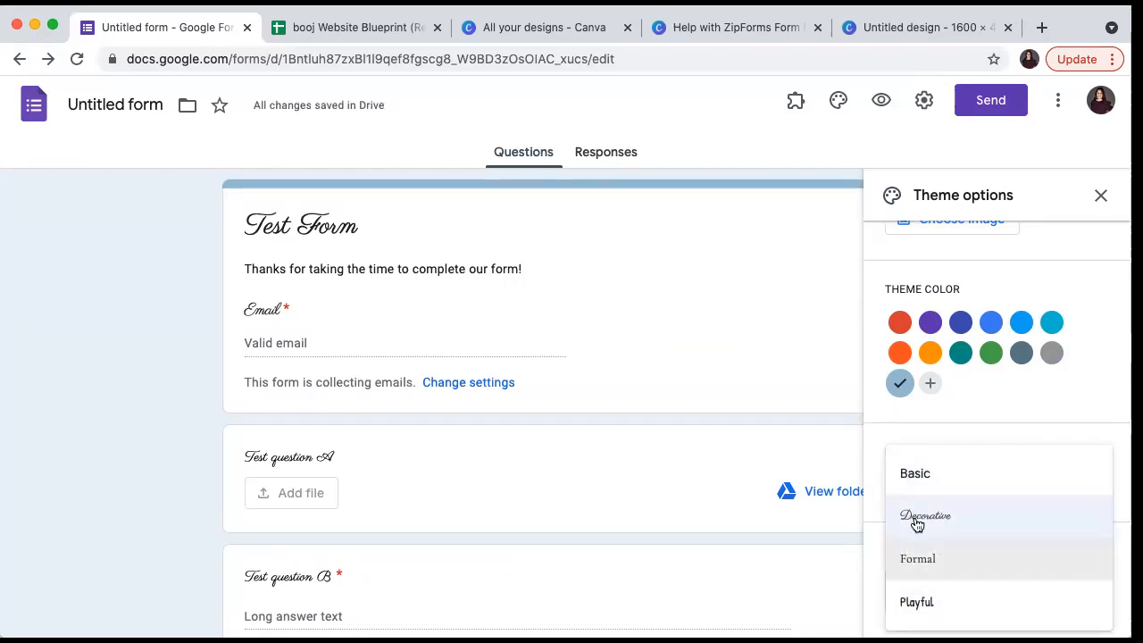
pyautogui.click(920, 606)
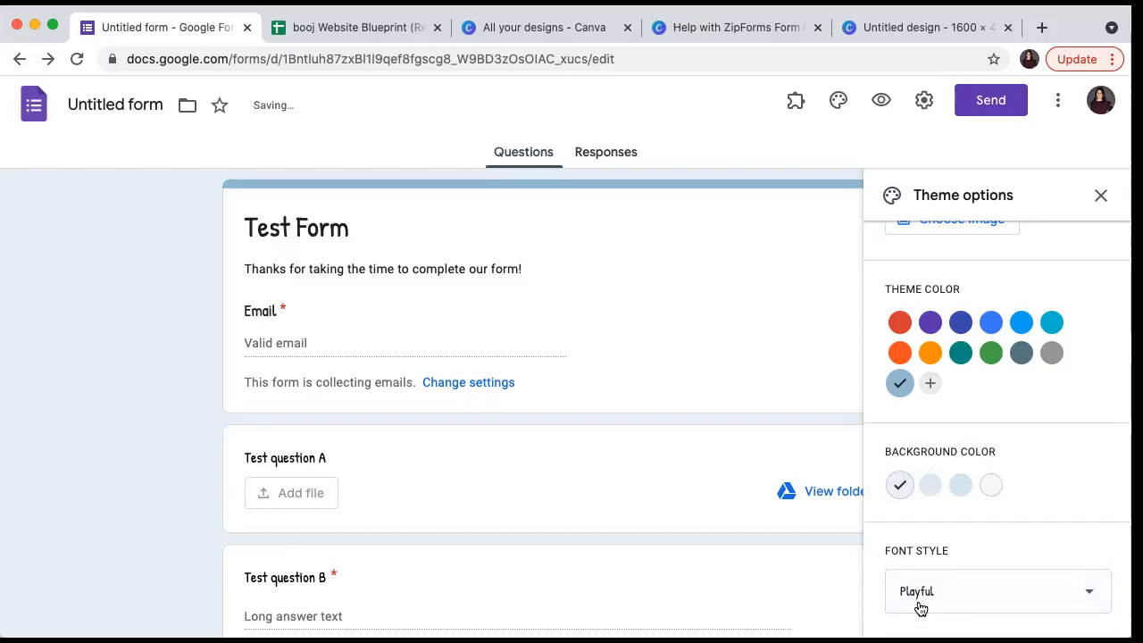
pyautogui.click(920, 608)
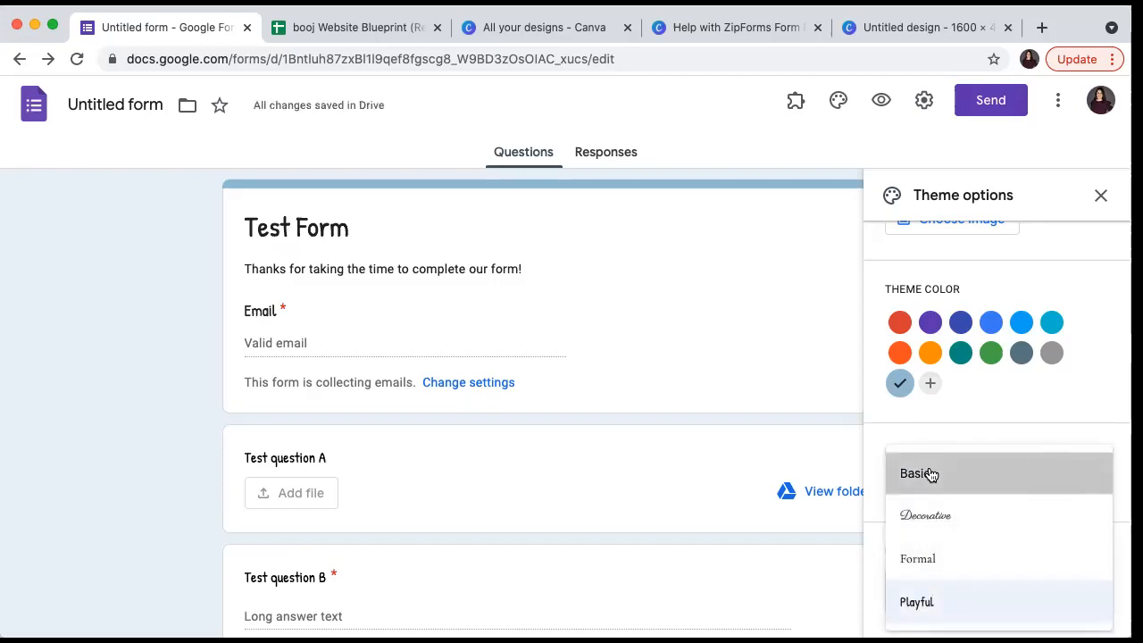
pyautogui.click(929, 473)
pyautogui.click(812, 340)
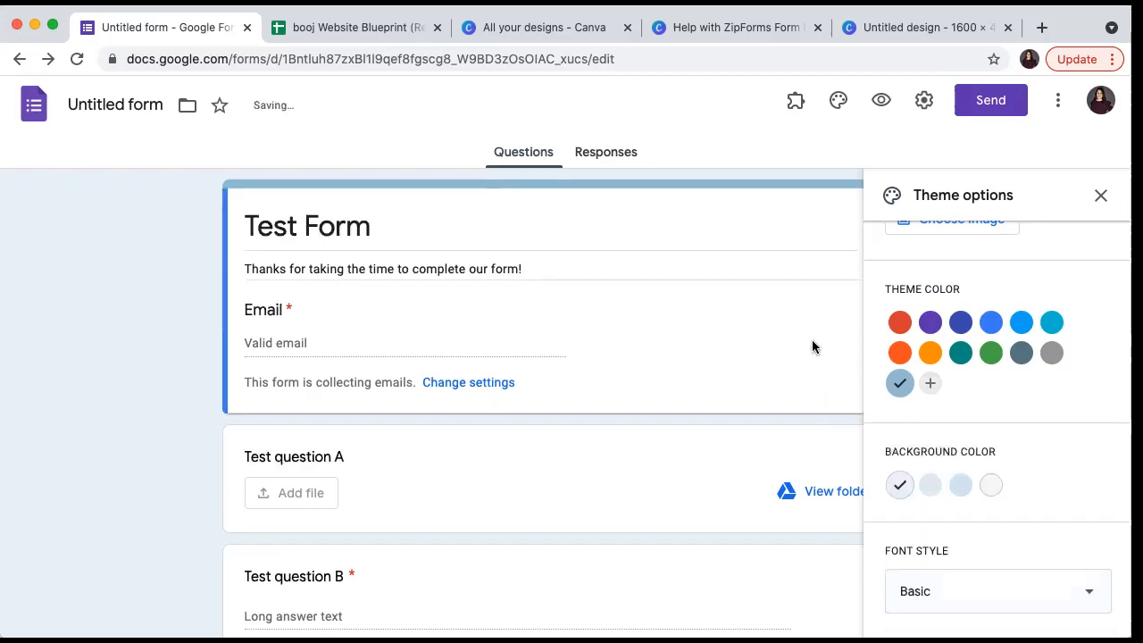
pyautogui.click(797, 100)
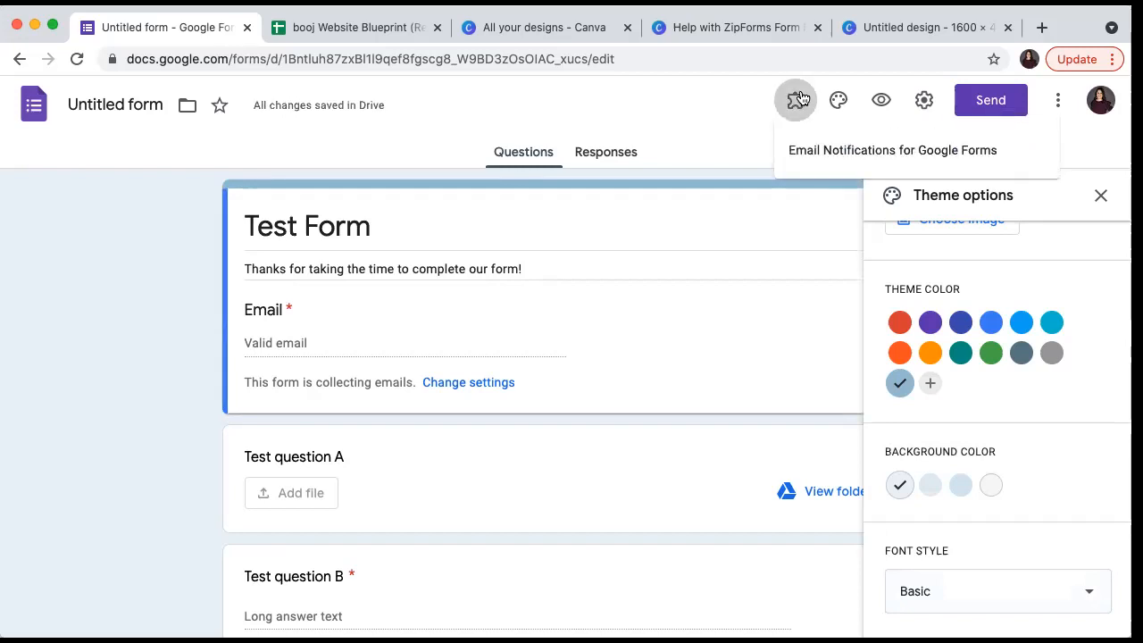
pyautogui.click(808, 152)
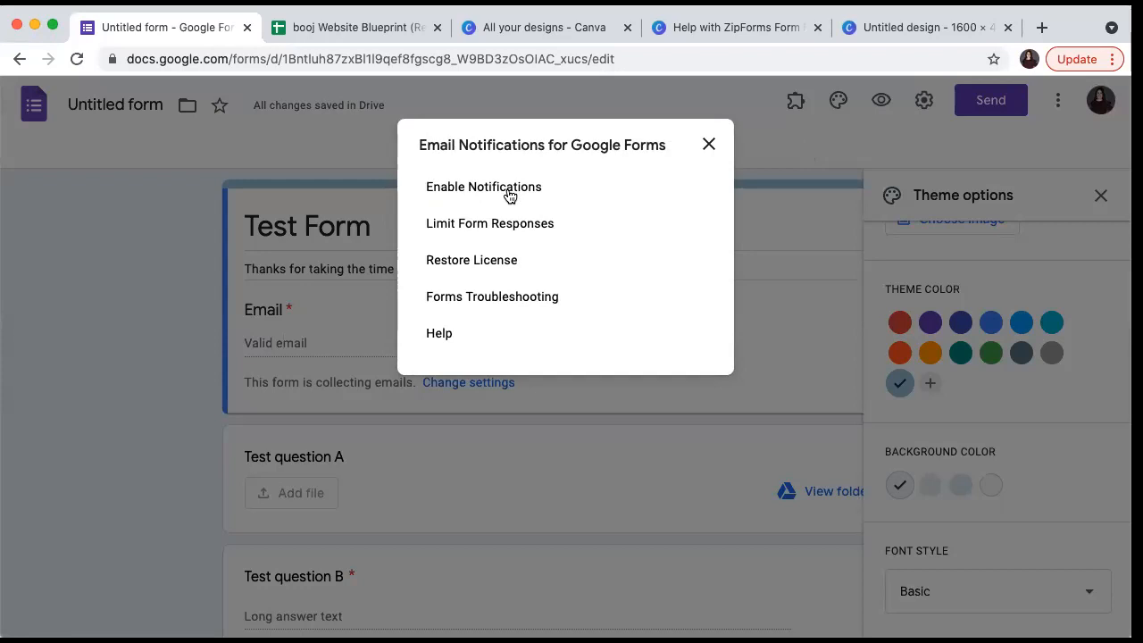
pyautogui.click(711, 144)
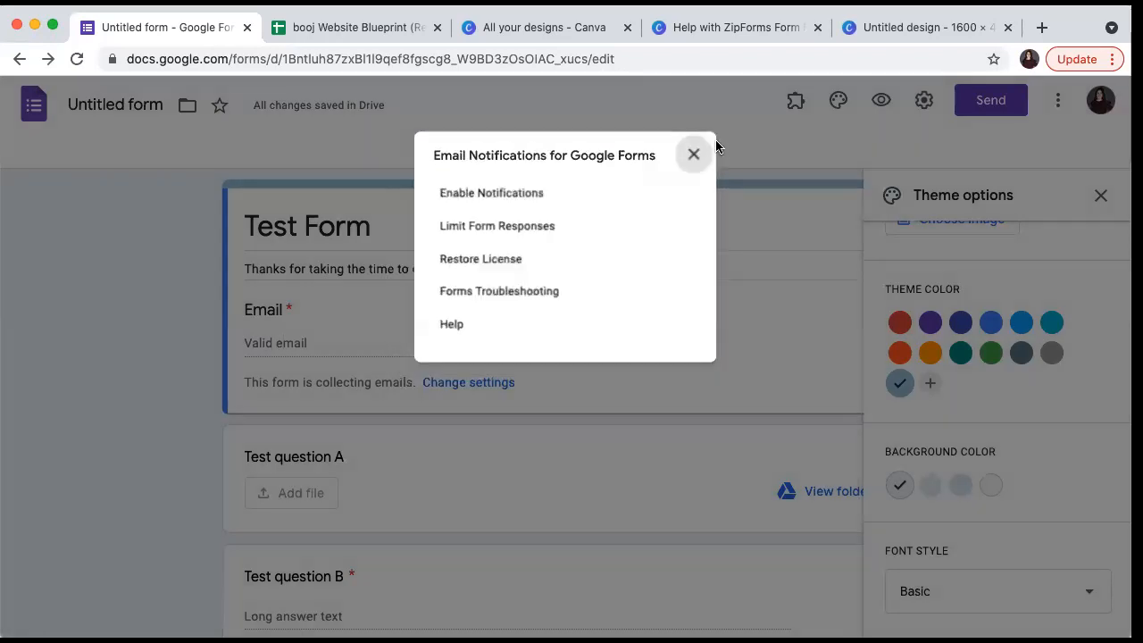
pyautogui.click(925, 100)
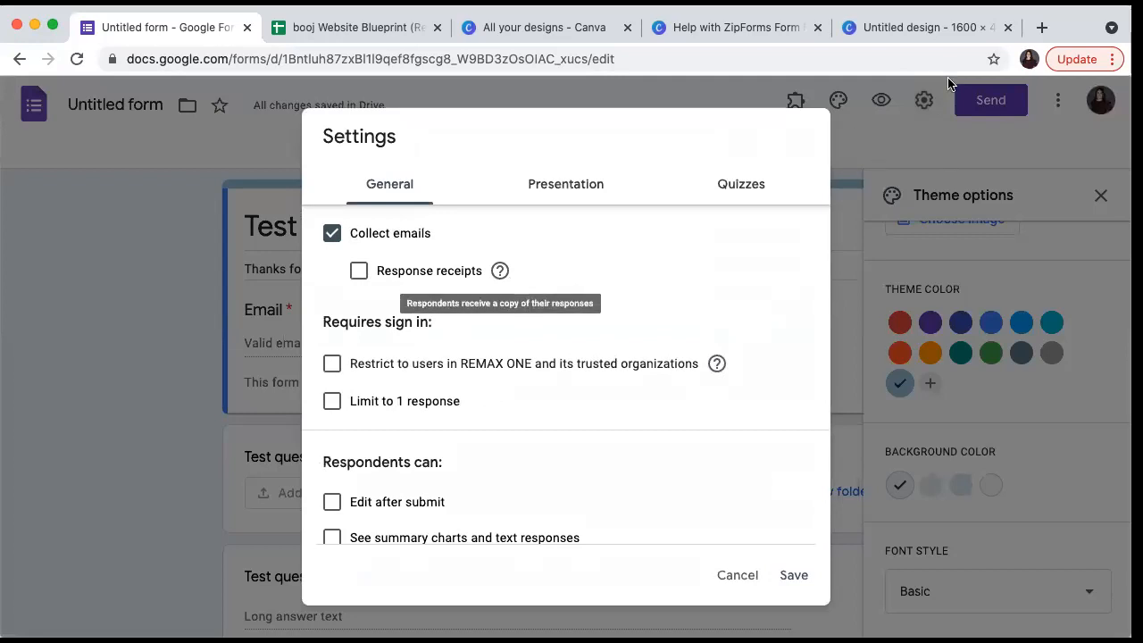
pyautogui.click(730, 582)
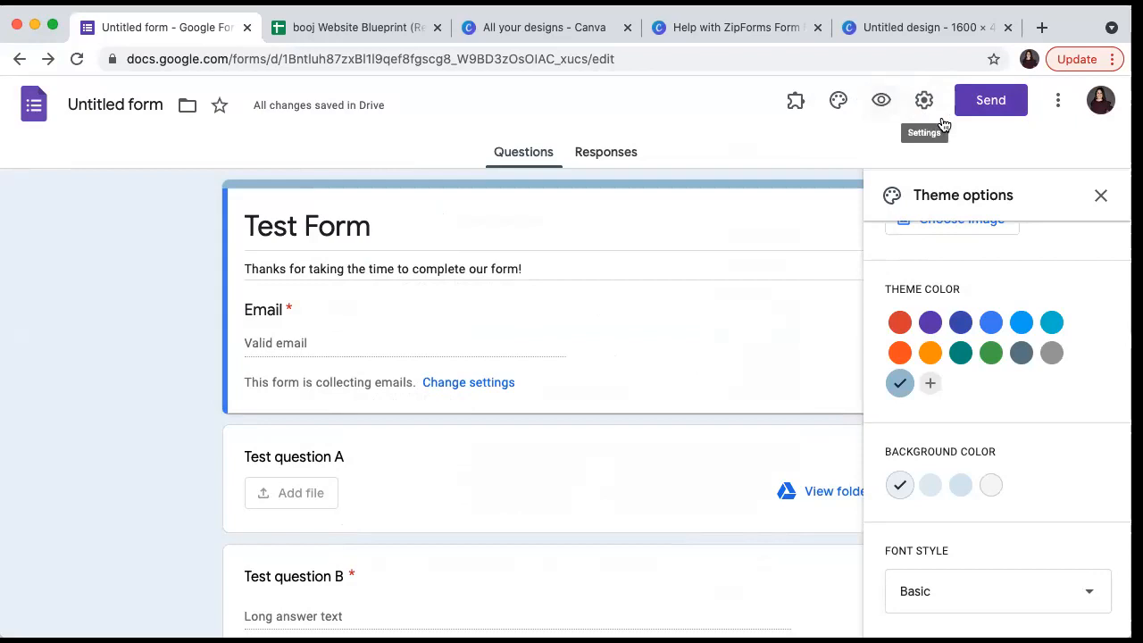
# - Open Test Form's Send form dialog on the link option to show the shareable URL
pyautogui.click(990, 111)
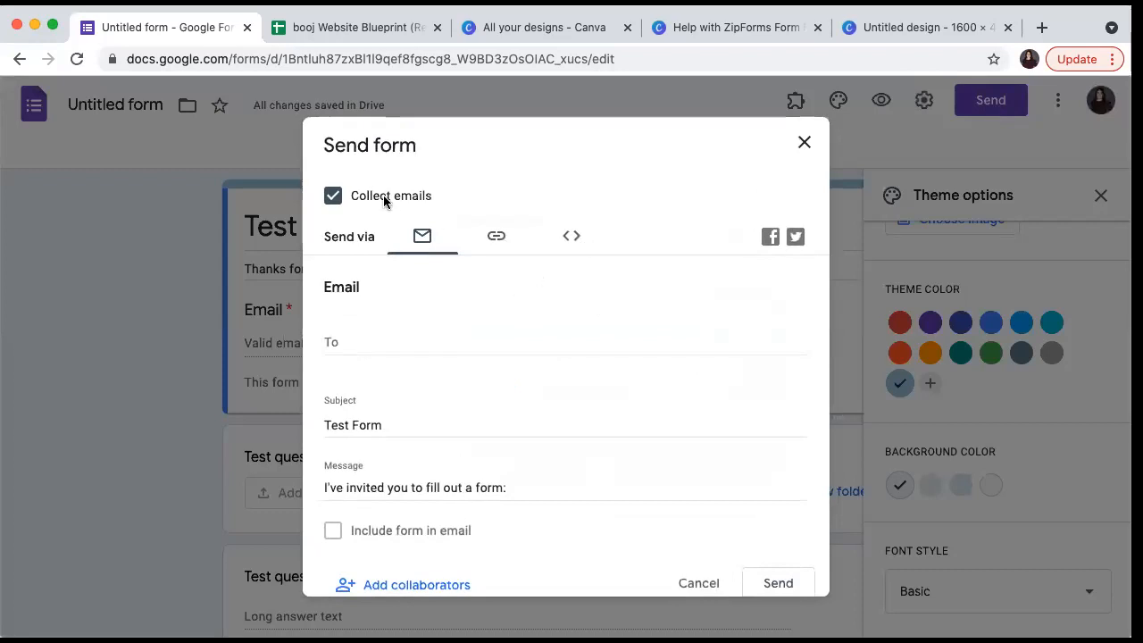
pyautogui.scroll(-1, 420, 250)
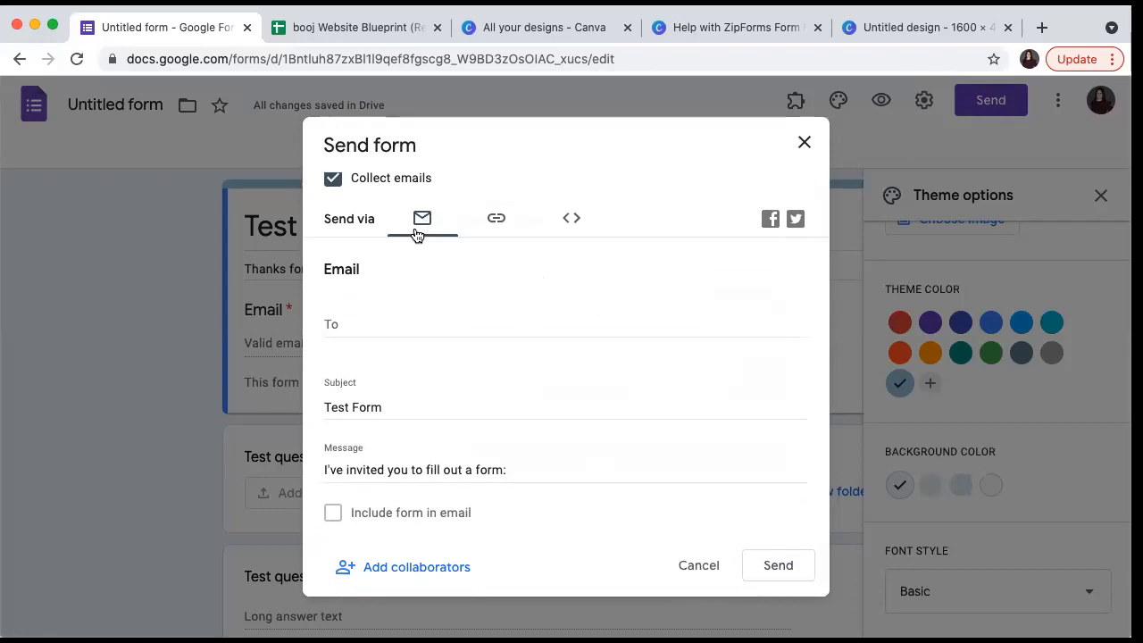
pyautogui.click(489, 223)
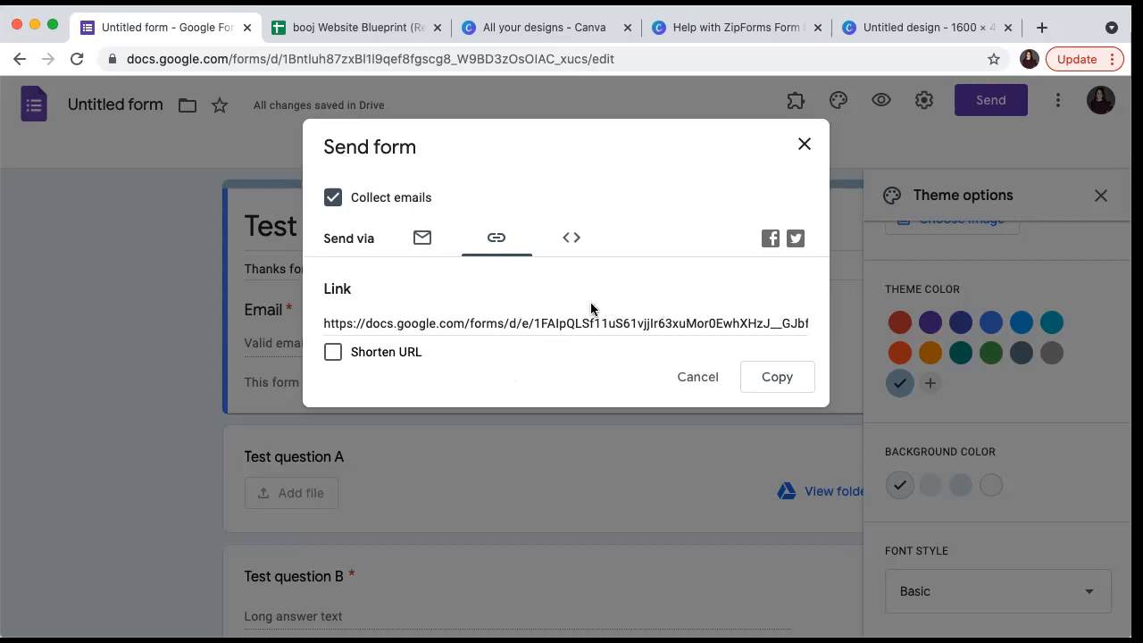
# - Toggle Shorten URL on and off to keep the full link, then choose email sending
pyautogui.click(335, 359)
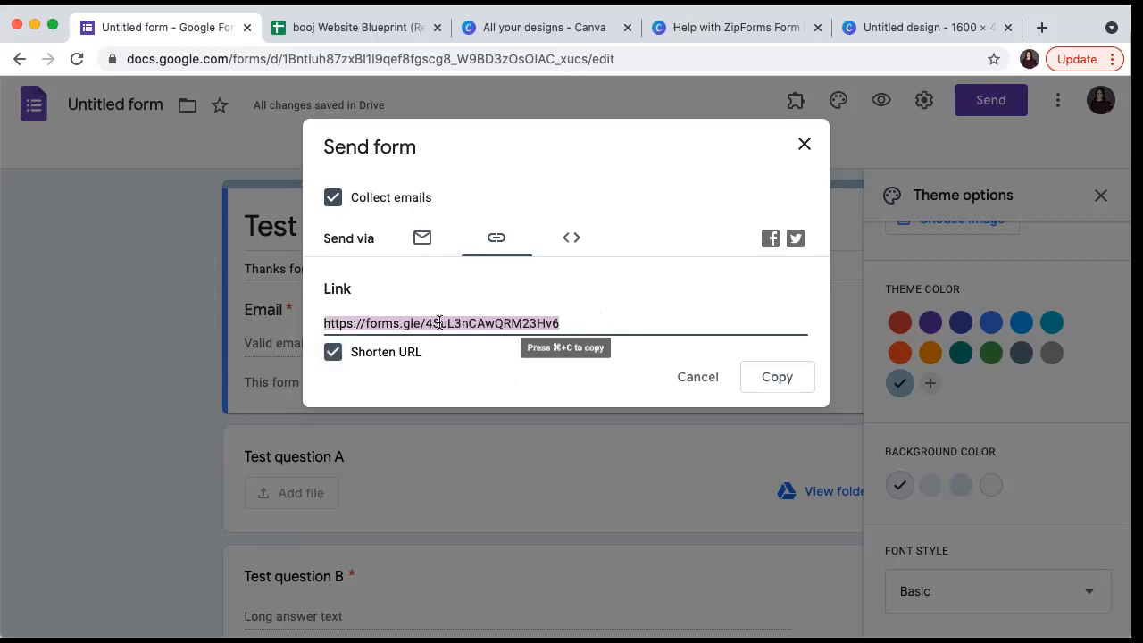
pyautogui.click(332, 360)
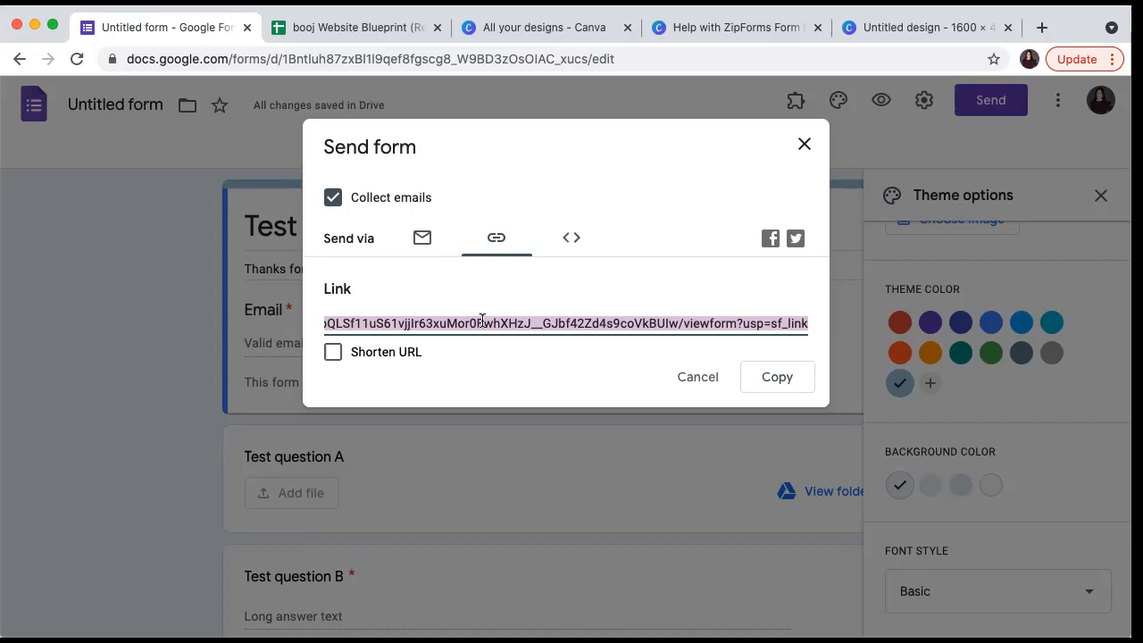
pyautogui.click(411, 241)
# - Address the invite to the suggested recipient contact and set the subject to 'Please fill out [recipient]'s form:'
pyautogui.click(379, 333)
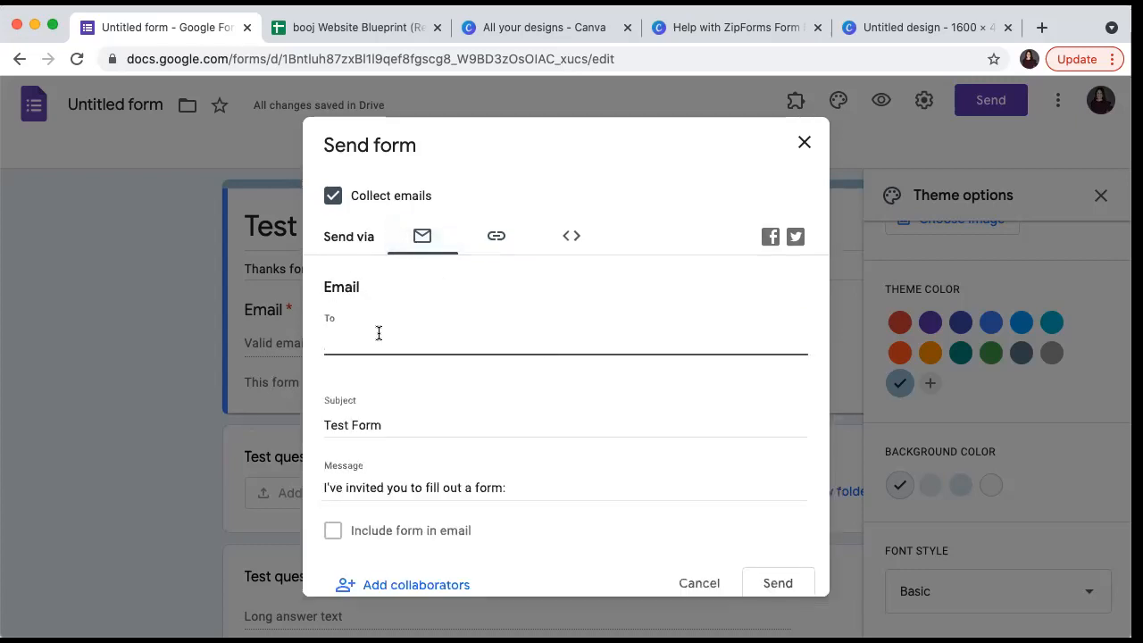
pyautogui.write('kristin')
pyautogui.click(386, 364)
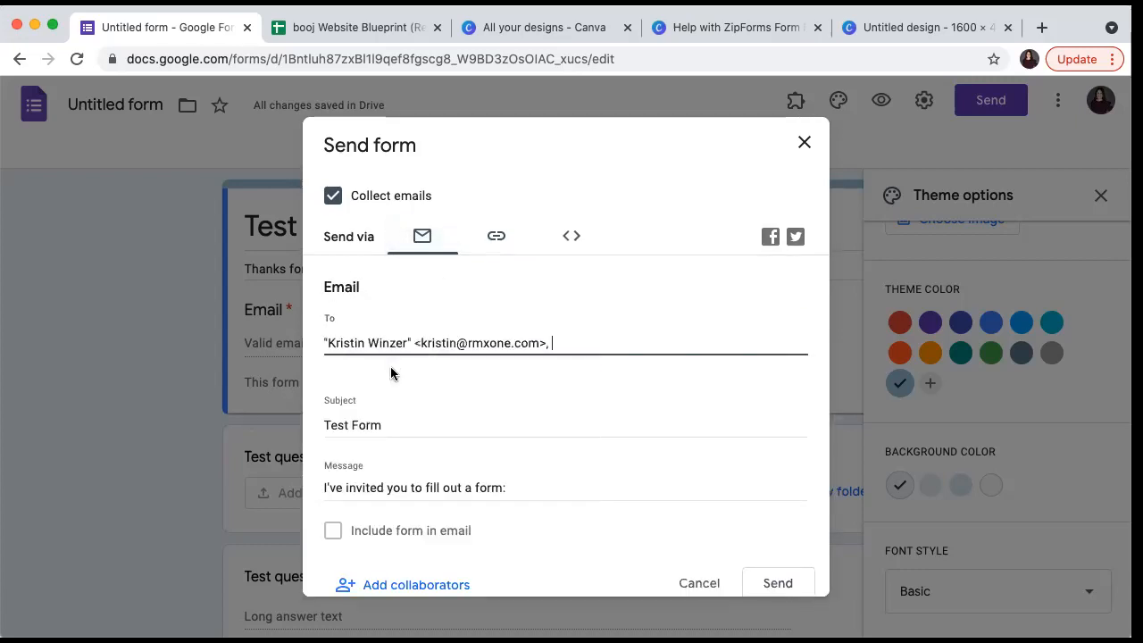
pyautogui.scroll(-1, 399, 411)
pyautogui.click(338, 404)
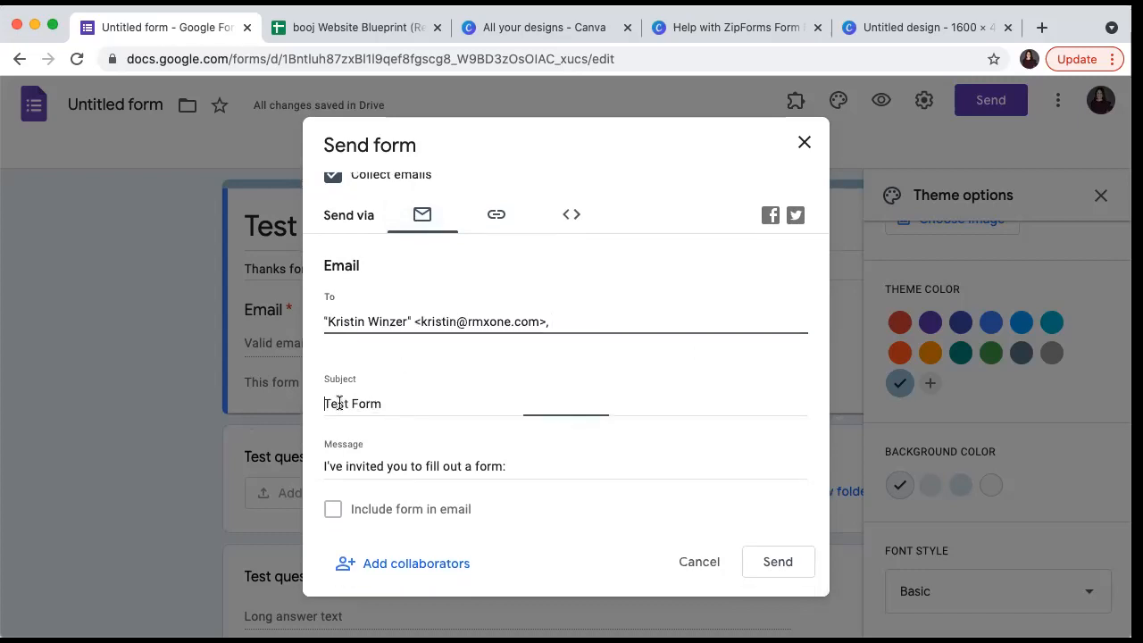
pyautogui.write('Please fi')
pyautogui.write('ll out my ')
pyautogui.write('form:')
pyautogui.doubleClick(415, 403)
pyautogui.write("kristin's")
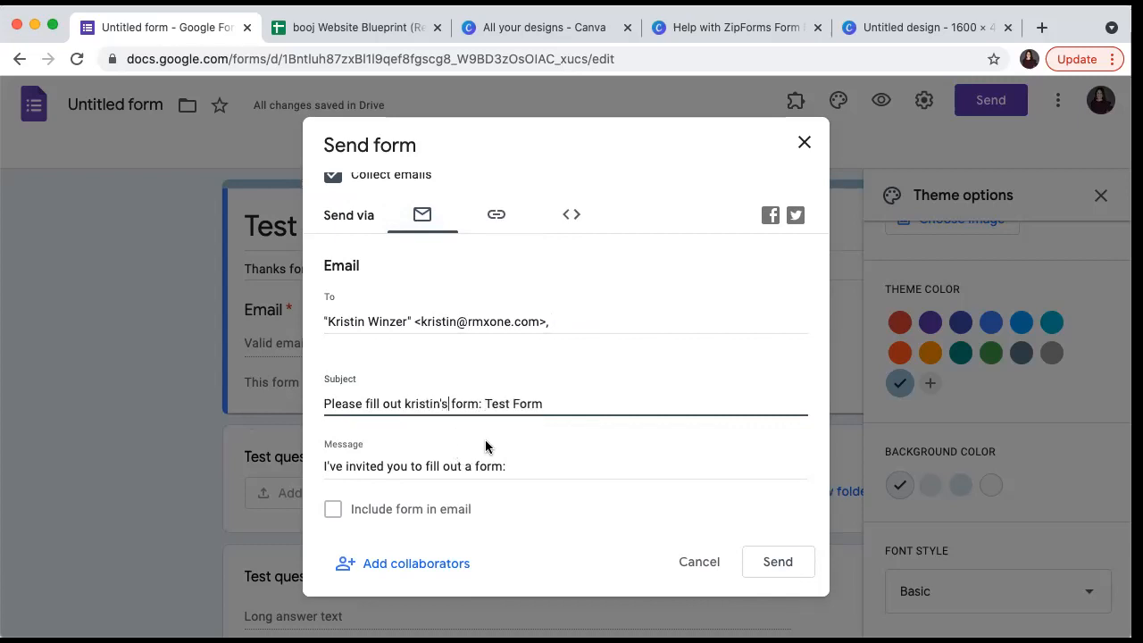
# - End the message with '. Please fill in all of these blanks.' signed with the sender's name
pyautogui.scroll(-1, 487, 447)
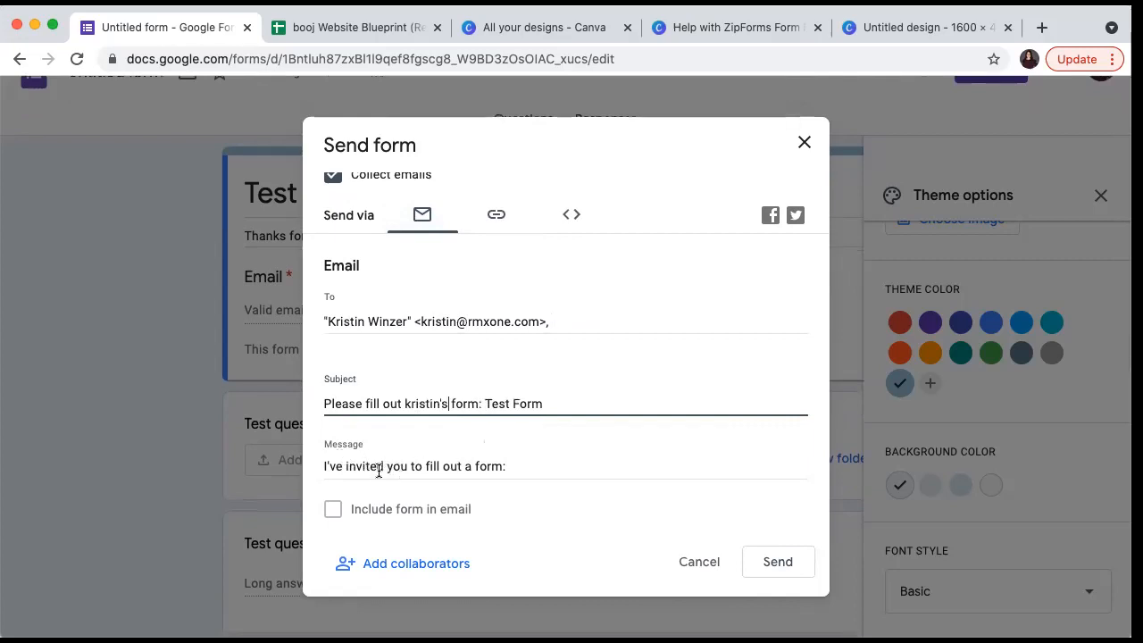
pyautogui.click(531, 460)
pyautogui.press('BackSpace')
pyautogui.write('. Pl')
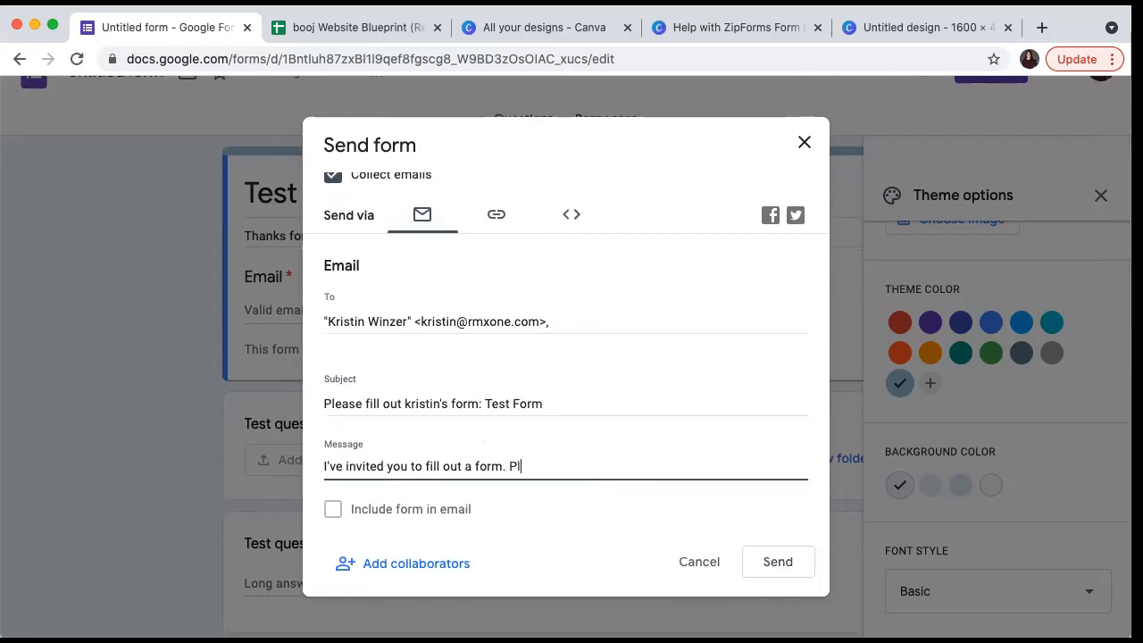
pyautogui.write('ease fill in all of th ese')
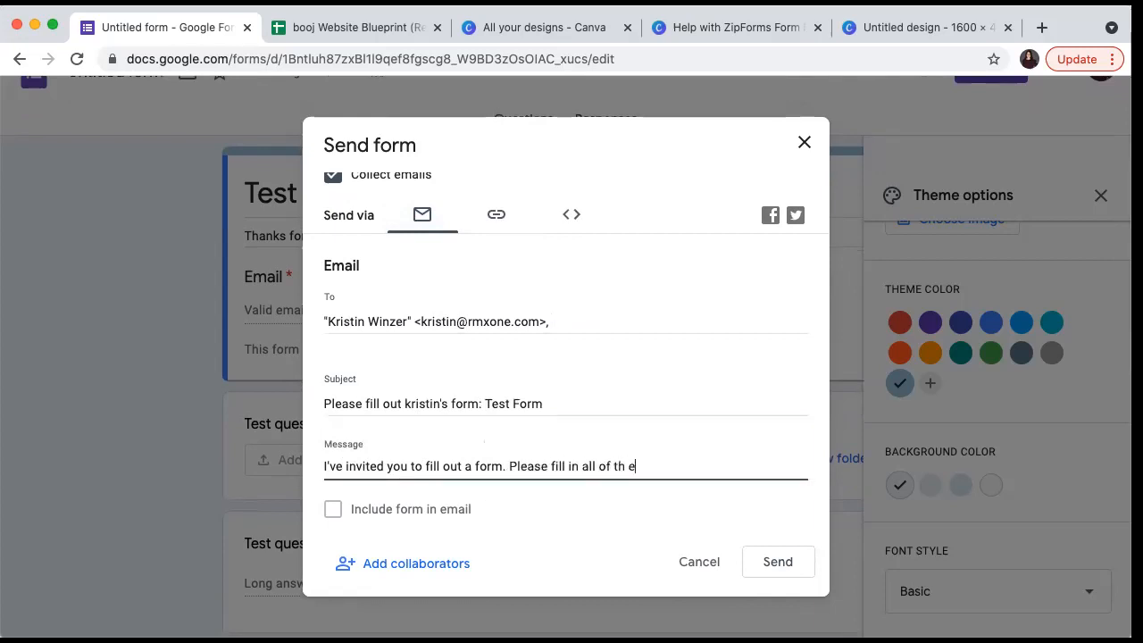
pyautogui.press('BackSpace')
pyautogui.press('BackSpace')
pyautogui.press('BackSpace')
pyautogui.press('BackSpace')
pyautogui.write('e blanks.  Kristin')
pyautogui.press('BackSpace')
pyautogui.press('BackSpace')
pyautogui.press('BackSpace')
pyautogui.press('BackSpace')
pyautogui.press('BackSpace')
pyautogui.press('BackSpace')
pyautogui.press('BackSpace')
pyautogui.write('- Kristin')
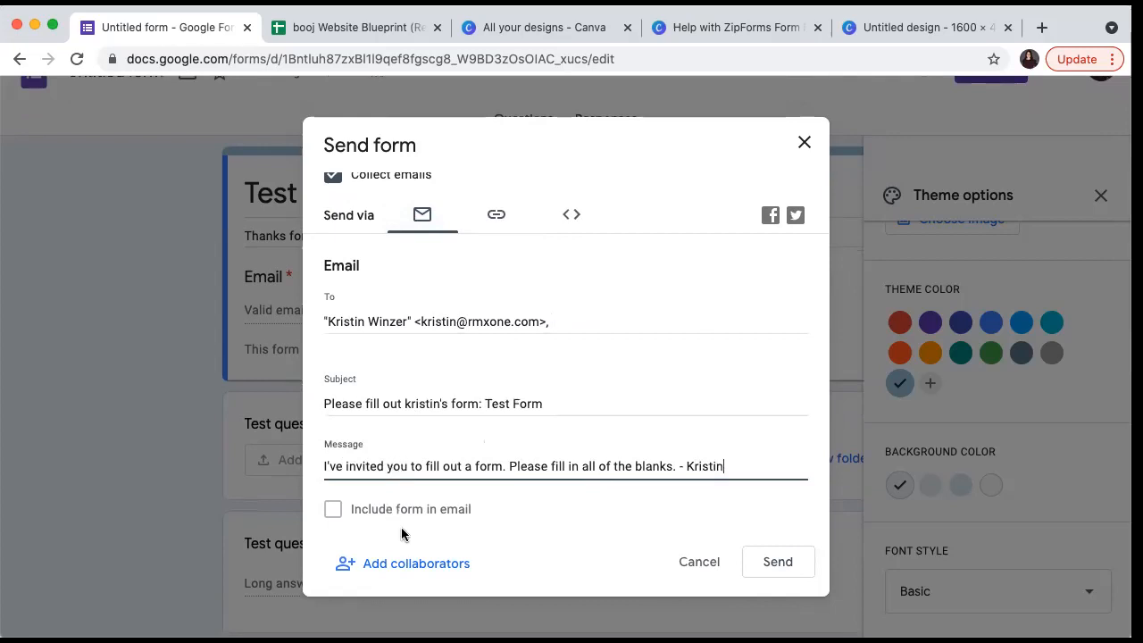
pyautogui.scroll(-2, 402, 534)
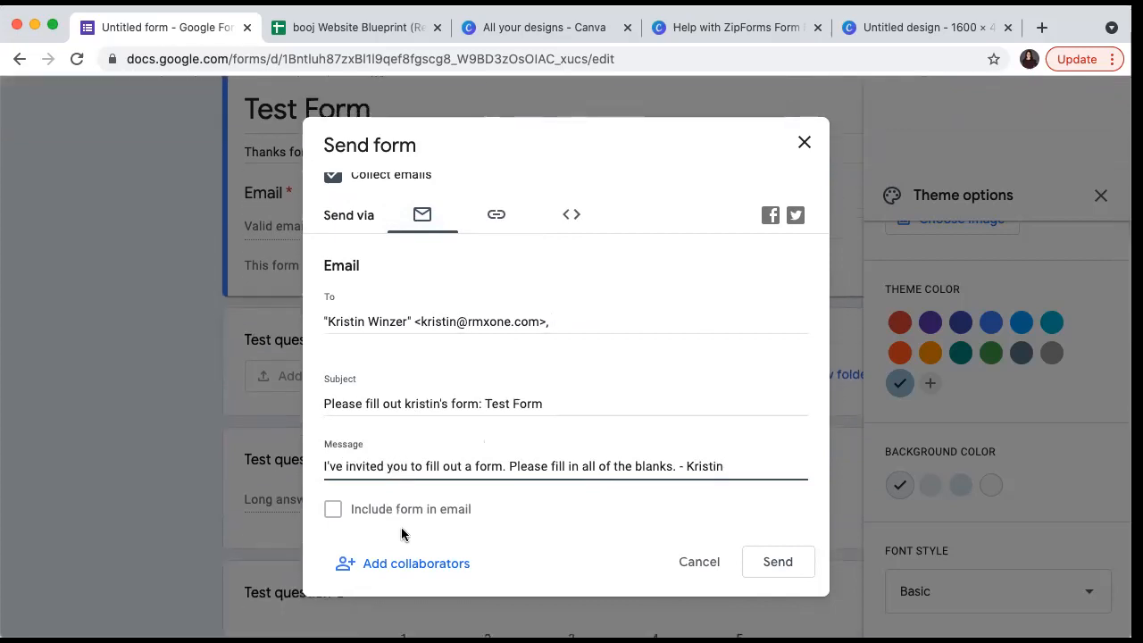
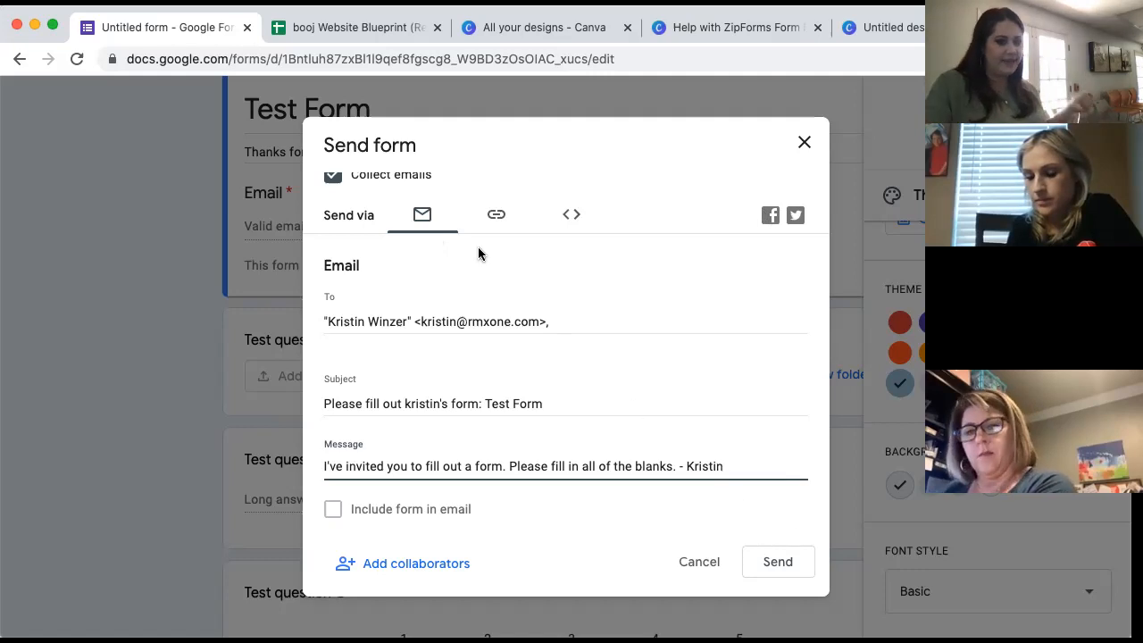
# - Switch the Test Form's Send form dialog to its shareable link
pyautogui.click(499, 214)
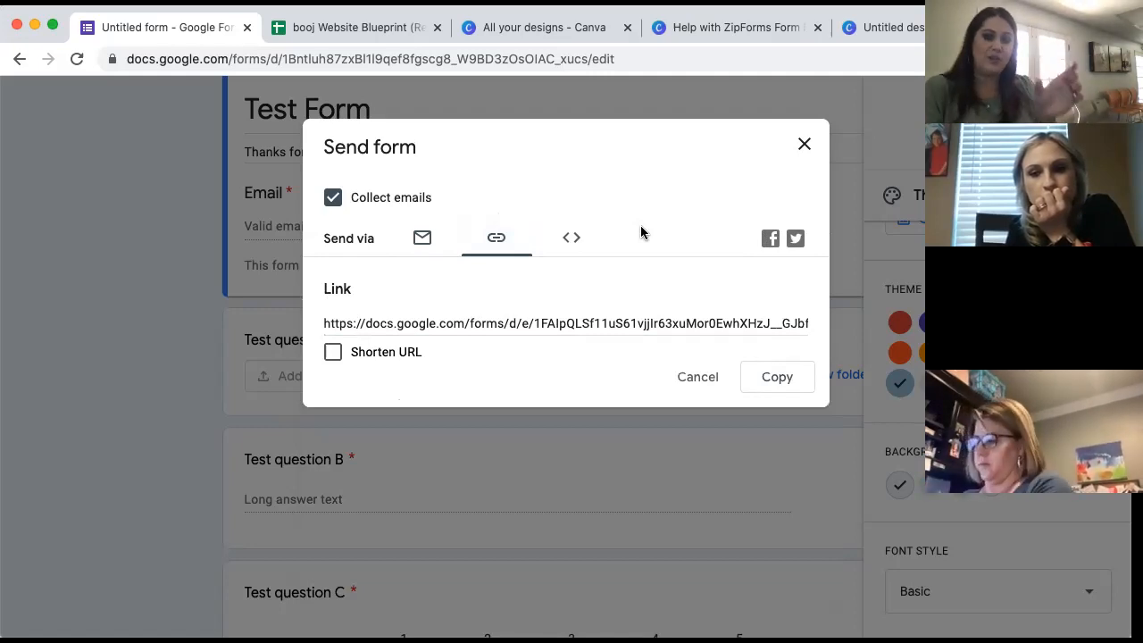
# - Select the Test Form's full link and toggle the Shorten URL option
pyautogui.click(573, 329)
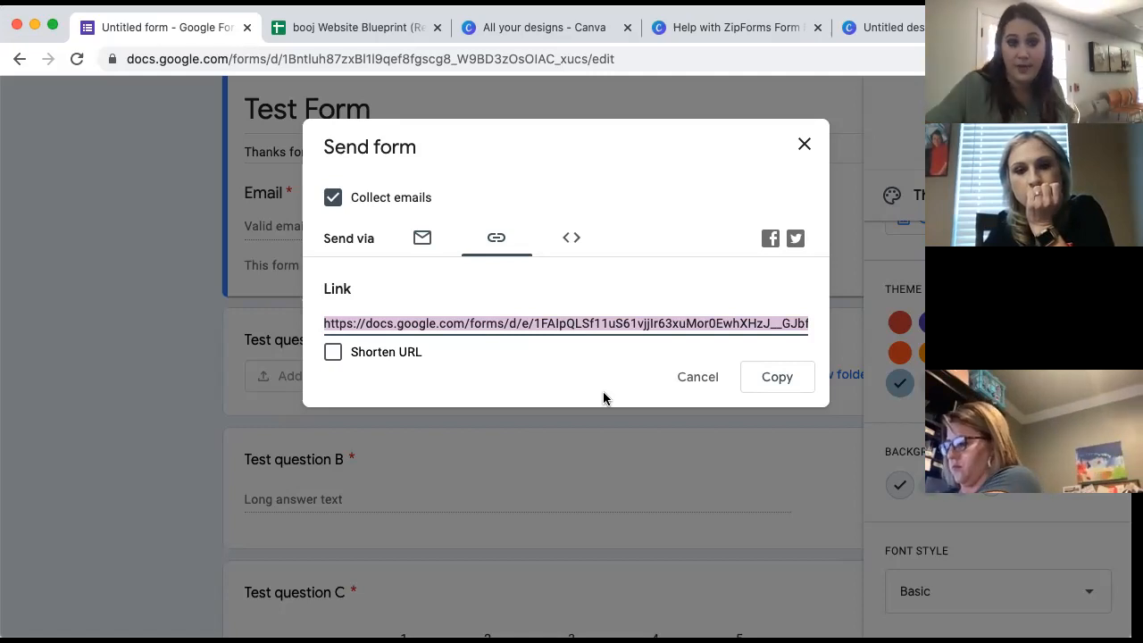
pyautogui.click(333, 356)
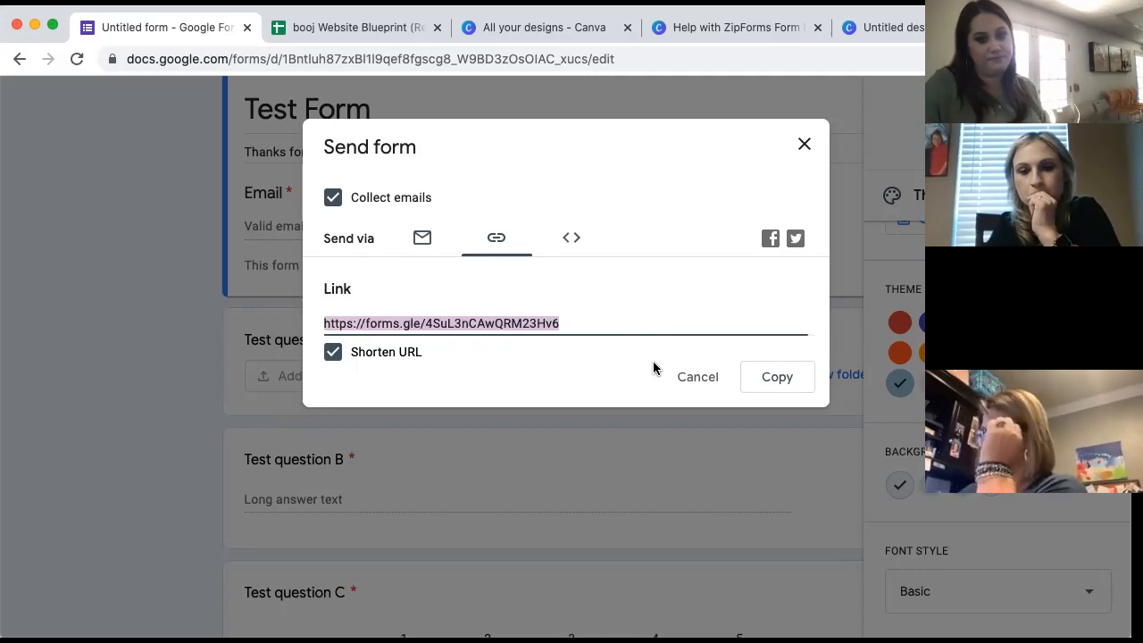
# - Check the Embed HTML option, which reports File Upload questions prevent embedding
pyautogui.click(572, 239)
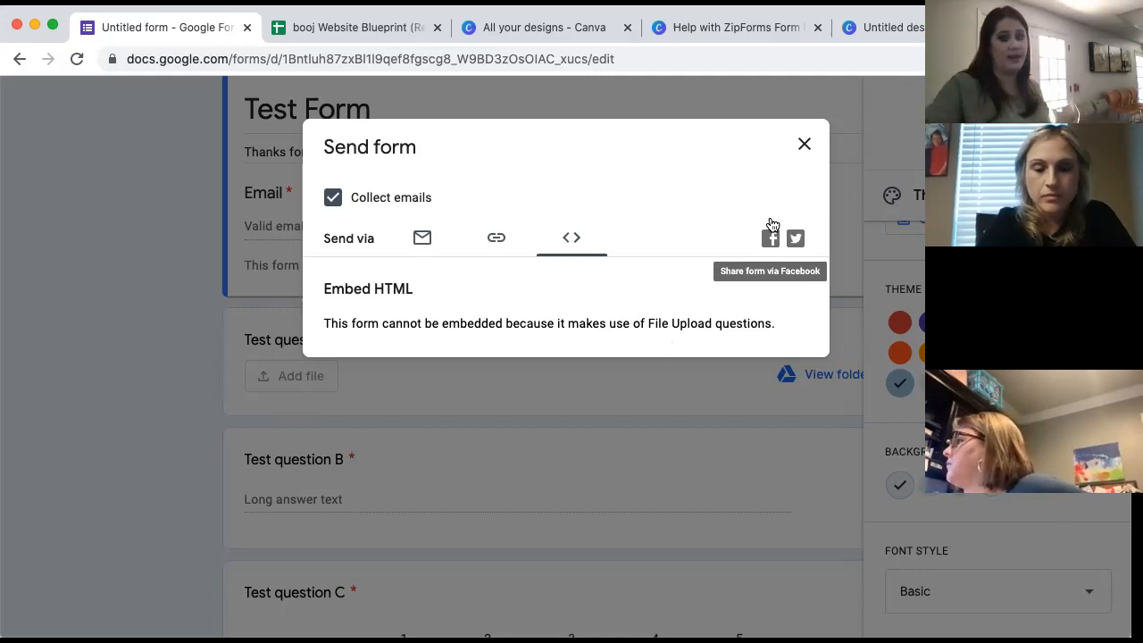
# - Close the Send form dialog to get back to the Test Form editor
pyautogui.click(801, 146)
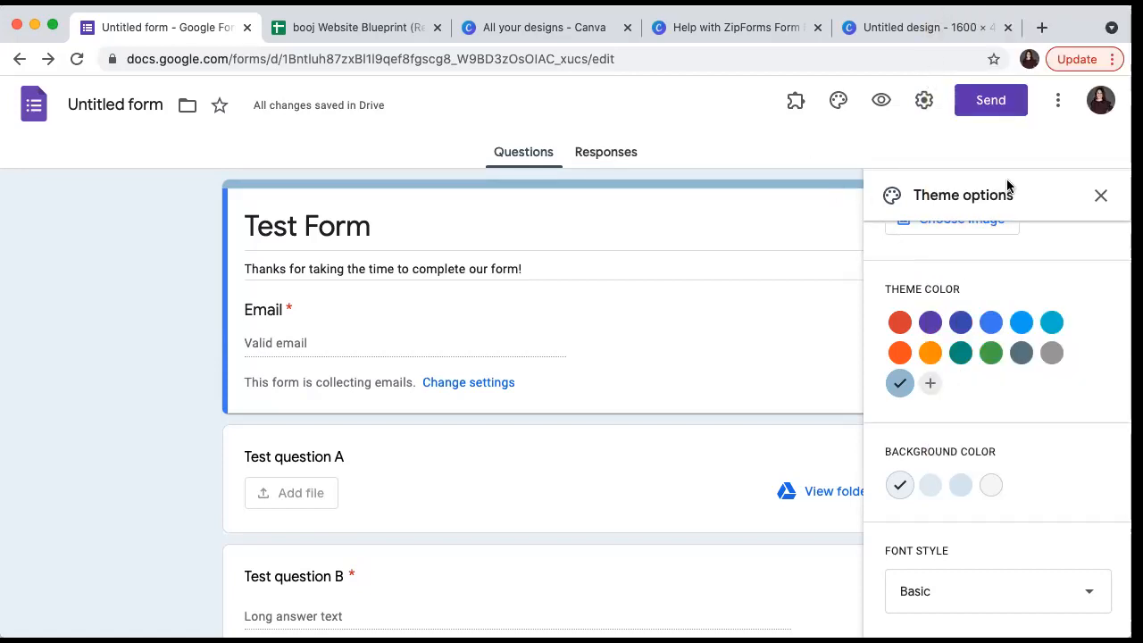
# - Close the Theme options panel and set the form title to Test Form
pyautogui.click(1101, 195)
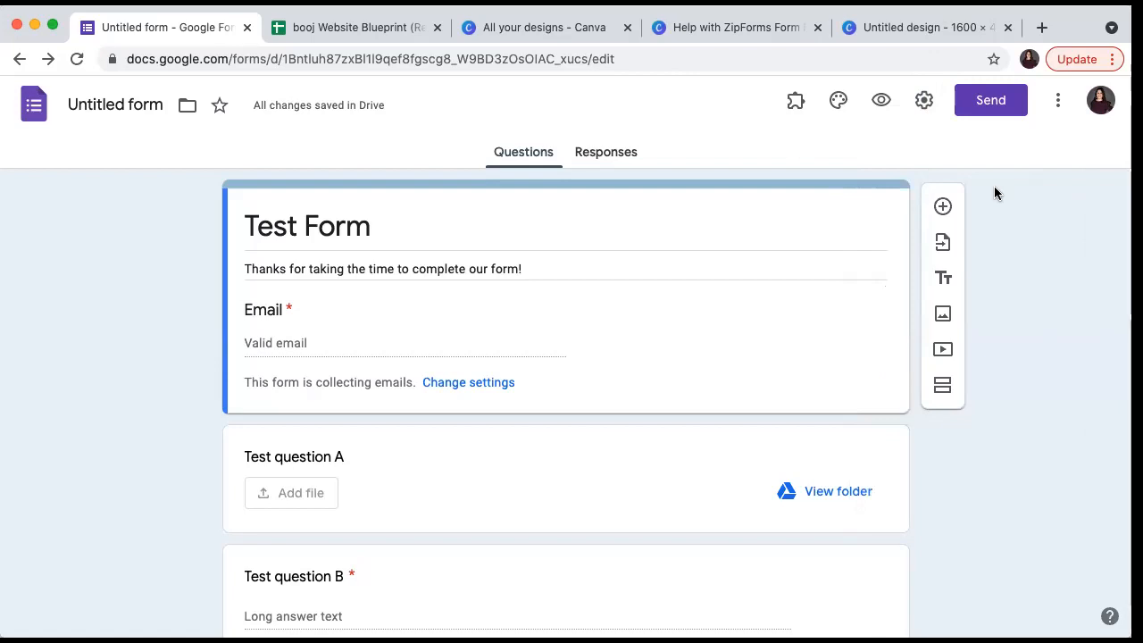
pyautogui.click(144, 109)
pyautogui.click(190, 282)
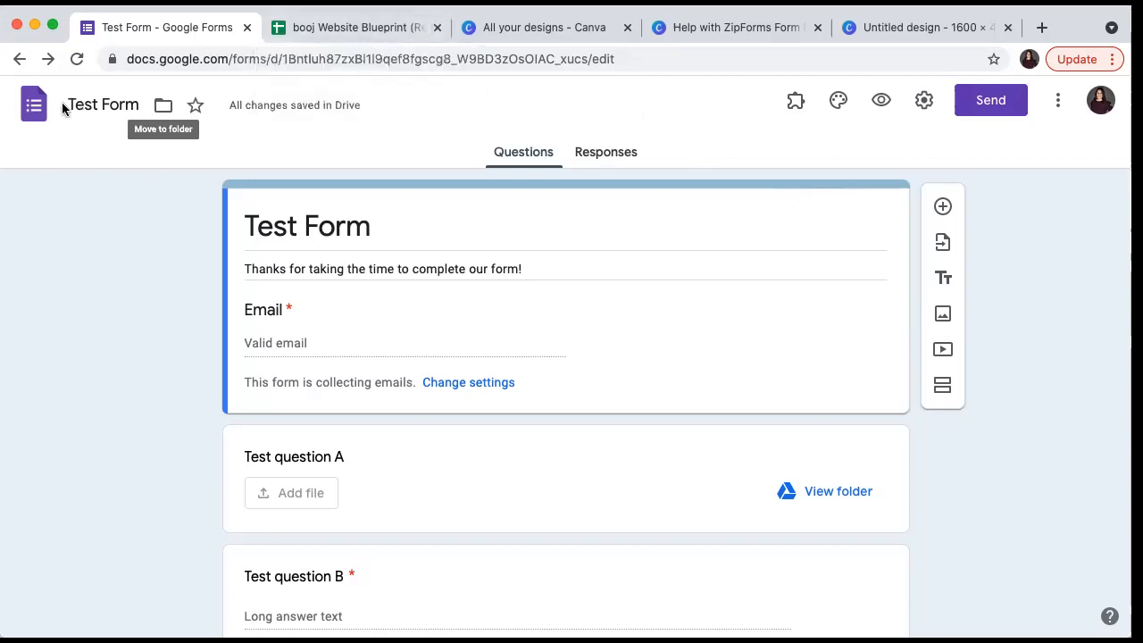
# - From the Forms home Recent forms list, open the booj Website Builder Form
pyautogui.click(34, 110)
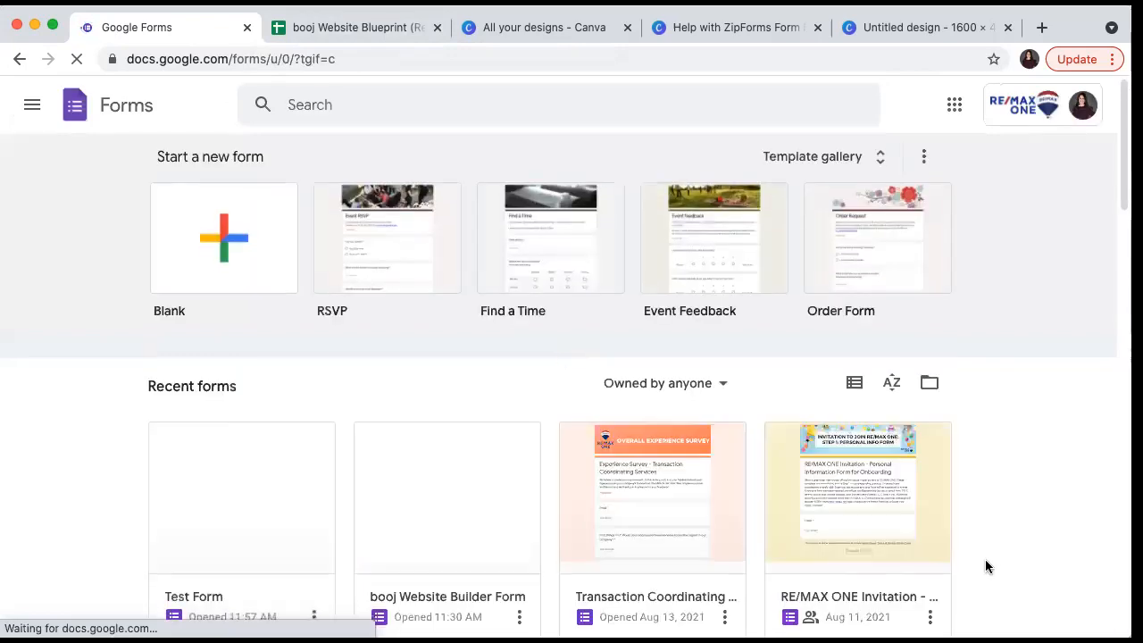
pyautogui.scroll(-5, 986, 561)
pyautogui.scroll(3, 985, 559)
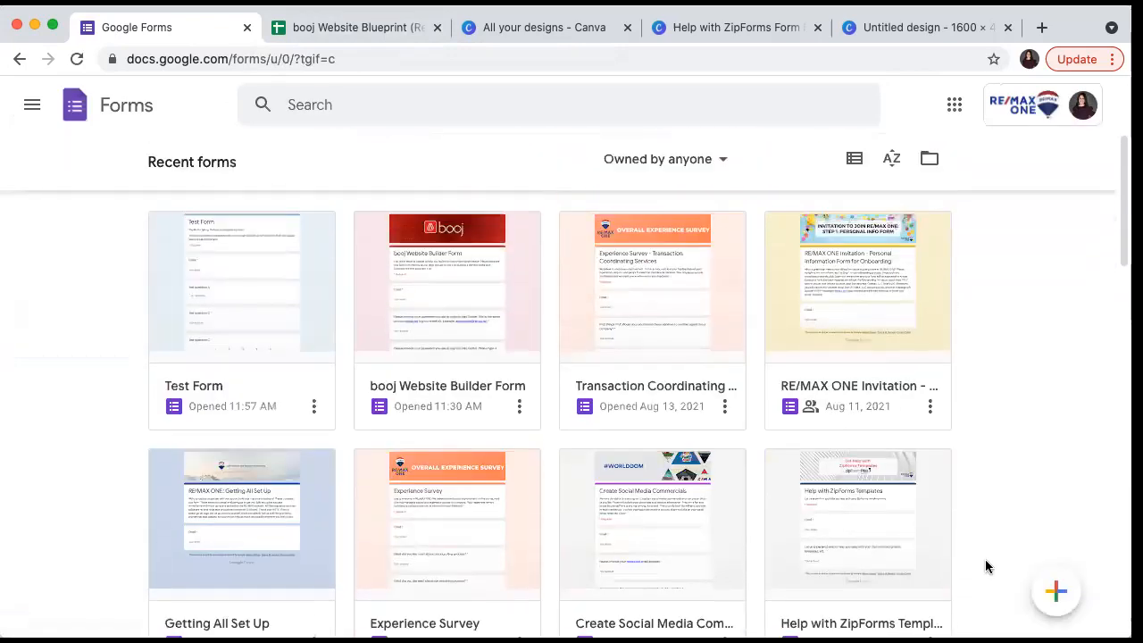
pyautogui.scroll(-1, 985, 559)
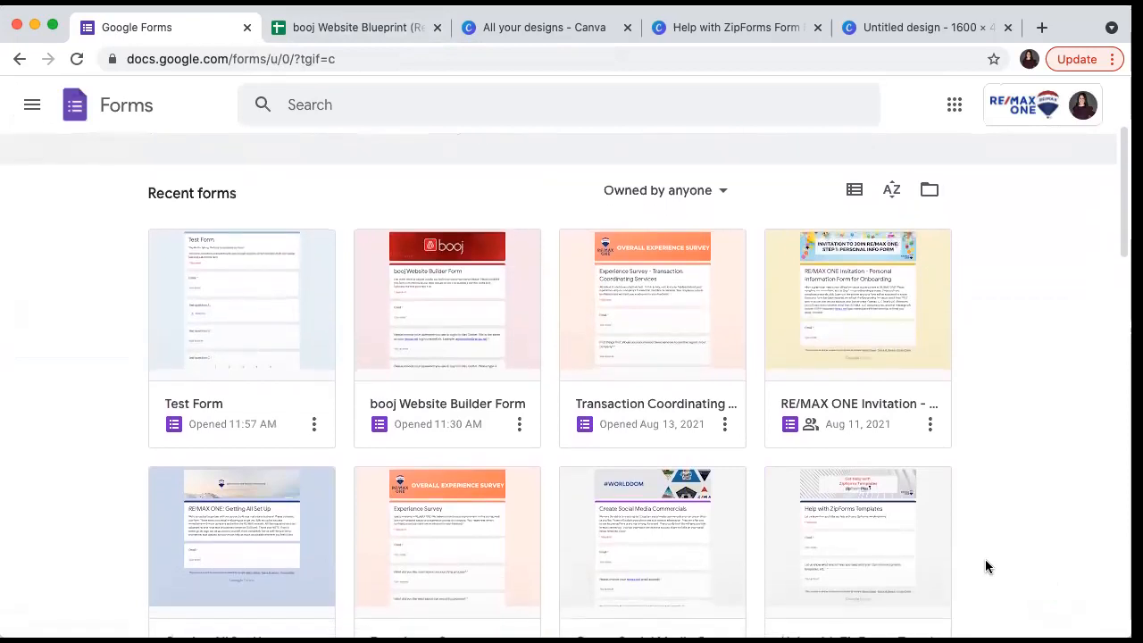
pyautogui.click(315, 434)
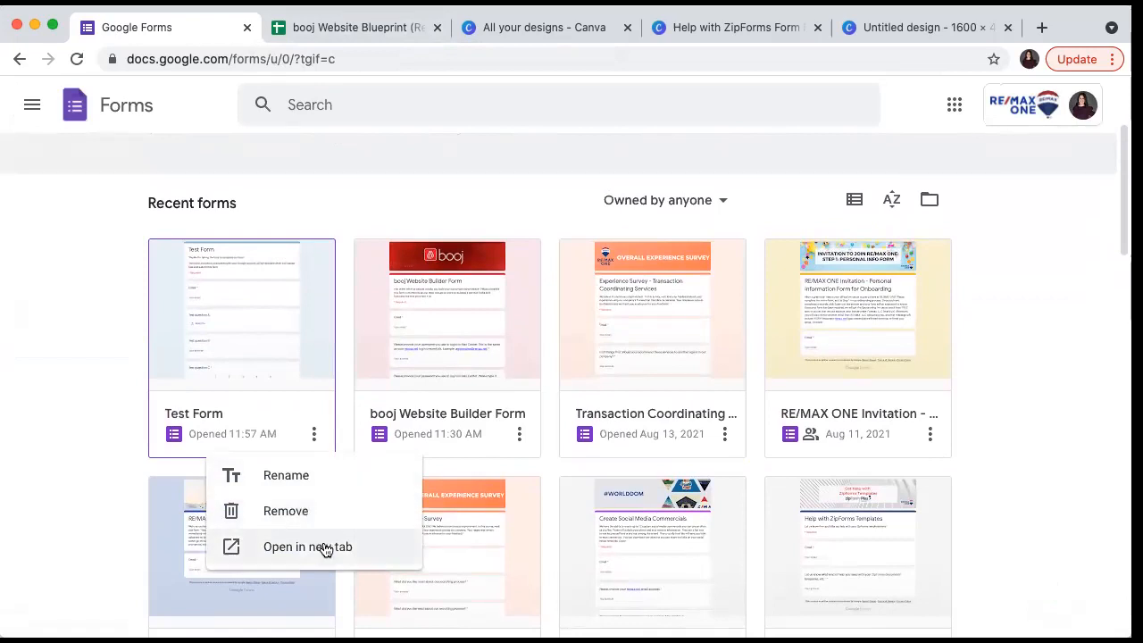
pyautogui.click(40, 341)
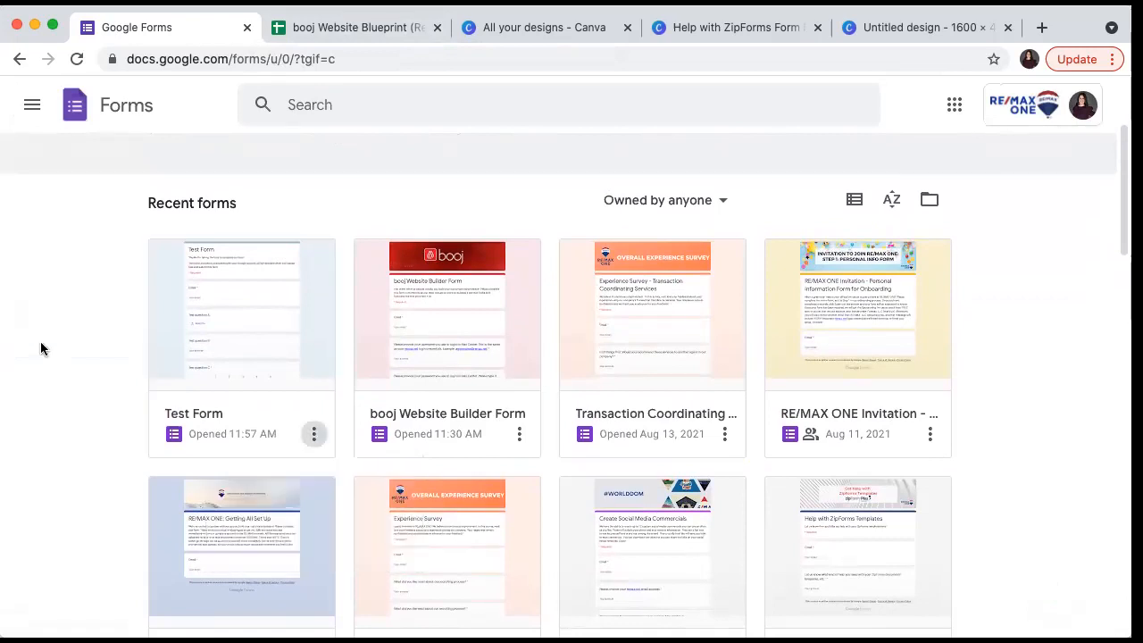
pyautogui.click(482, 310)
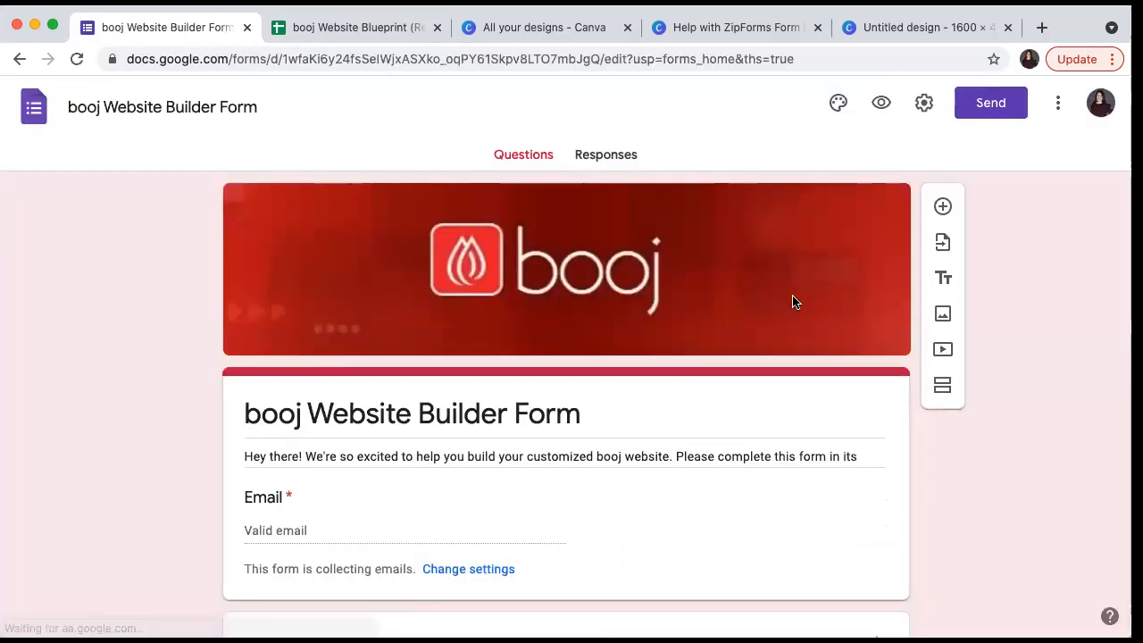
# - Choose Add collaborators from the booj form's More menu
pyautogui.click(1058, 103)
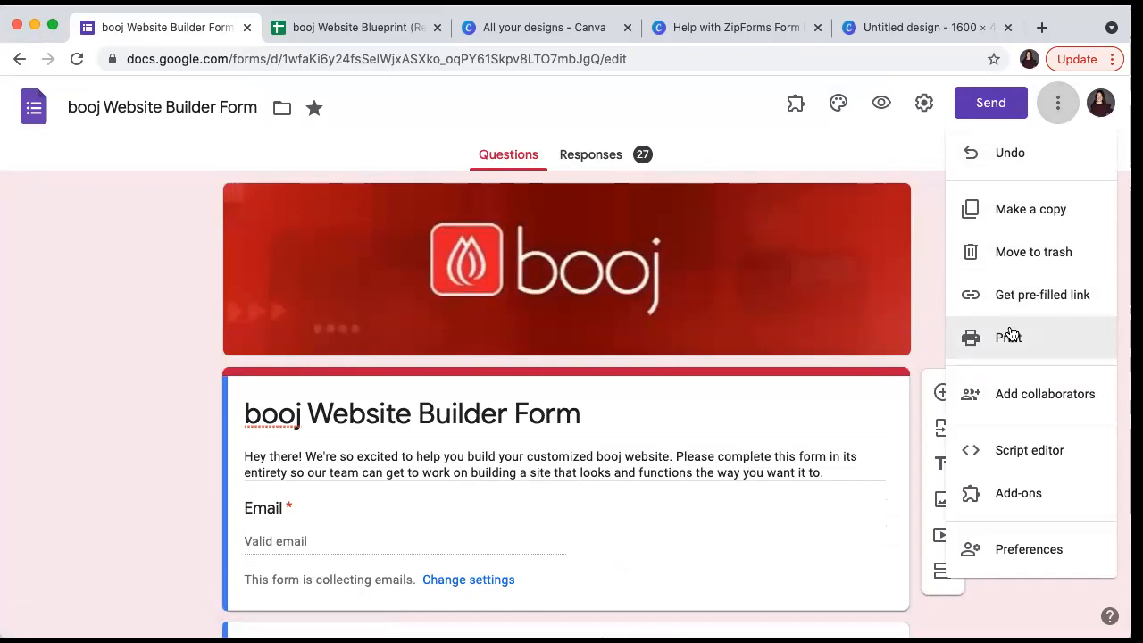
pyautogui.click(1003, 405)
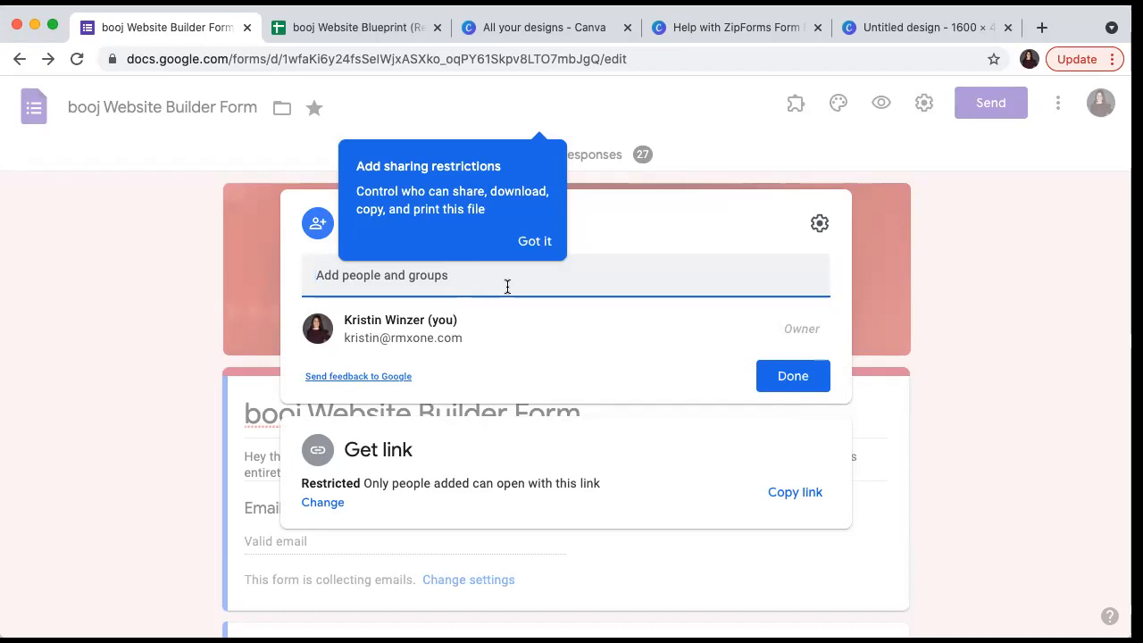
# - Dismiss the booj form's sharing dialog
pyautogui.click(961, 257)
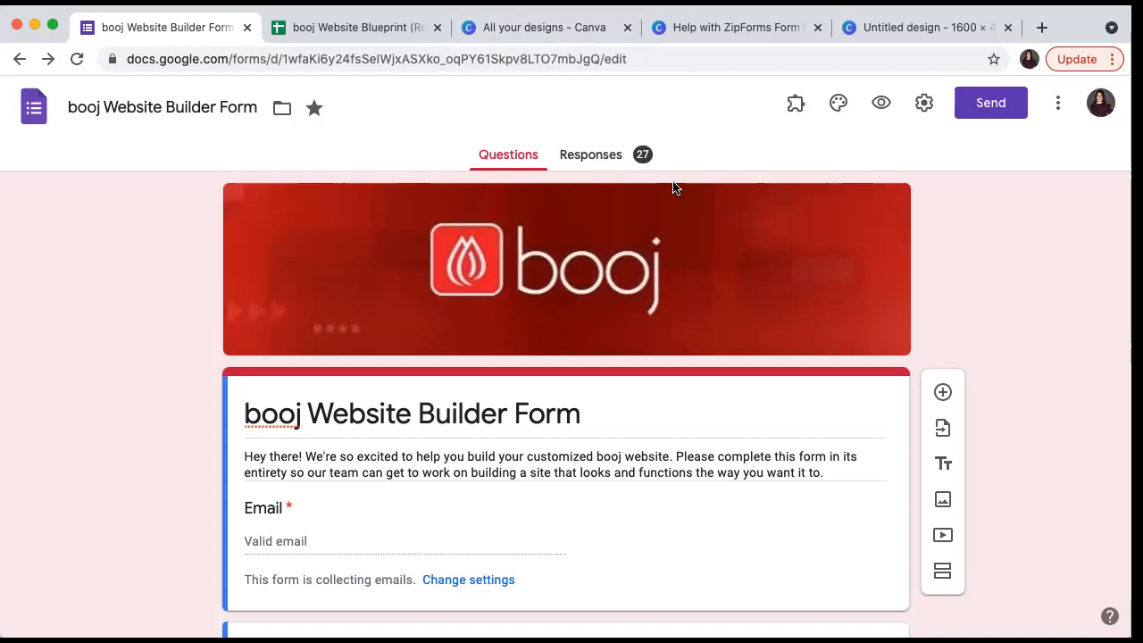
# - View the booj Website Builder Form's 27 responses
pyautogui.click(1057, 104)
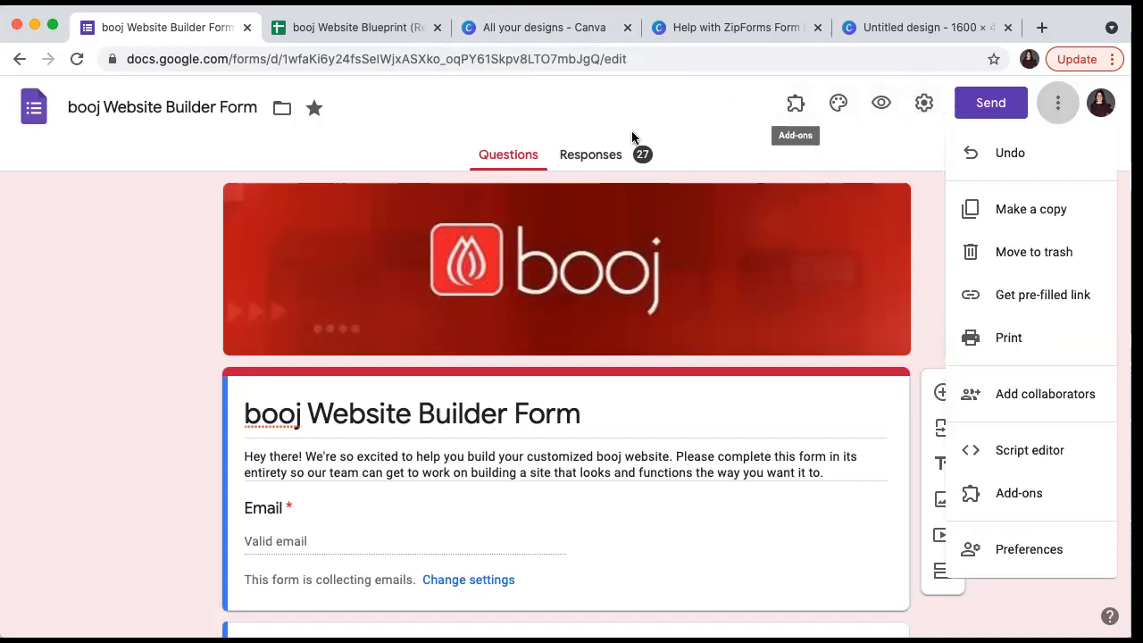
pyautogui.click(604, 158)
pyautogui.click(604, 159)
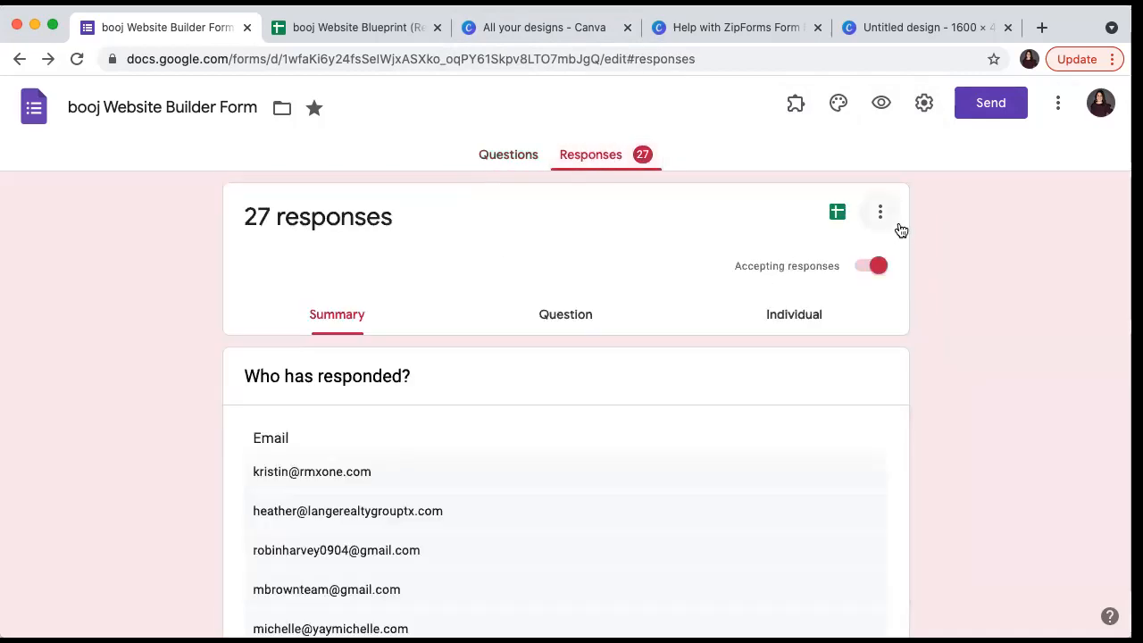
# - Check the Embed HTML option in Send, close it, and return to Forms home
pyautogui.click(1006, 103)
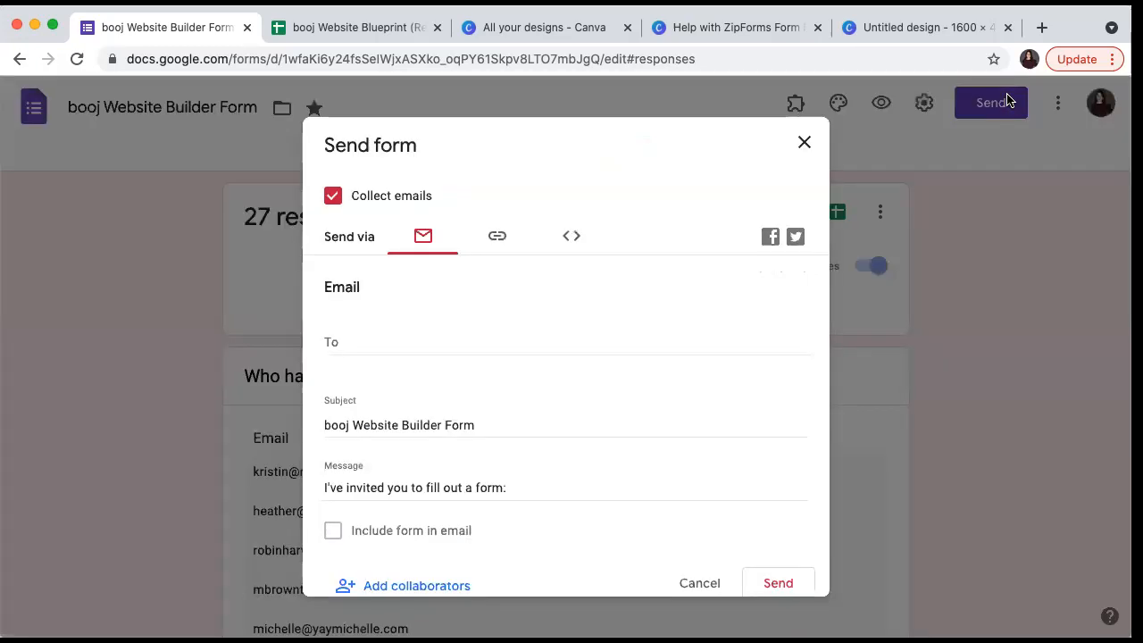
pyautogui.click(572, 237)
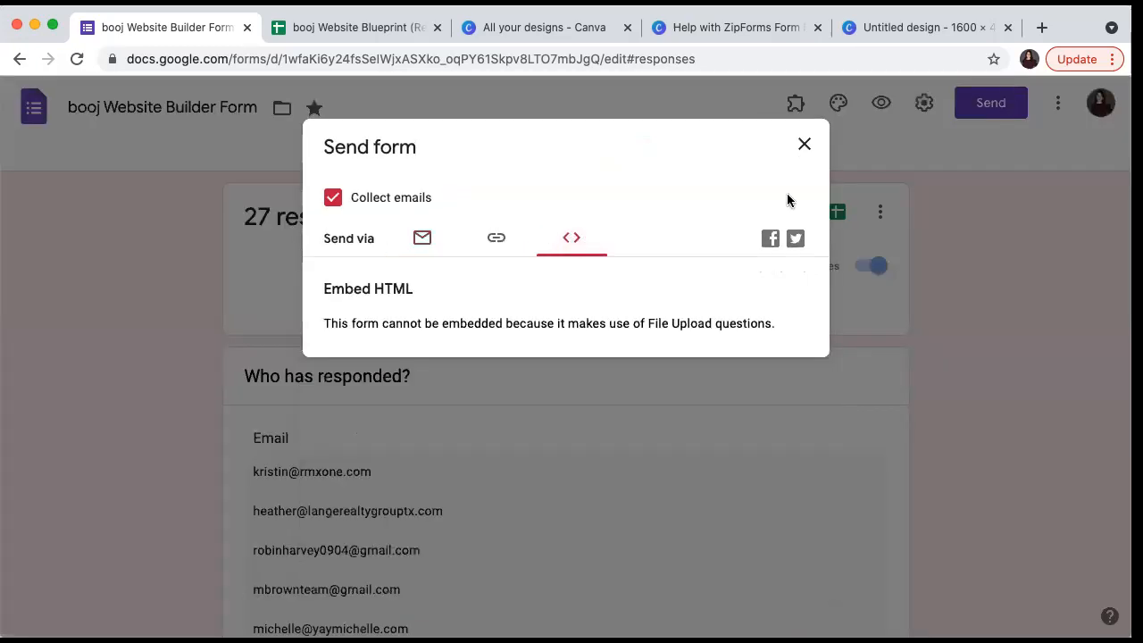
pyautogui.click(805, 146)
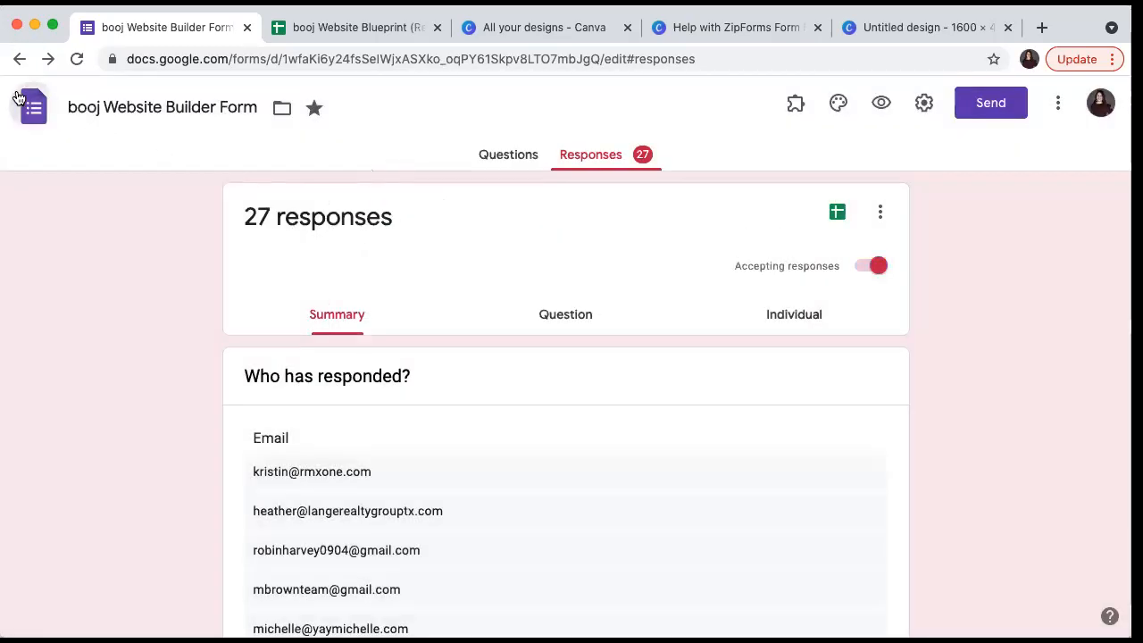
pyautogui.click(31, 103)
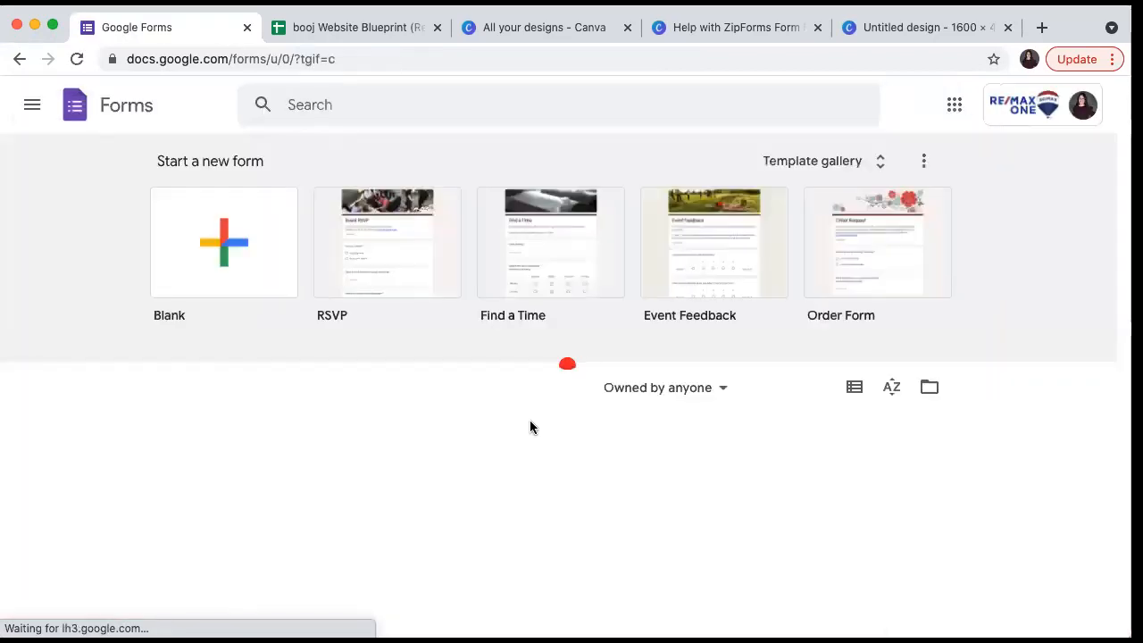
# - Look through the Create Social Media Commercials form, then go back to the Forms home page
pyautogui.scroll(-4, 531, 428)
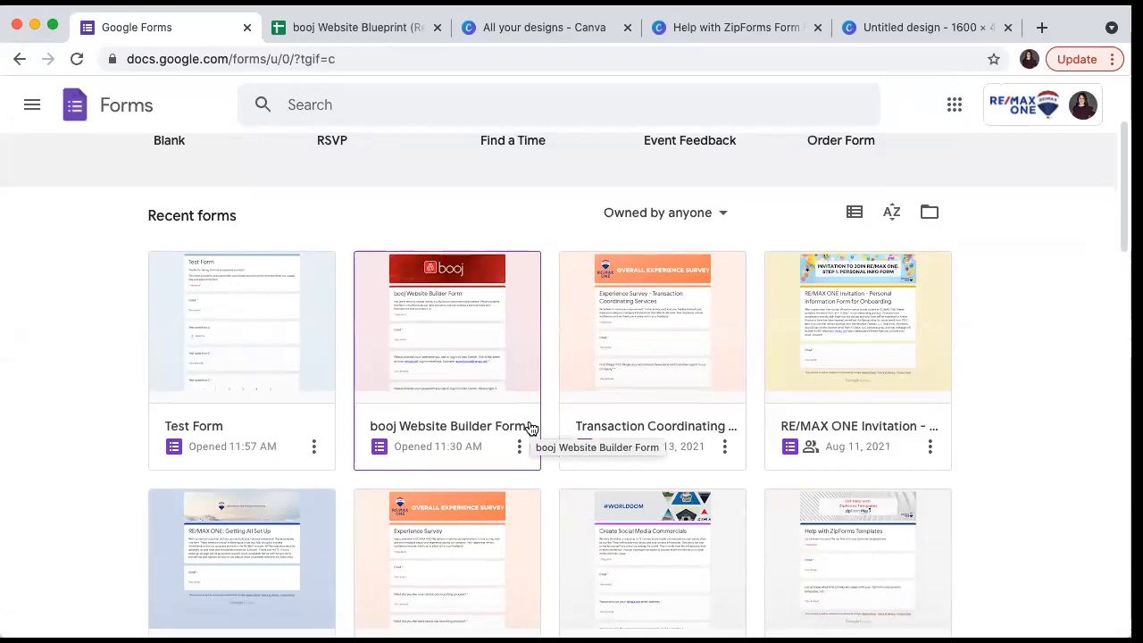
pyautogui.scroll(-2, 994, 439)
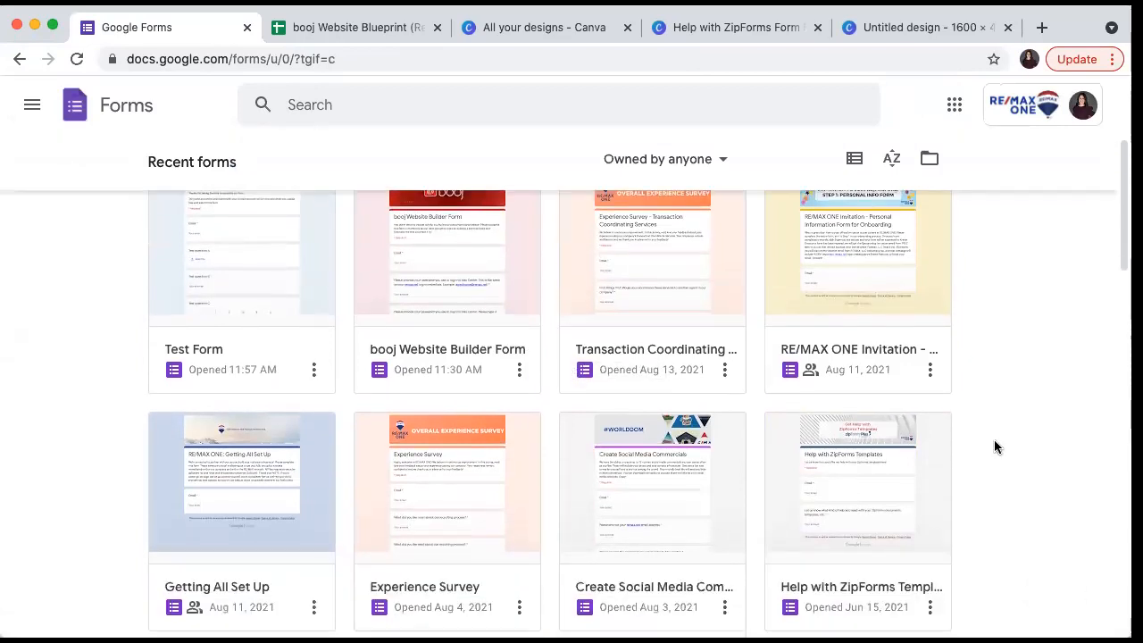
pyautogui.scroll(-2, 997, 446)
pyautogui.scroll(-1, 994, 440)
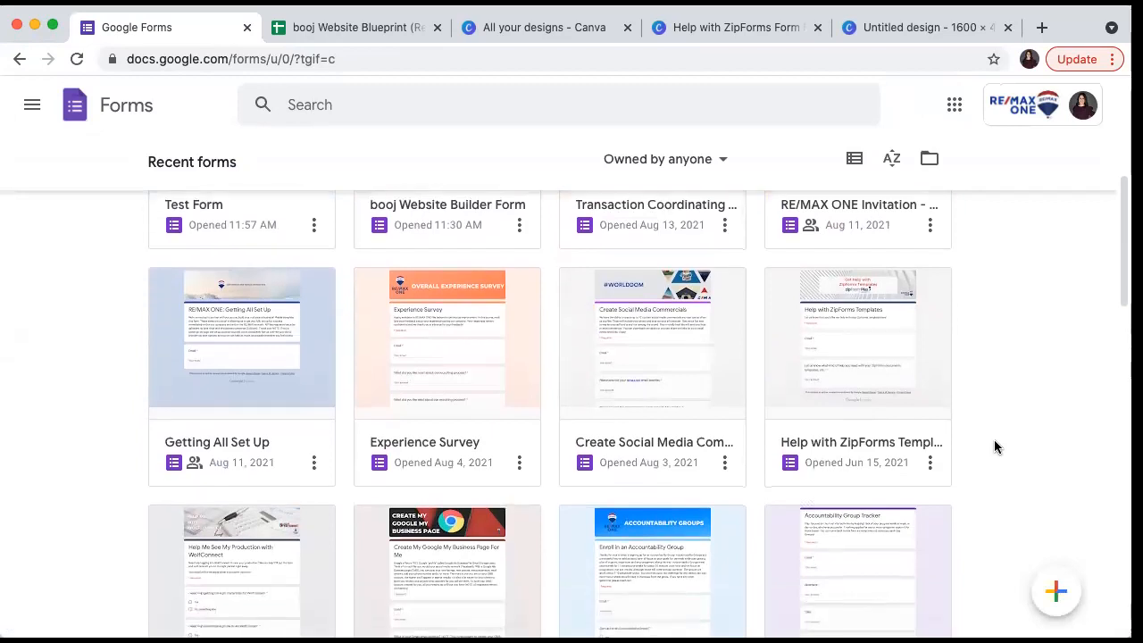
pyautogui.scroll(-1, 965, 411)
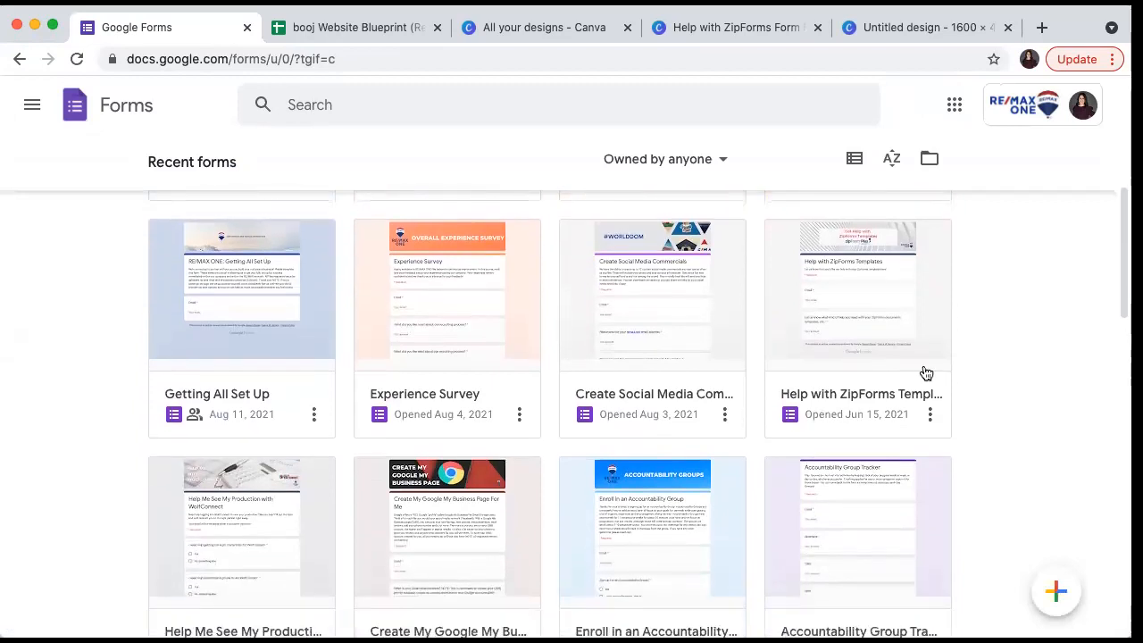
pyautogui.click(674, 293)
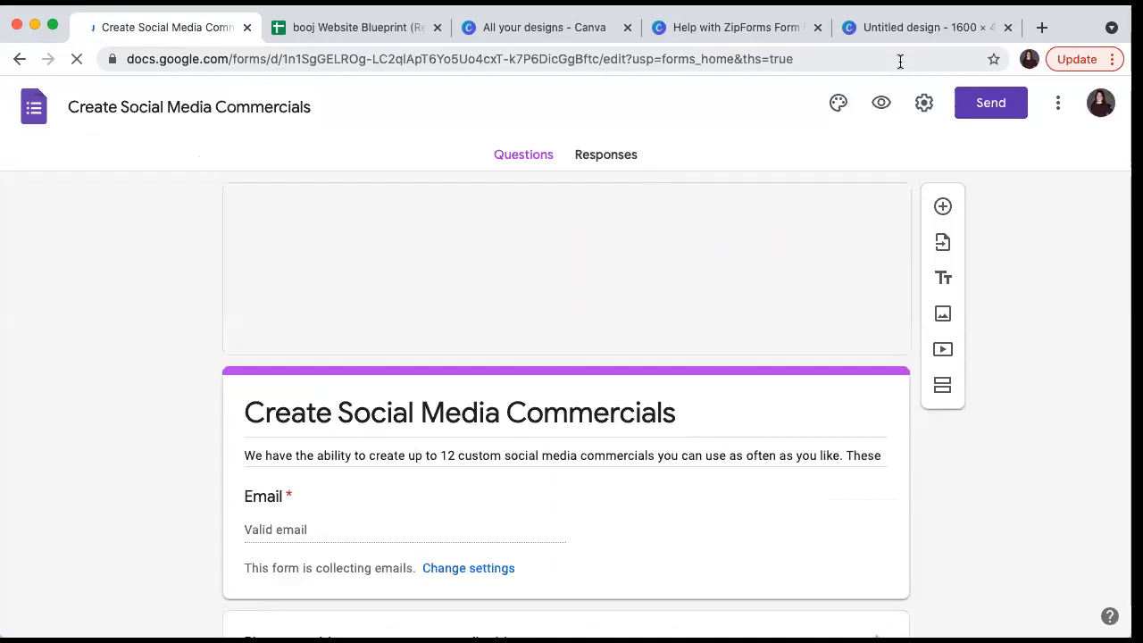
pyautogui.scroll(-5, 736, 208)
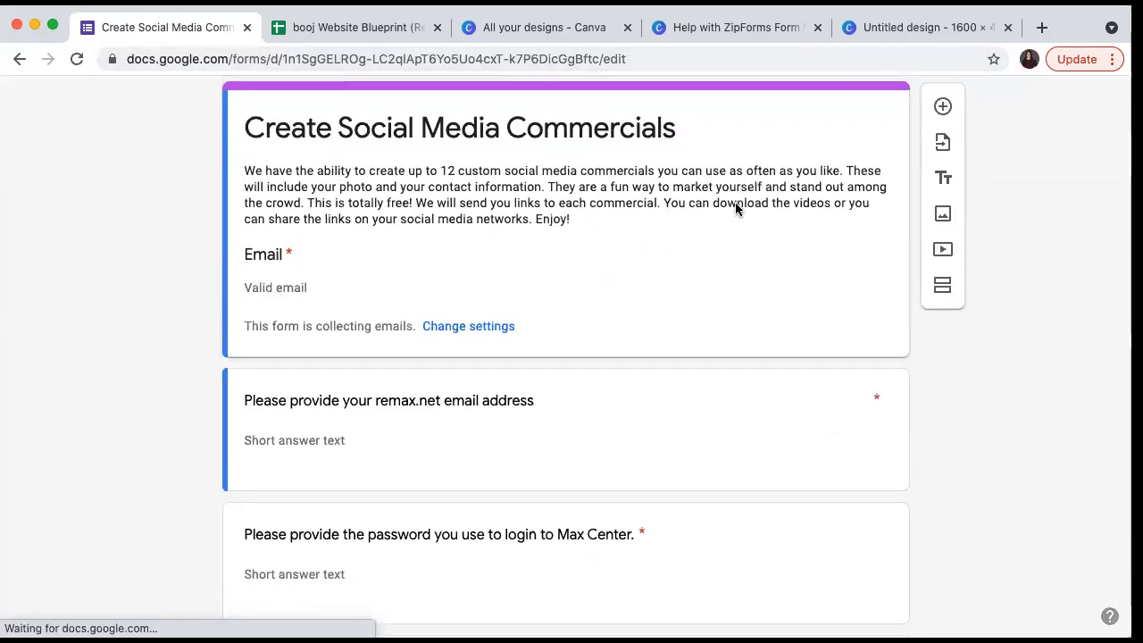
pyautogui.scroll(-10, 735, 205)
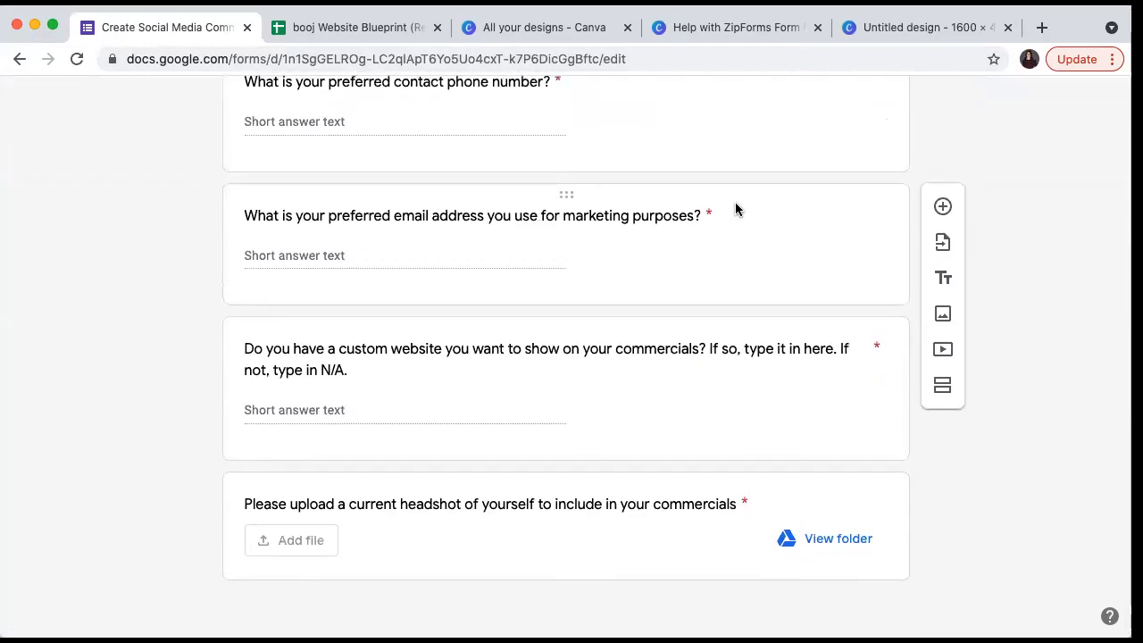
pyautogui.click(20, 59)
pyautogui.click(20, 59)
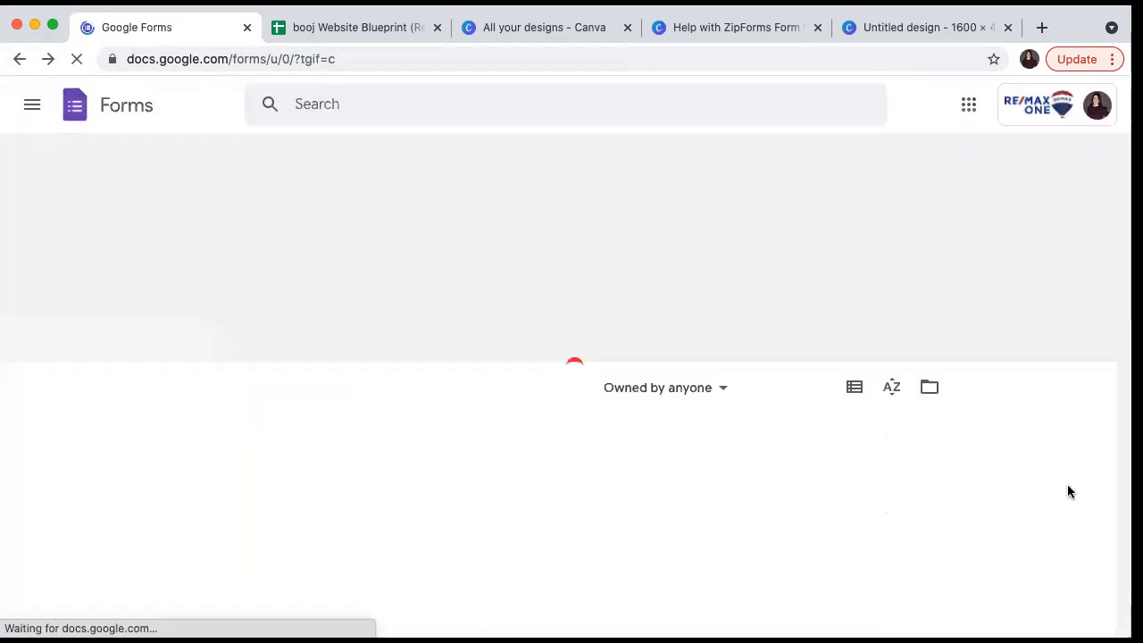
# - Open the Transaction Coordinating Services Survey and show its 700×520 px embed HTML code
pyautogui.scroll(-3, 982, 475)
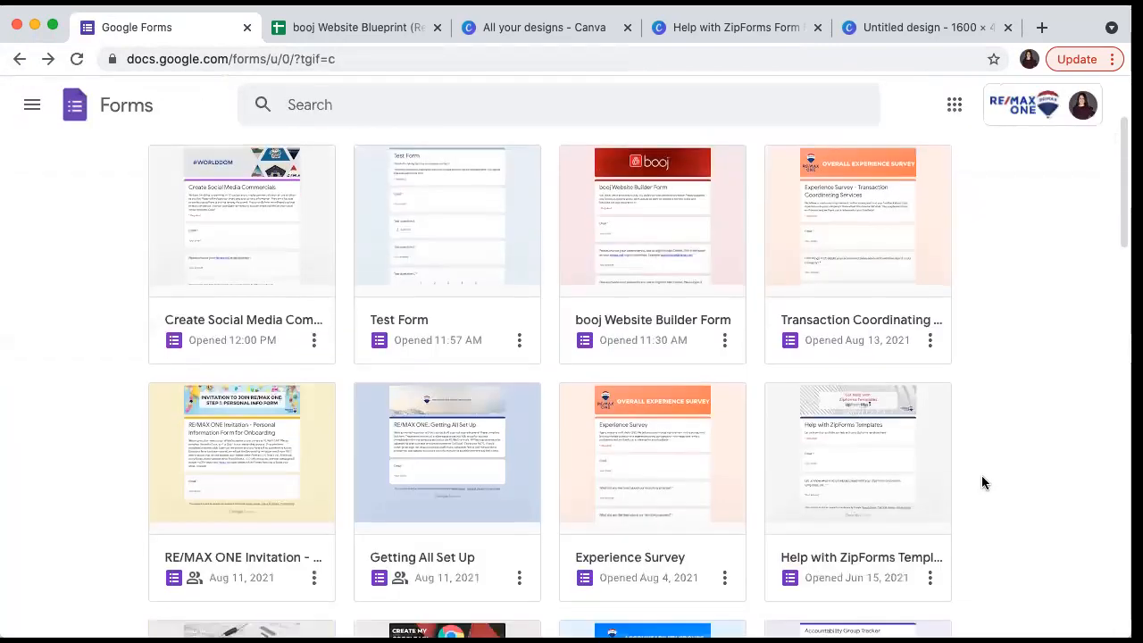
pyautogui.click(858, 264)
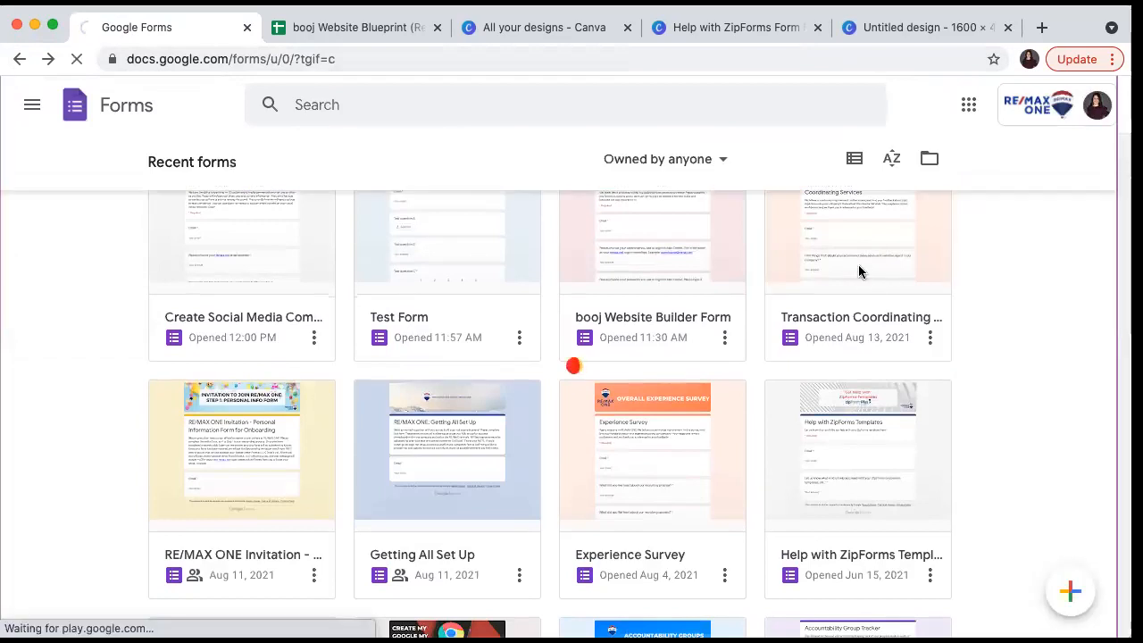
pyautogui.scroll(-8, 858, 264)
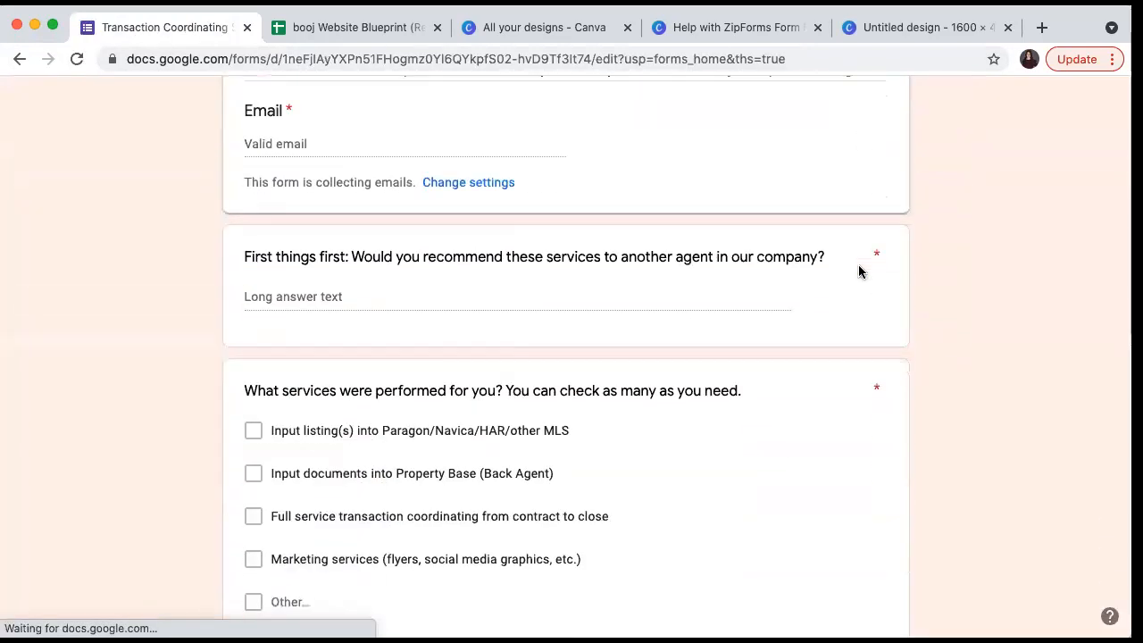
pyautogui.scroll(-6, 858, 271)
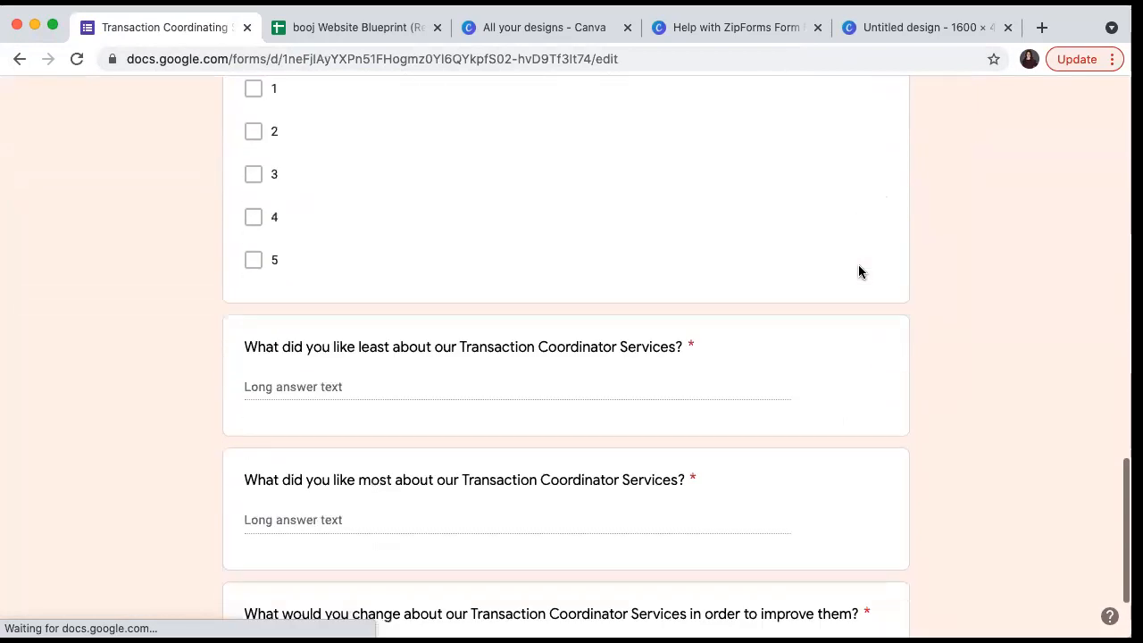
pyautogui.scroll(14, 859, 268)
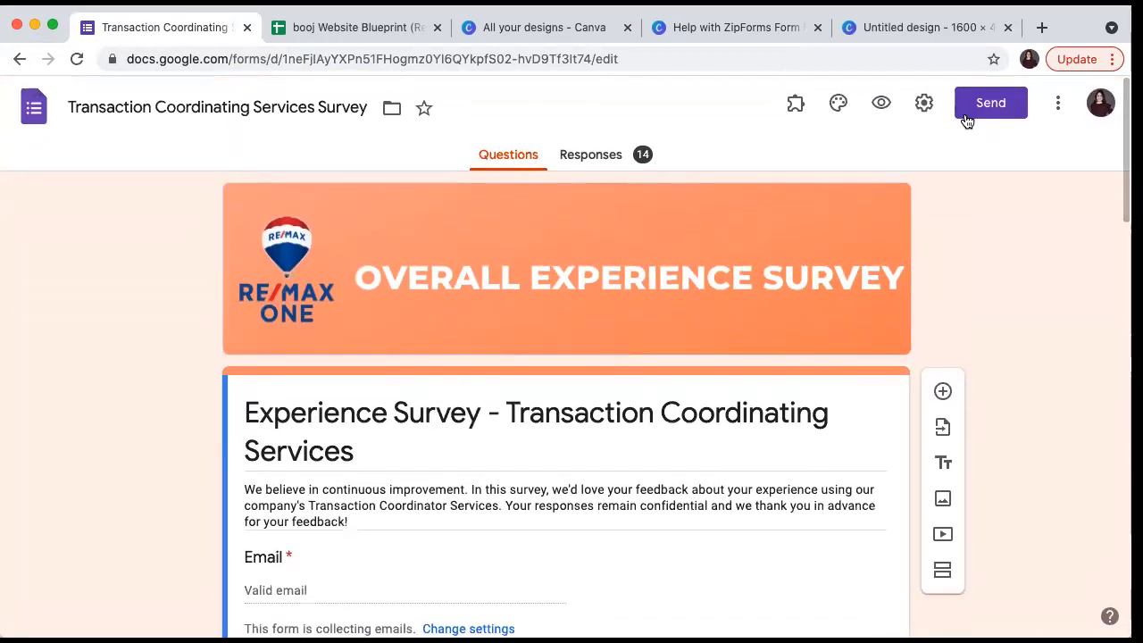
pyautogui.click(982, 107)
pyautogui.click(570, 238)
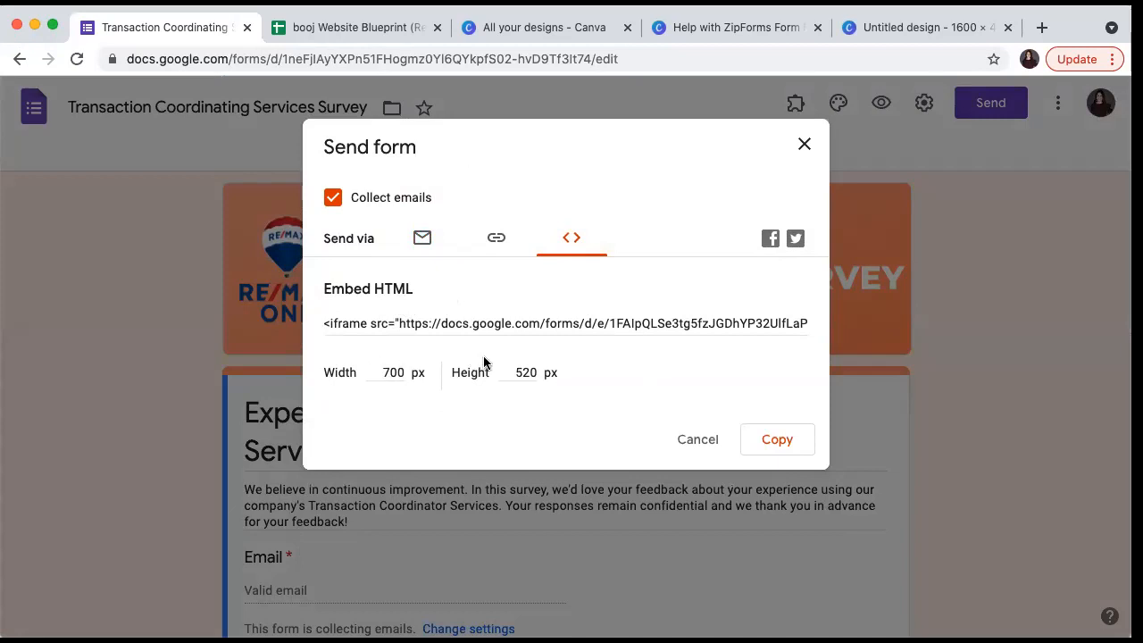
# - Copy the survey's embed HTML and load remax.net in a new browser tab
pyautogui.click(762, 439)
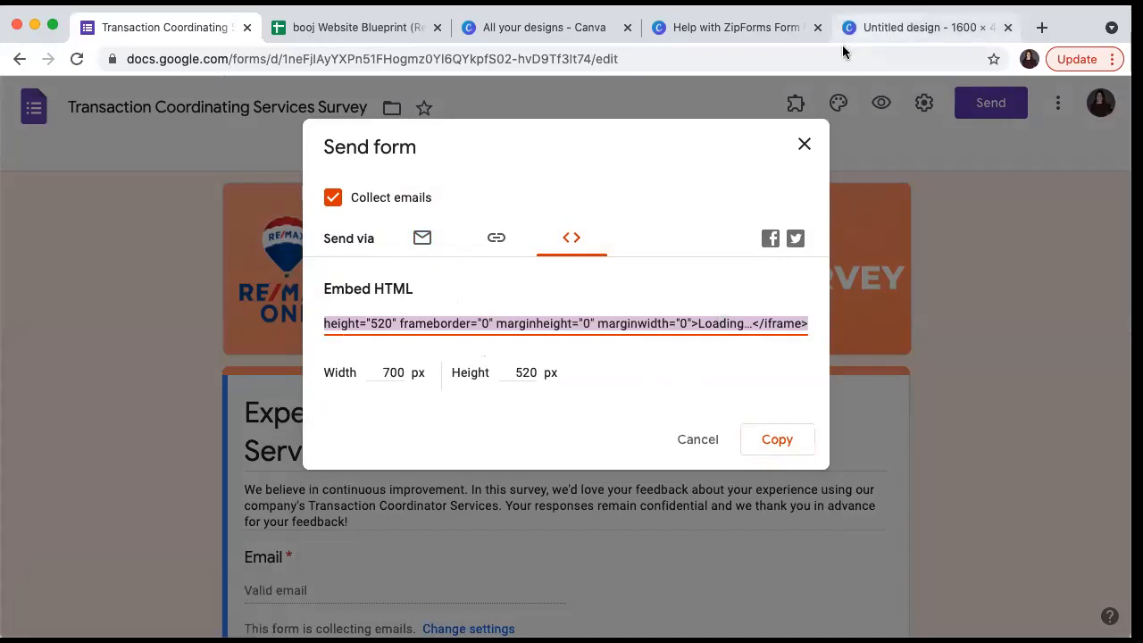
pyautogui.press('super+t')
pyautogui.write('re,ax.m')
pyautogui.press('BackSpace')
pyautogui.press('BackSpace')
pyautogui.press('BackSpace')
pyautogui.press('BackSpace')
pyautogui.press('BackSpace')
pyautogui.write('max.net')
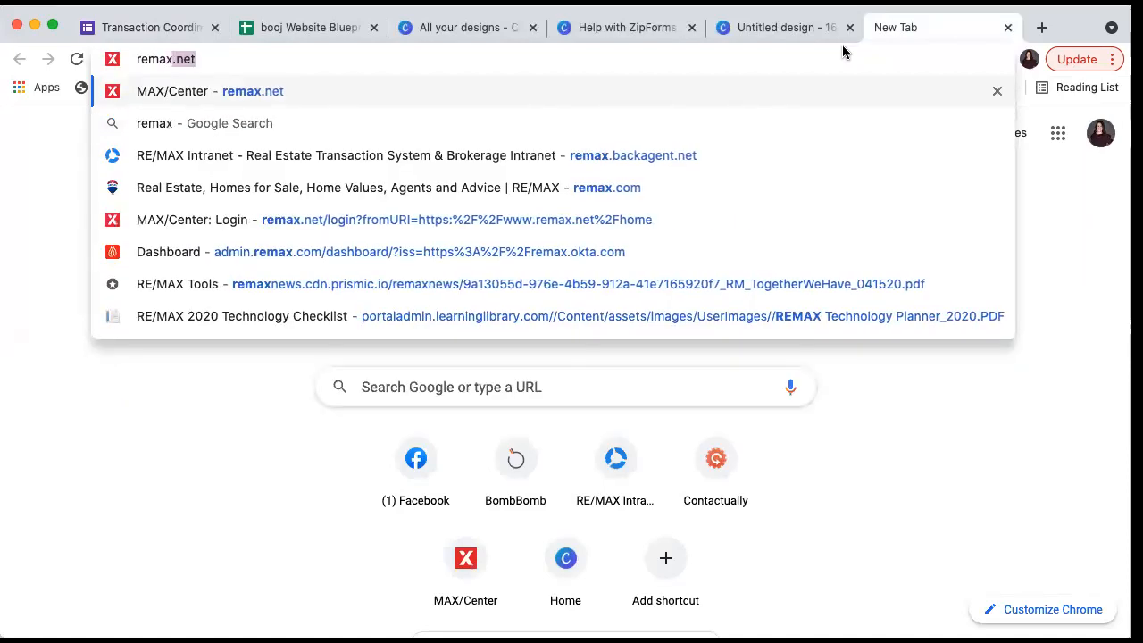
pyautogui.press('Return')
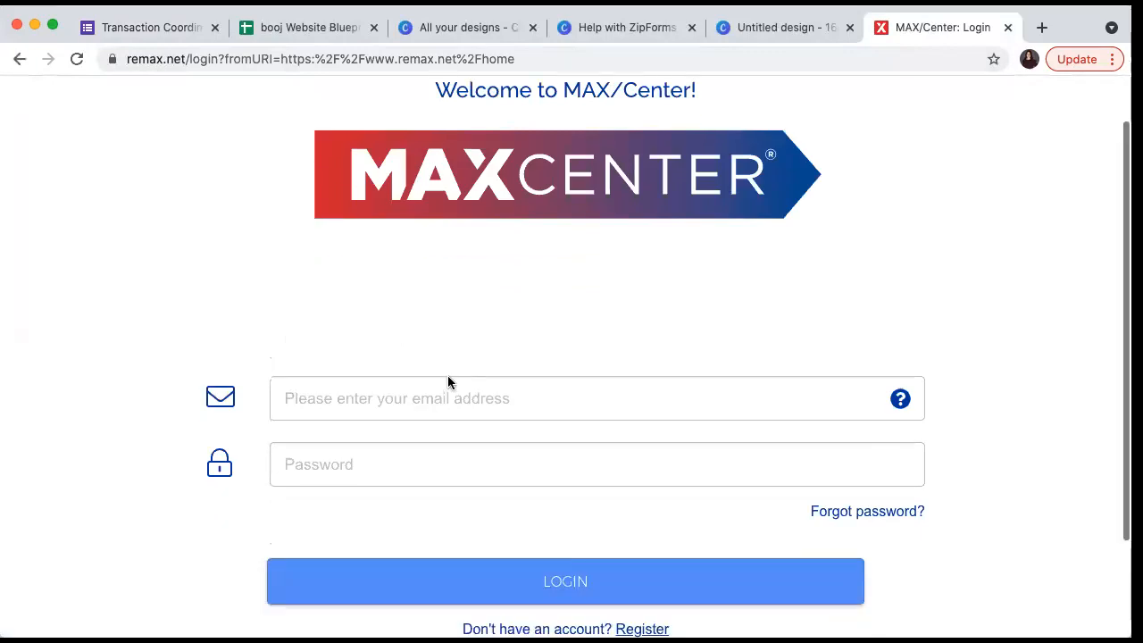
# - Log in to MAX/Center with the saved account email and password
pyautogui.click(341, 401)
pyautogui.click(329, 444)
pyautogui.click(324, 463)
pyautogui.write('••')
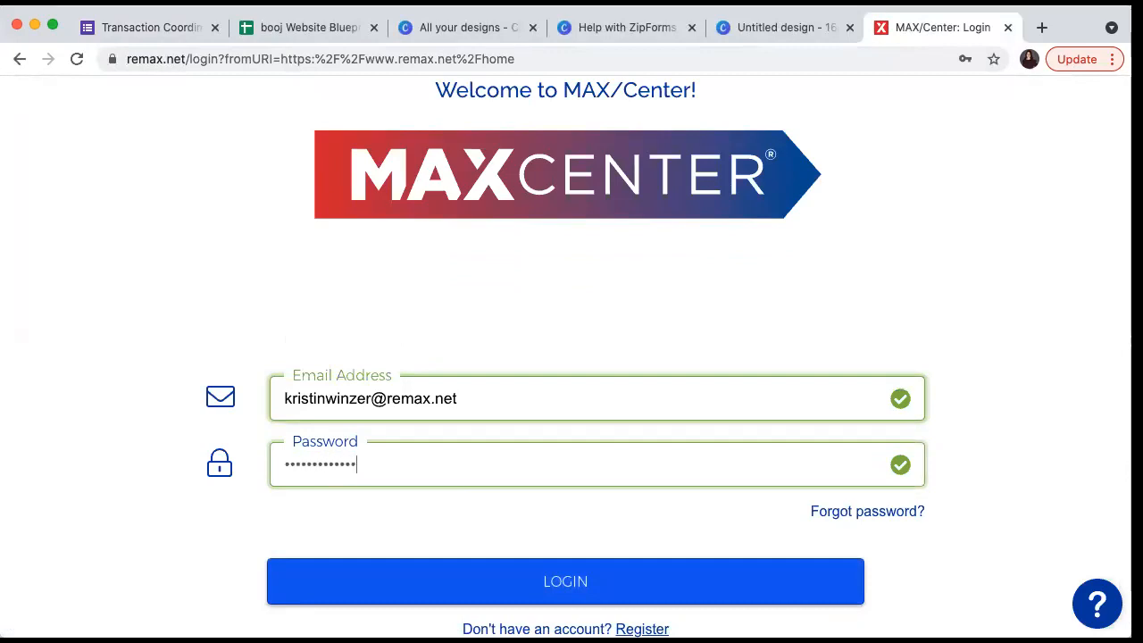
pyautogui.press('Return')
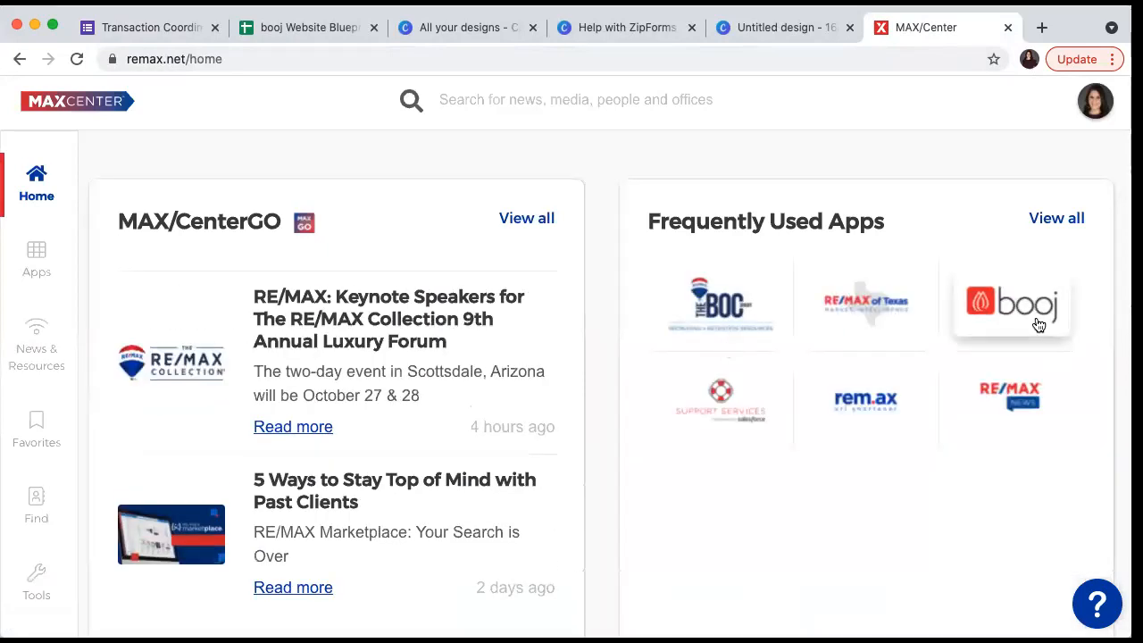
# - Open booj from Frequently Used Apps and sign out of it
pyautogui.click(1039, 323)
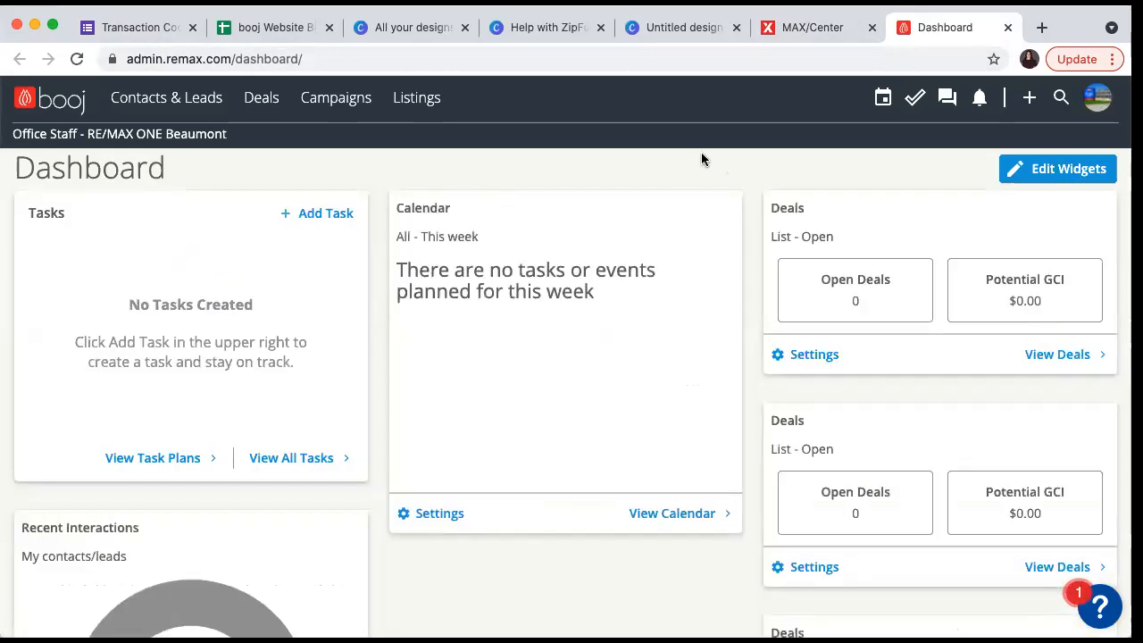
pyautogui.click(1098, 97)
pyautogui.click(1084, 189)
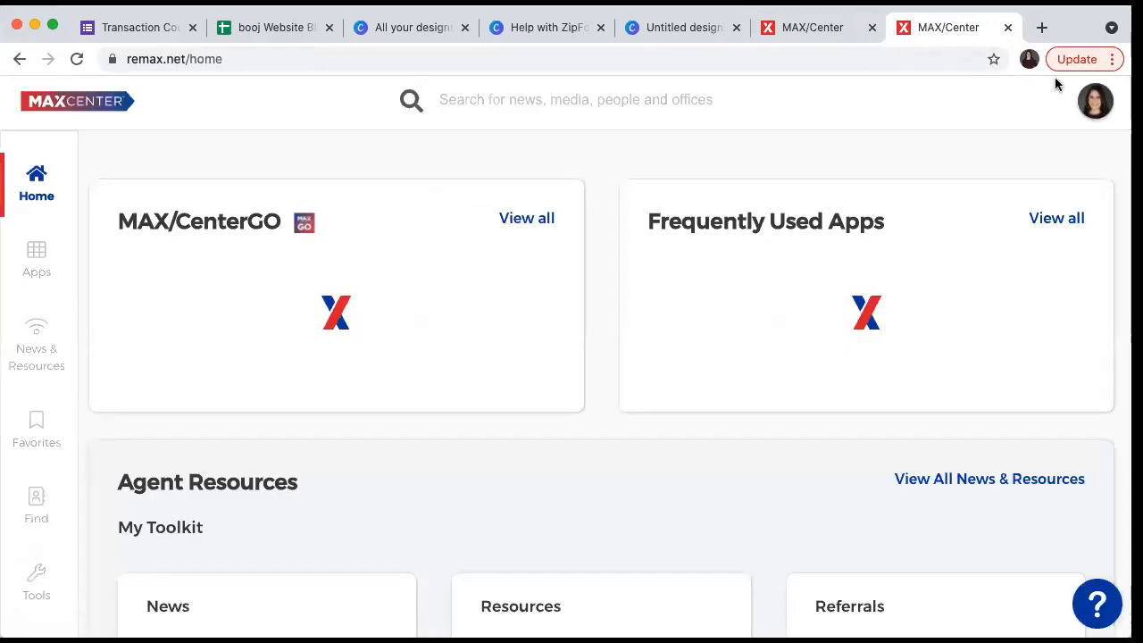
# - Log out of the MAX/Center office staff account and close the extra tab
pyautogui.click(1092, 102)
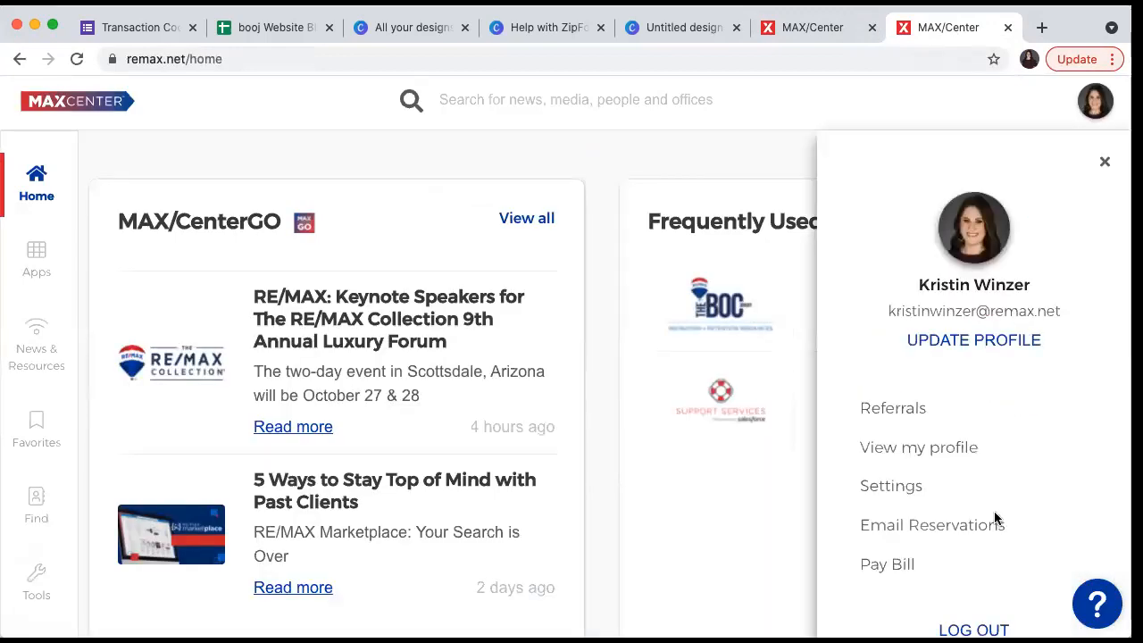
pyautogui.click(974, 630)
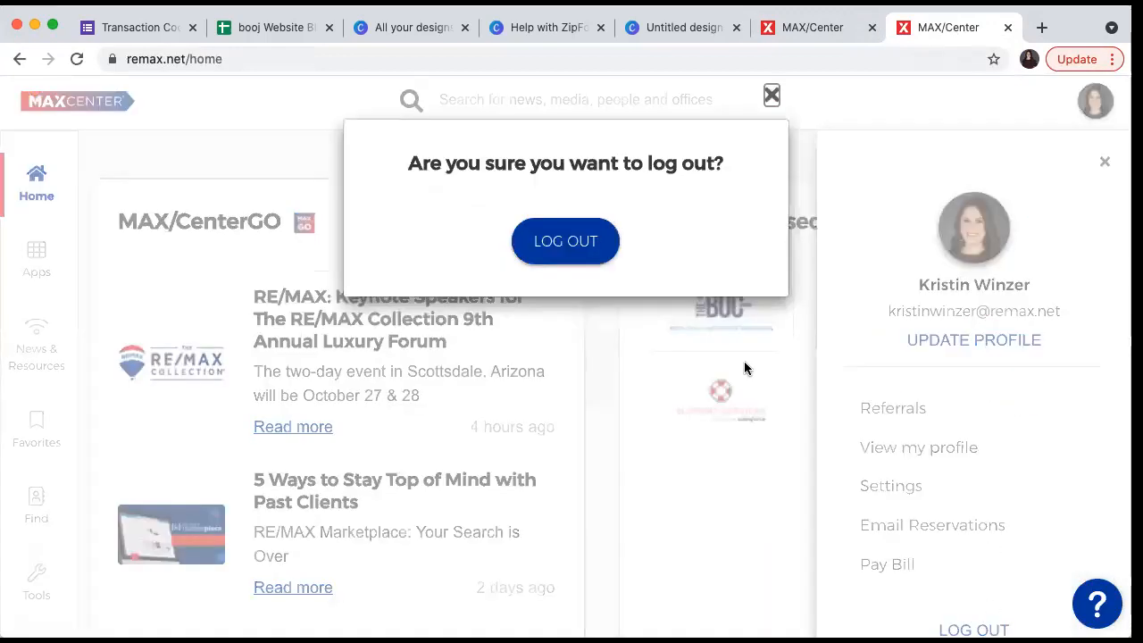
pyautogui.click(609, 256)
pyautogui.click(872, 28)
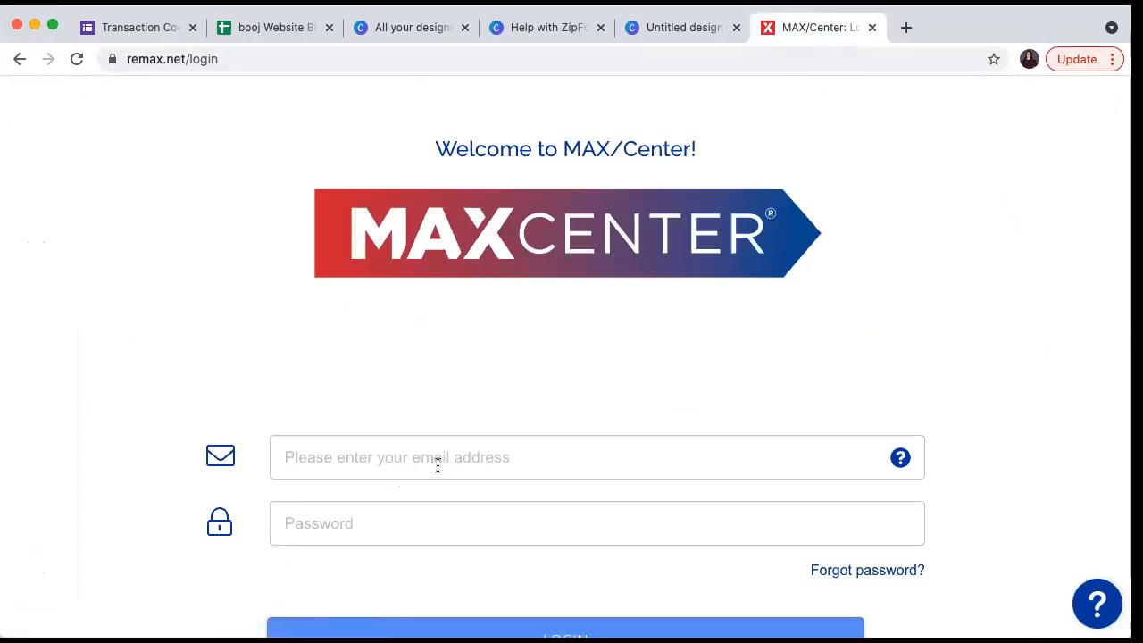
# - Sign in to MAX/Center with the agent's email and password
pyautogui.click(425, 461)
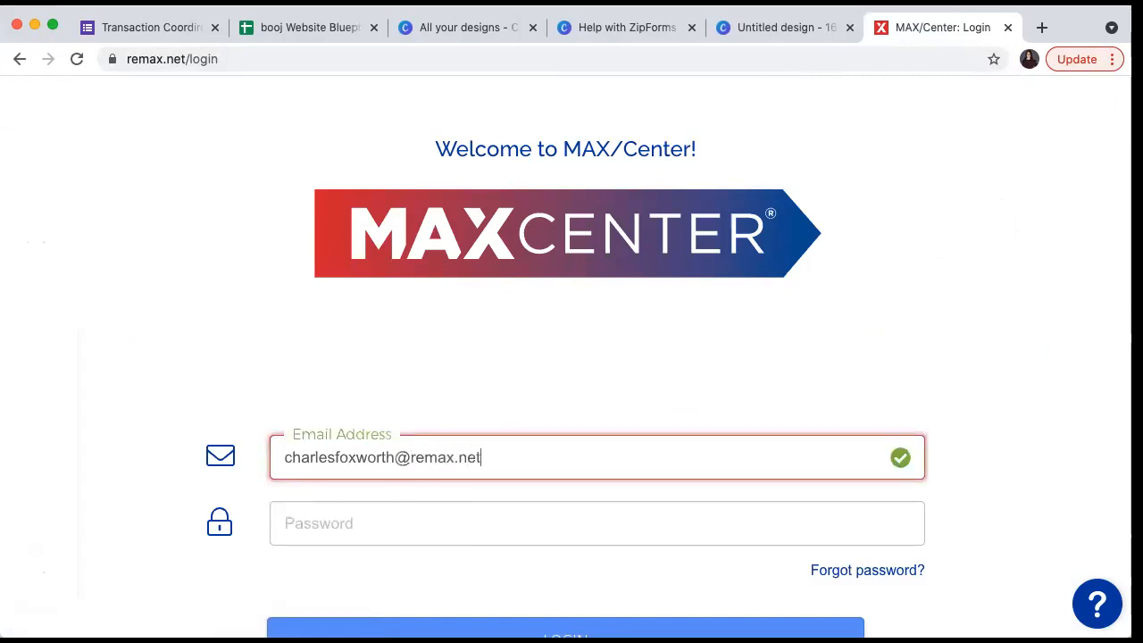
pyautogui.press('Tab')
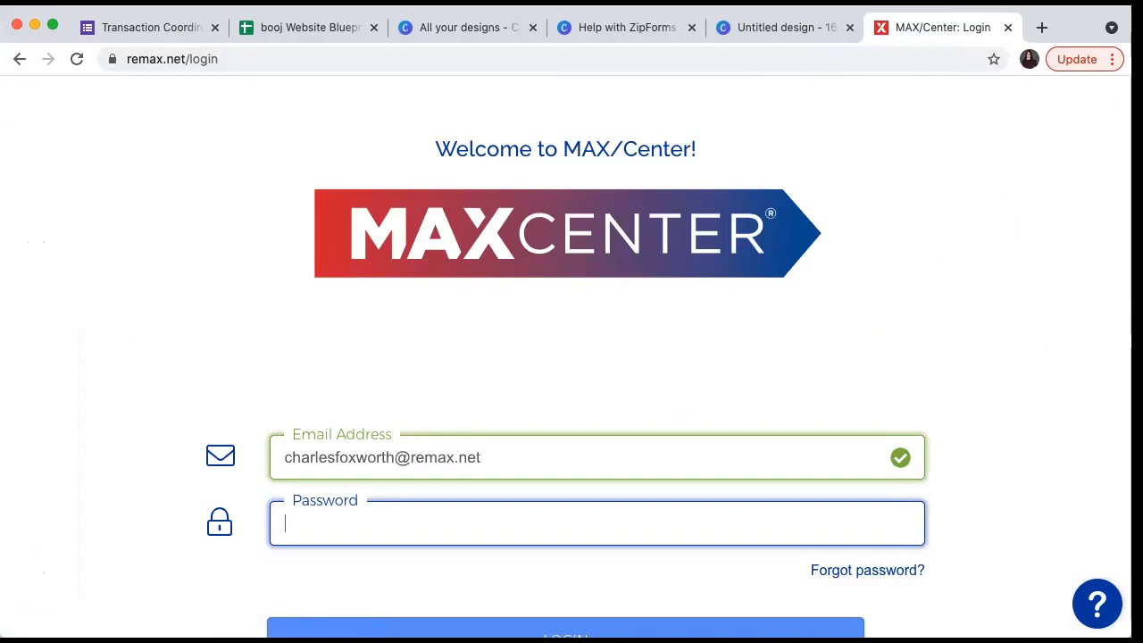
pyautogui.write('•••••••')
pyautogui.press('Return')
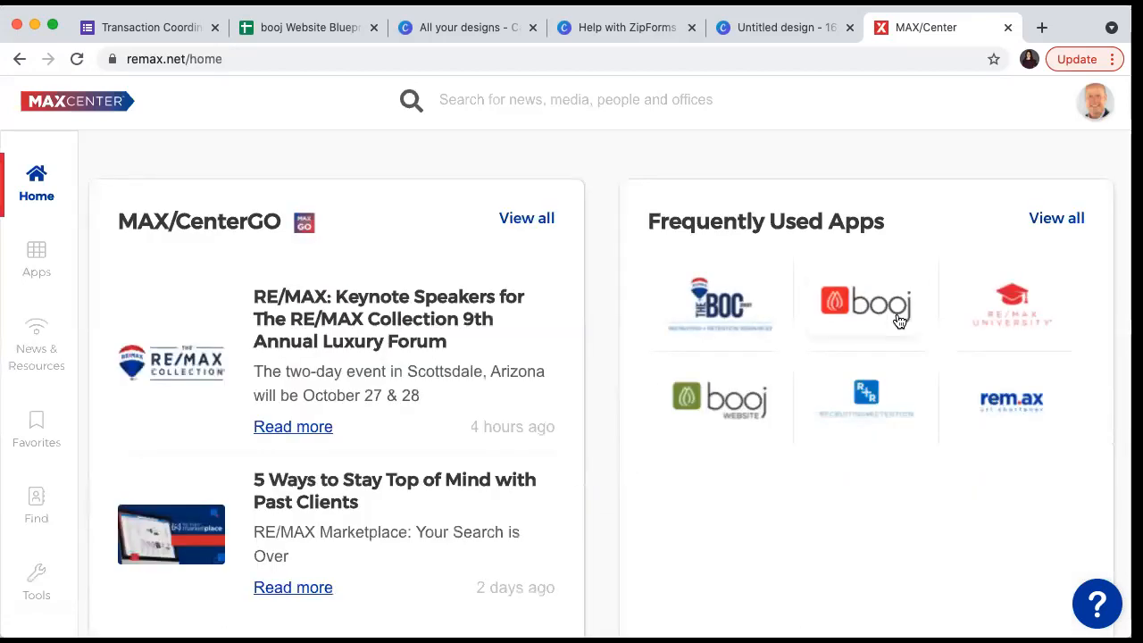
# - Open booj, change the user role to Agent, and go to Website > Dashboard
pyautogui.click(898, 320)
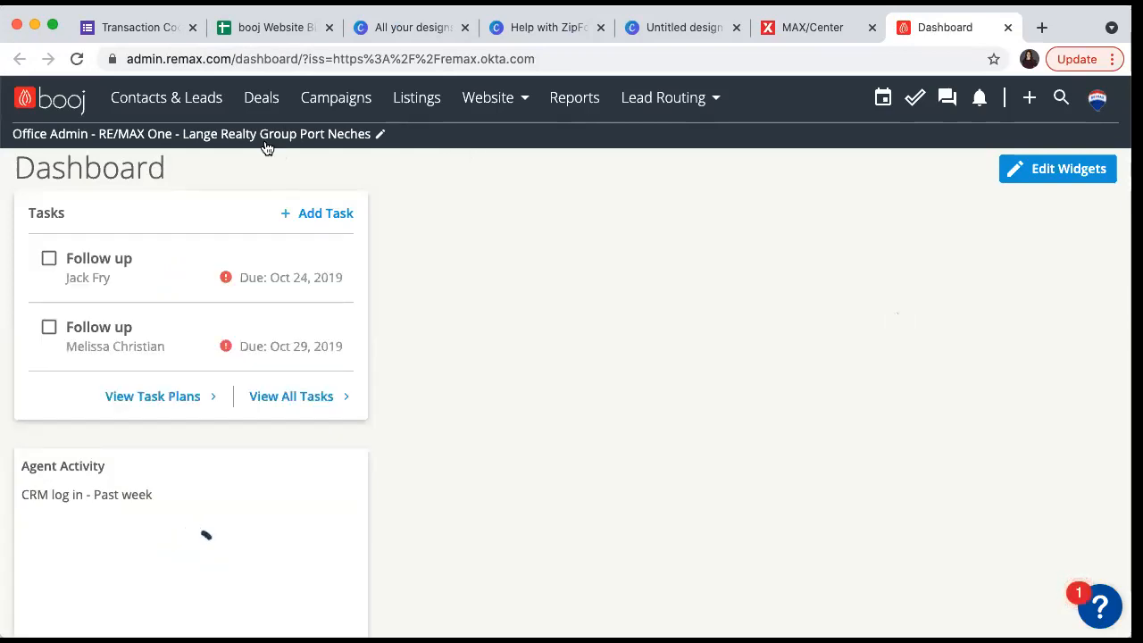
pyautogui.click(192, 135)
pyautogui.click(434, 245)
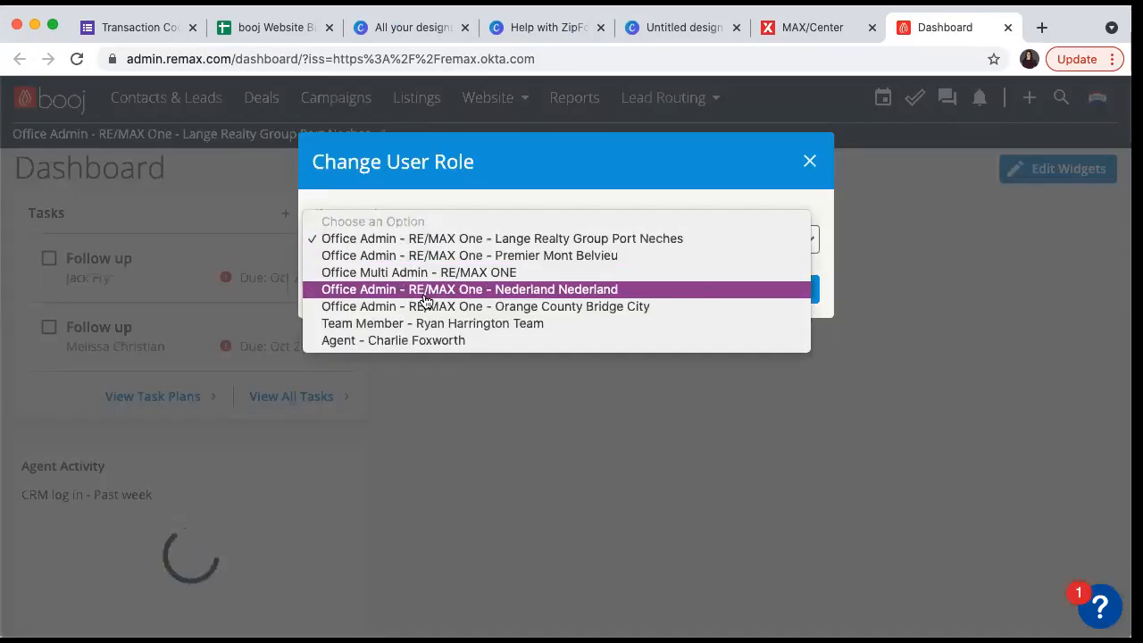
pyautogui.click(416, 342)
pyautogui.click(745, 288)
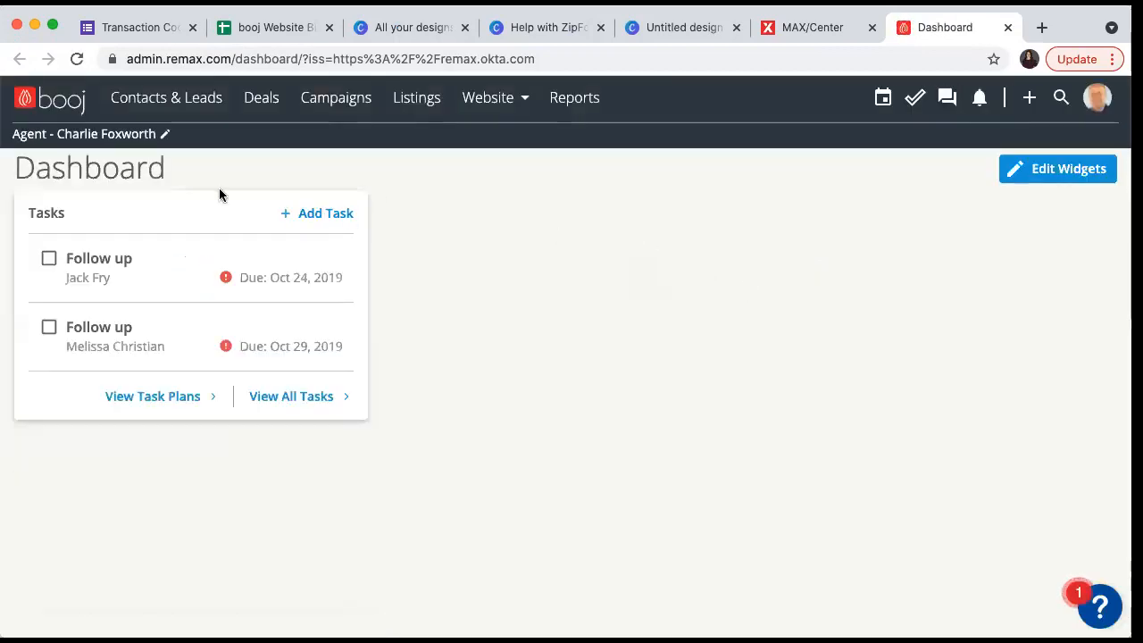
pyautogui.click(502, 101)
pyautogui.click(493, 153)
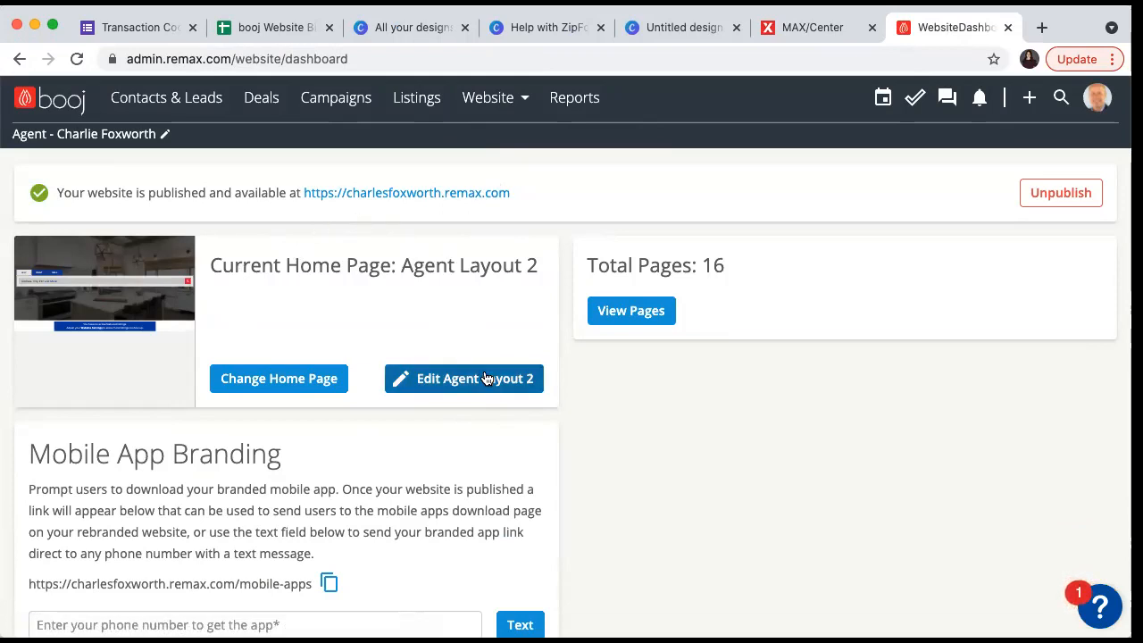
# - Edit the home page layout and add a new Button/Link block
pyautogui.click(453, 392)
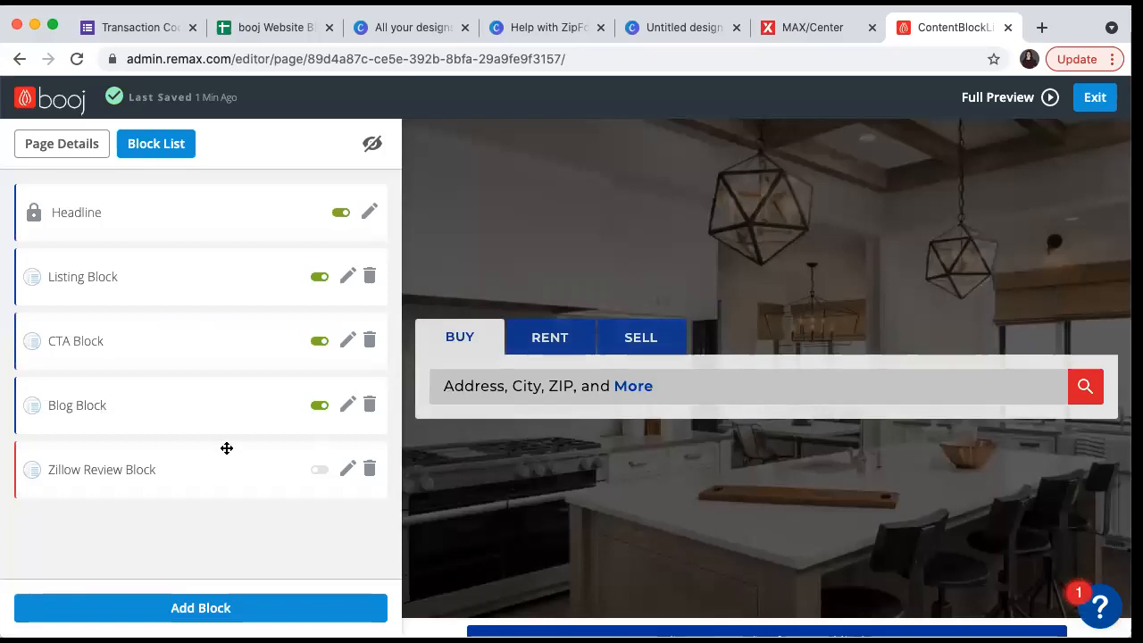
pyautogui.click(146, 609)
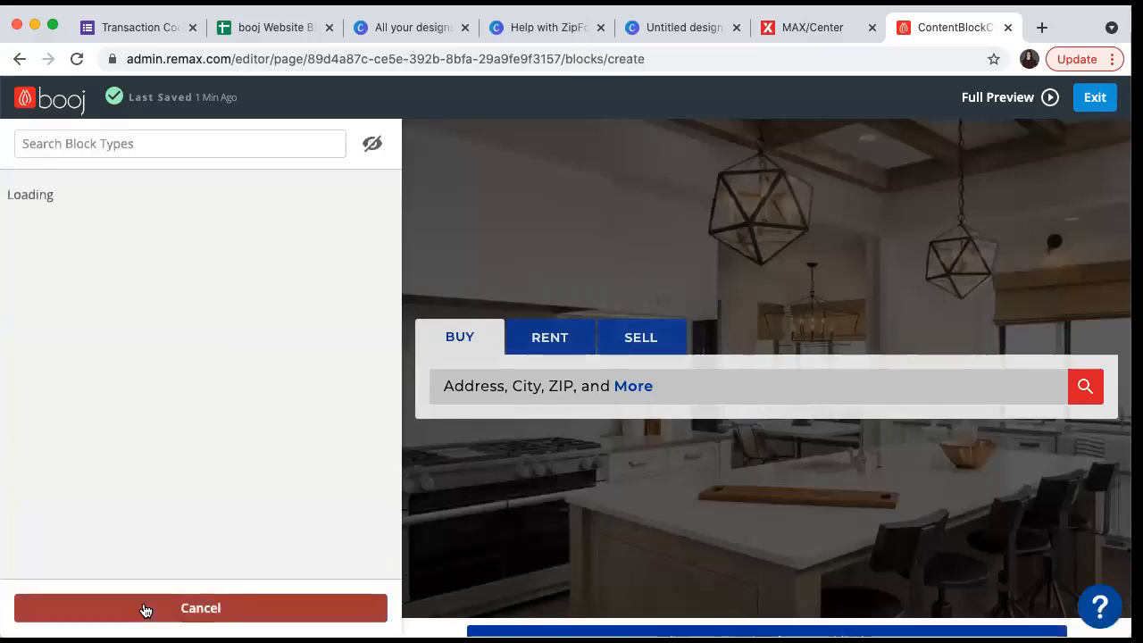
pyautogui.scroll(-2, 178, 553)
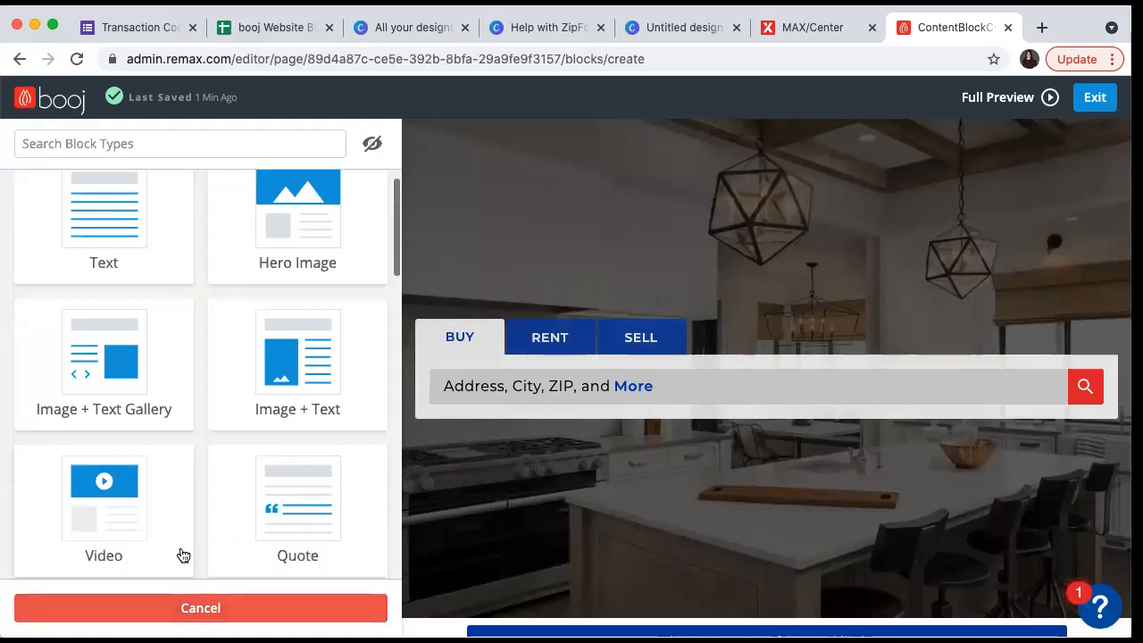
pyautogui.scroll(-5, 183, 556)
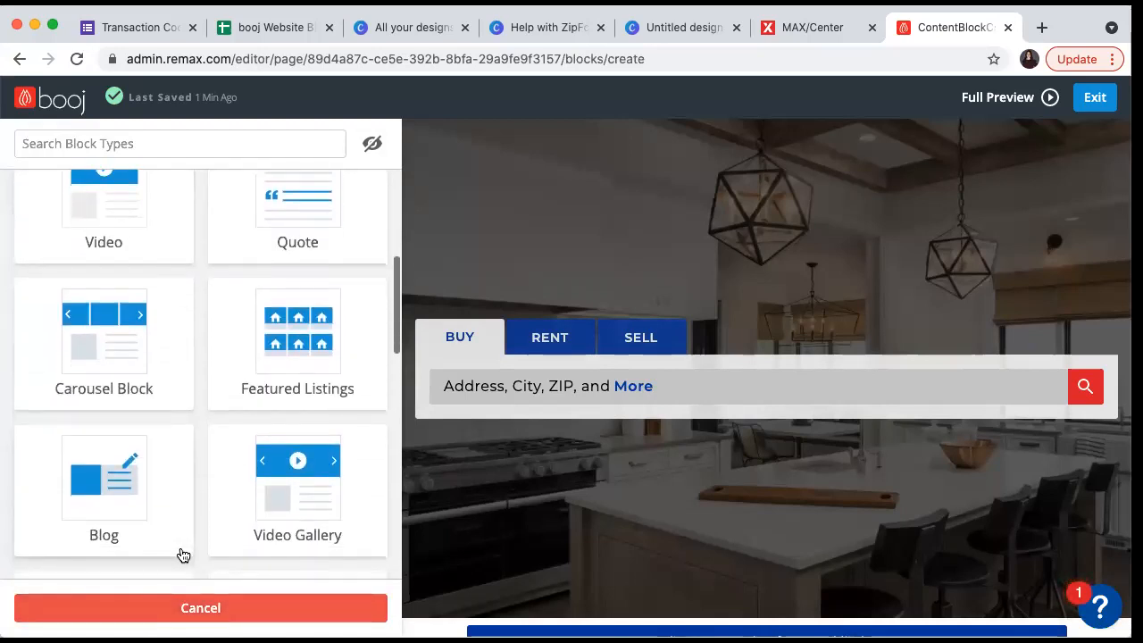
pyautogui.scroll(-7, 182, 556)
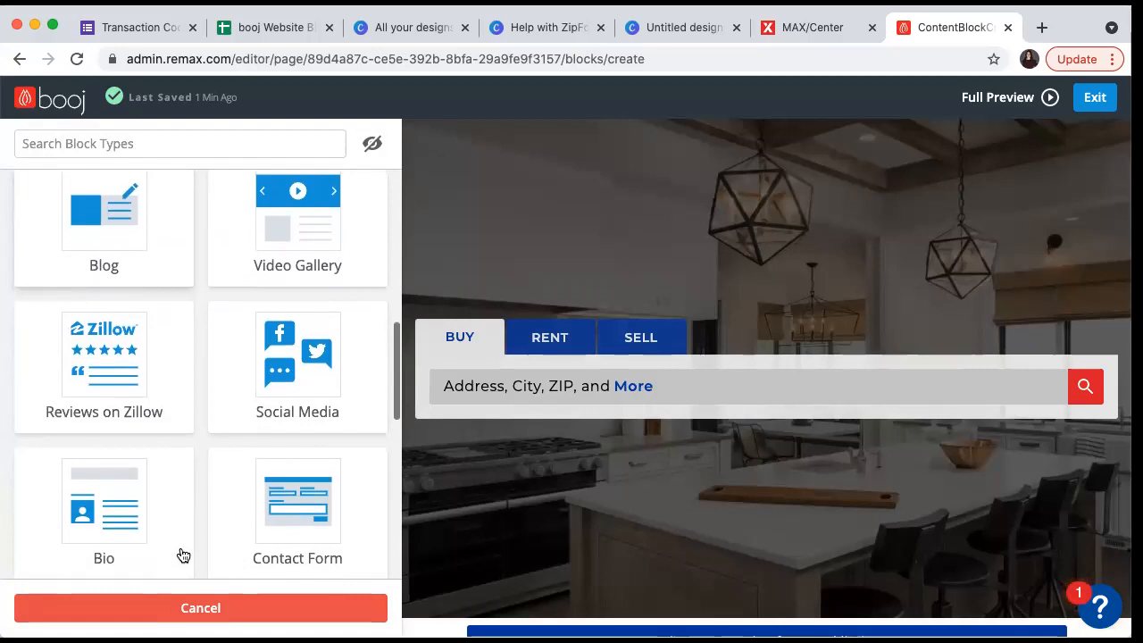
pyautogui.scroll(-10, 183, 555)
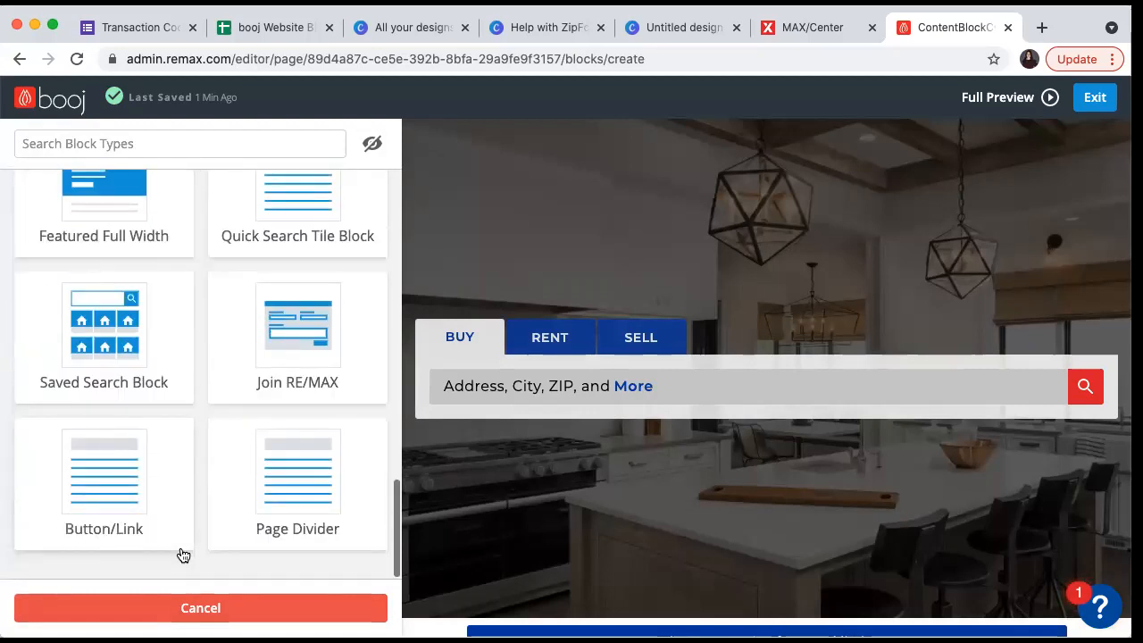
pyautogui.scroll(1, 191, 512)
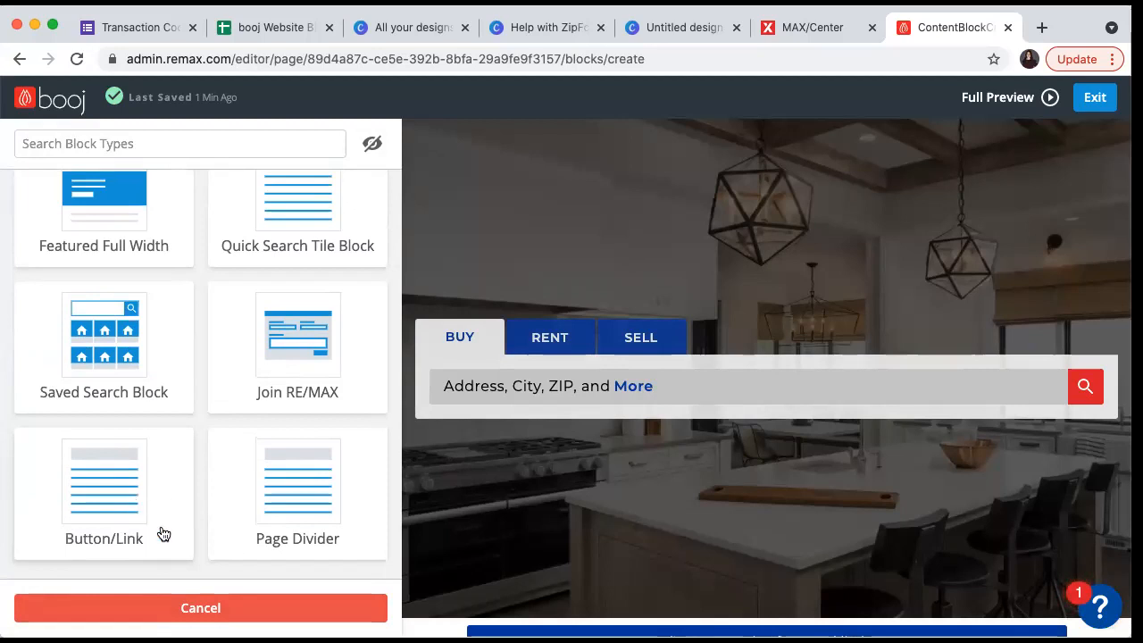
pyautogui.click(225, 604)
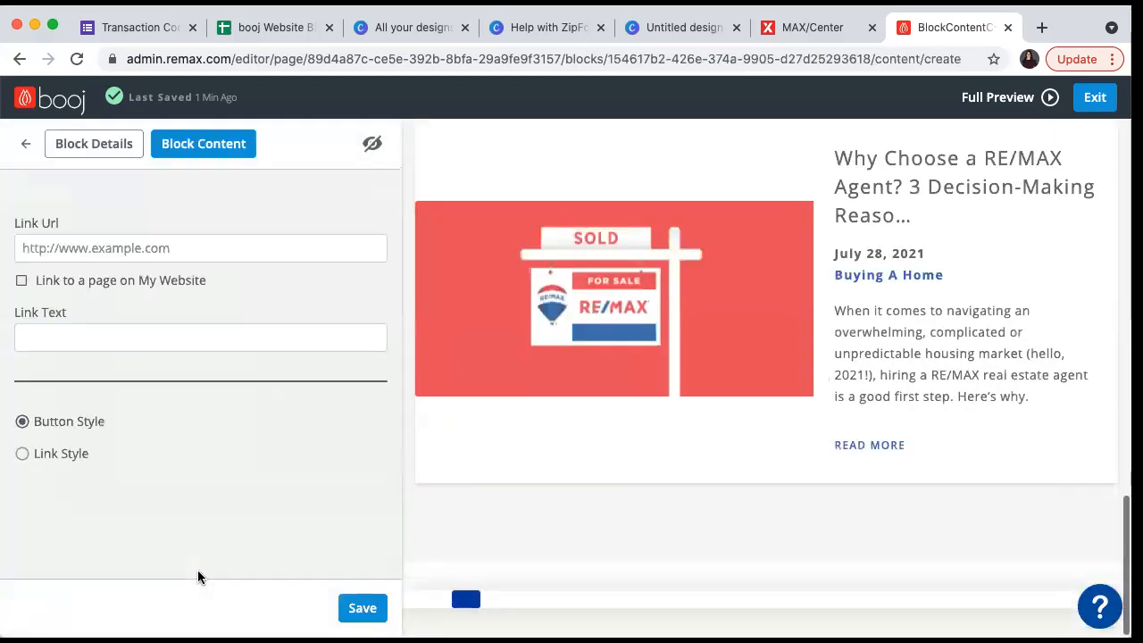
pyautogui.click(104, 250)
pyautogui.hotkey('ctrl', 'v')
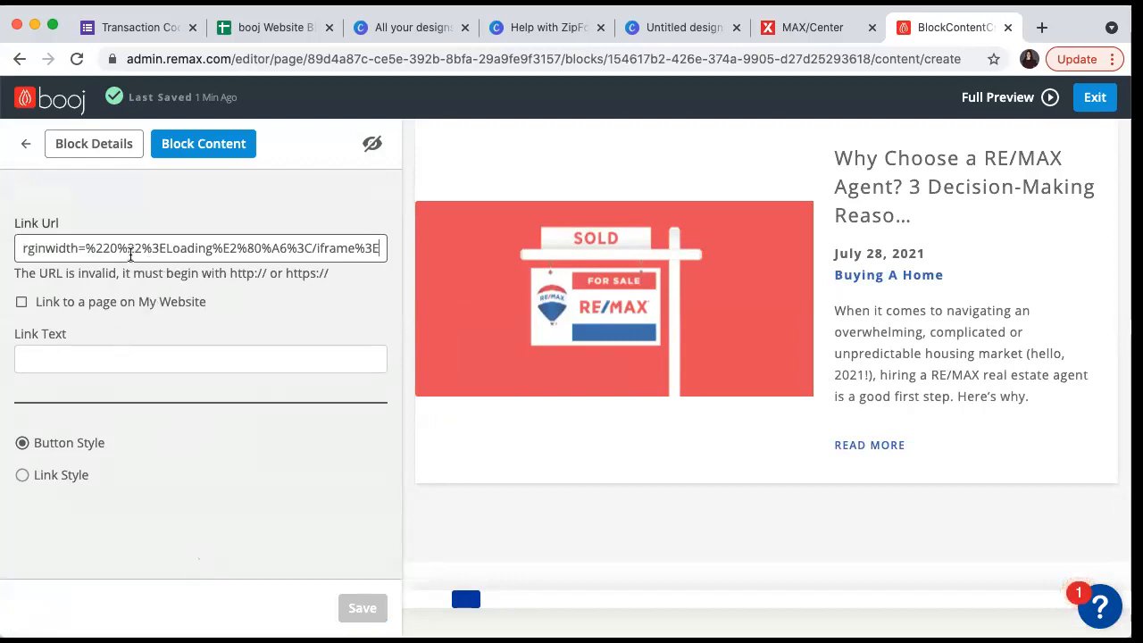
pyautogui.tripleClick(131, 254)
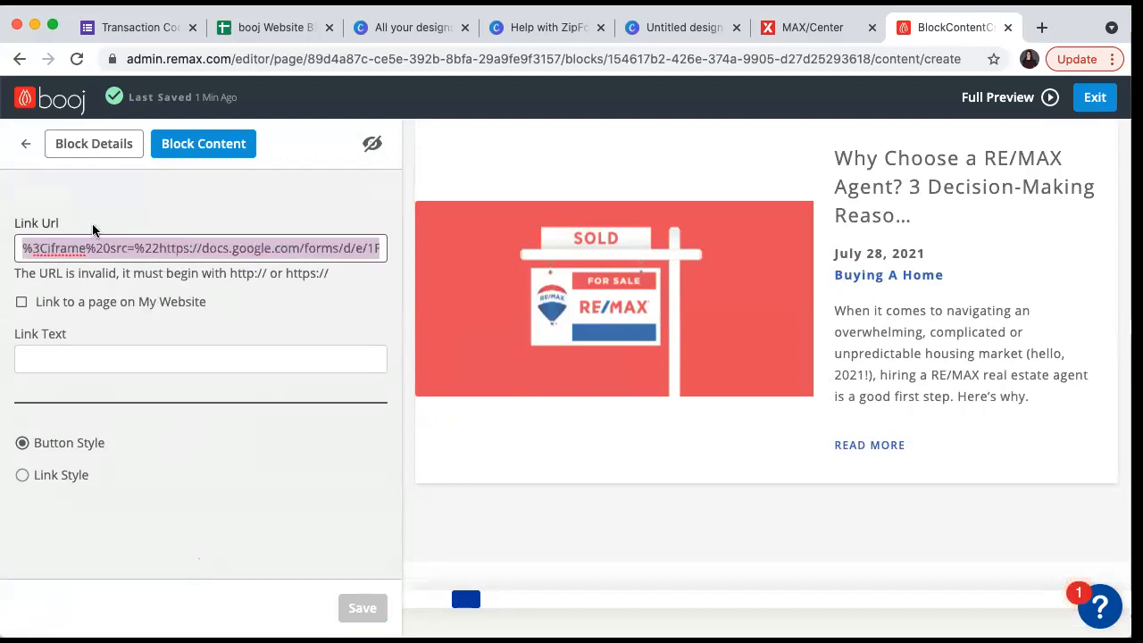
pyautogui.moveTo(86, 248); pyautogui.dragTo(22, 248)
pyautogui.click(224, 243)
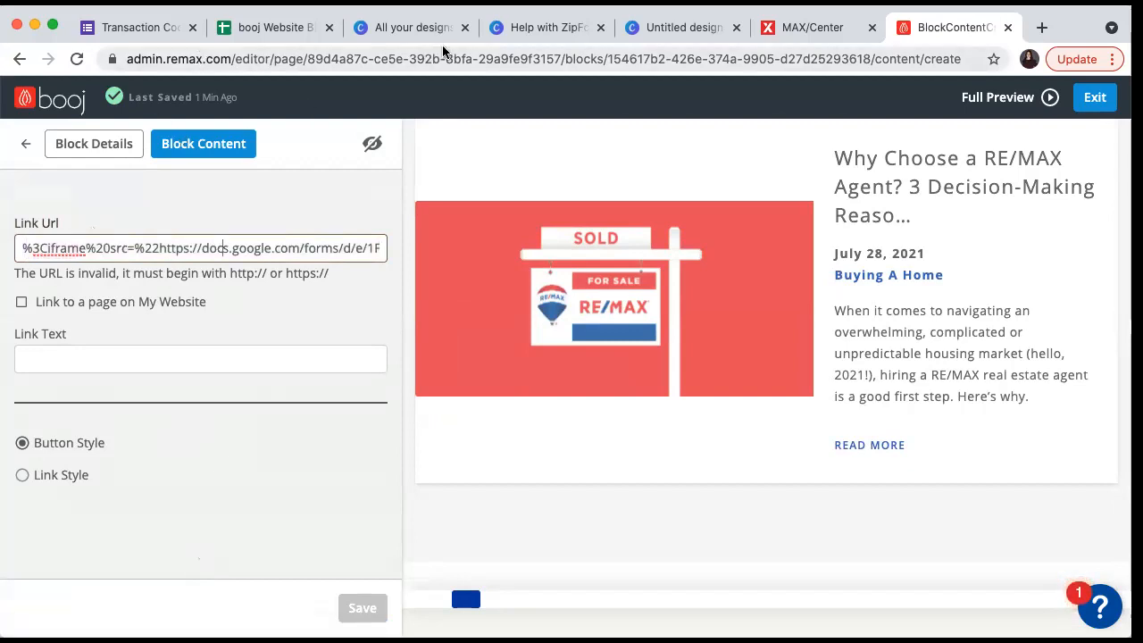
pyautogui.click(143, 29)
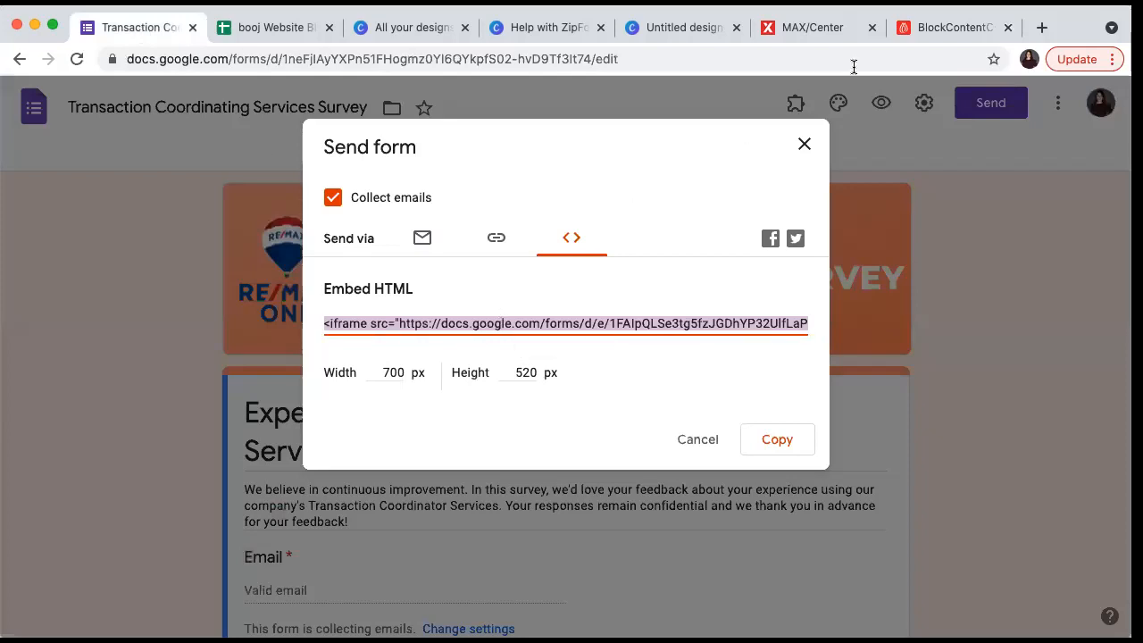
pyautogui.click(904, 34)
pyautogui.tripleClick(223, 258)
pyautogui.press('super+v')
pyautogui.moveTo(380, 251); pyautogui.dragTo(0, 240)
pyautogui.press('BackSpace')
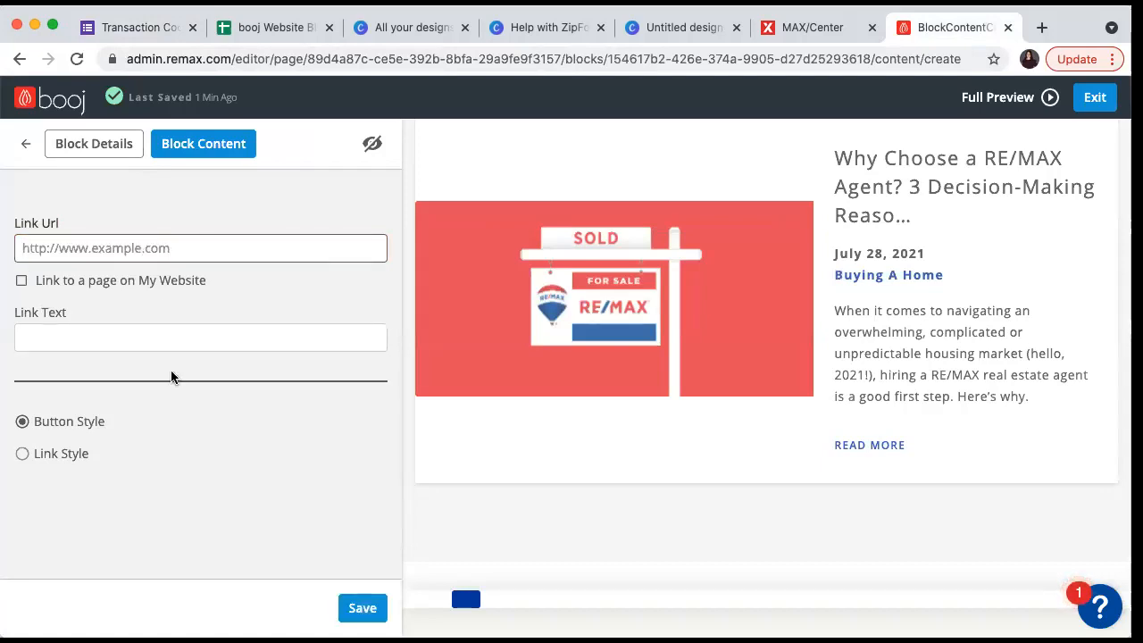
# - Discard the Button/Link block and save a new Text block containing the pasted Google Form iframe code
pyautogui.click(25, 146)
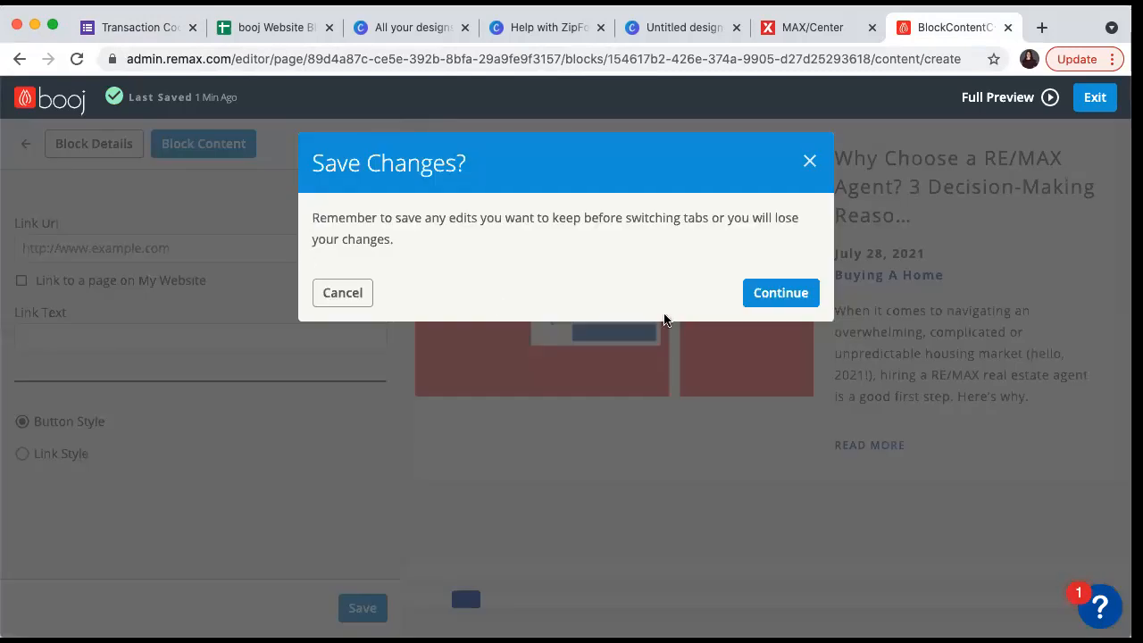
pyautogui.click(790, 295)
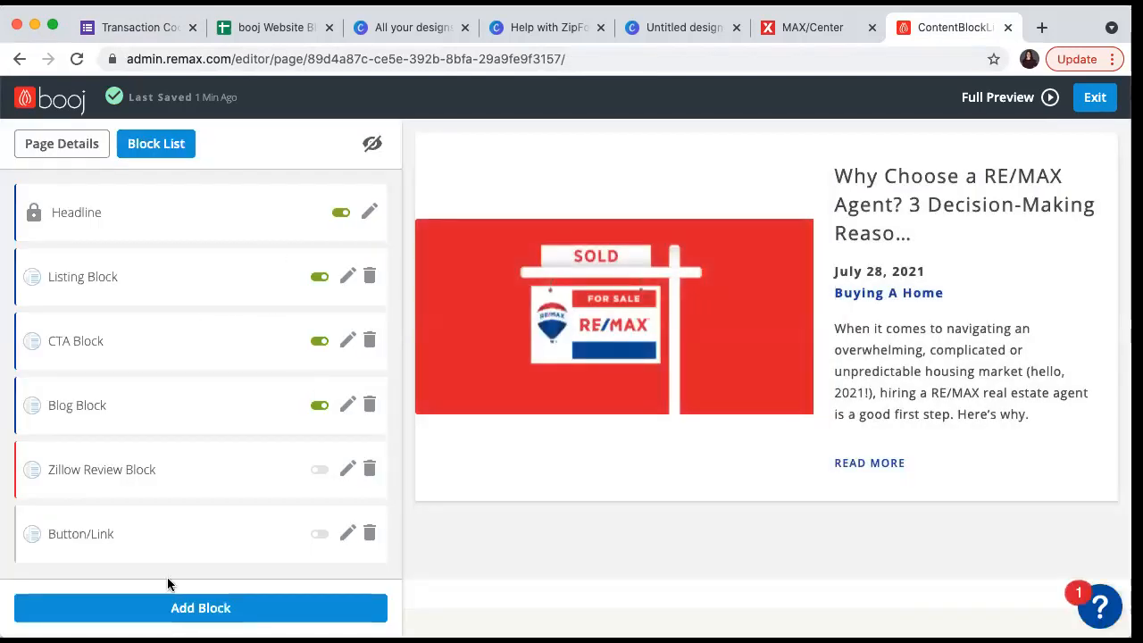
pyautogui.click(169, 608)
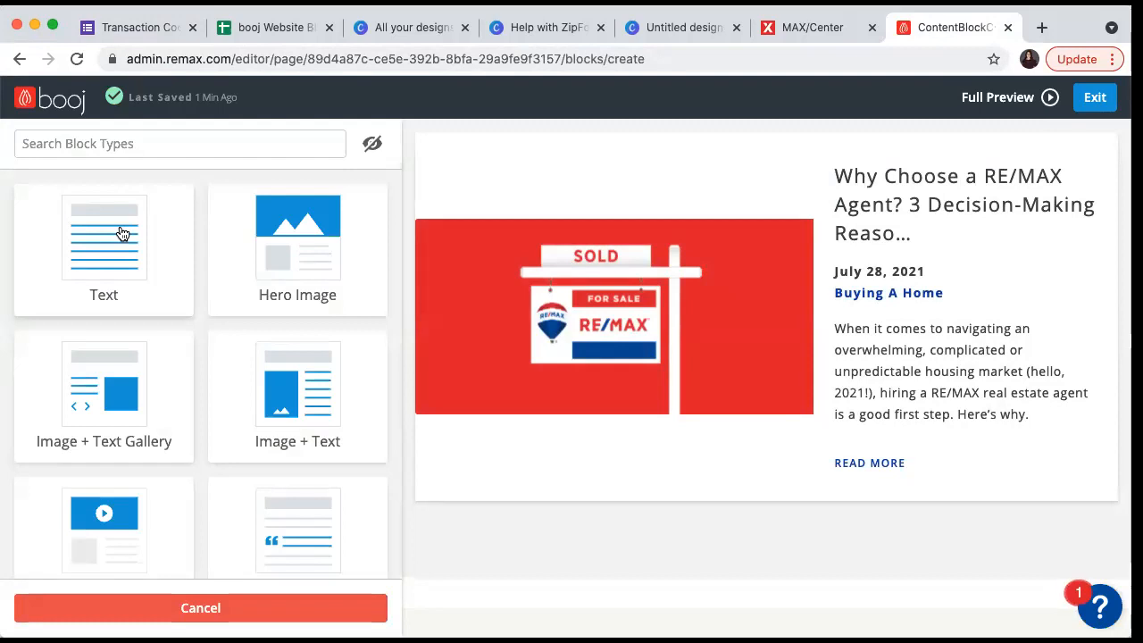
pyautogui.click(123, 233)
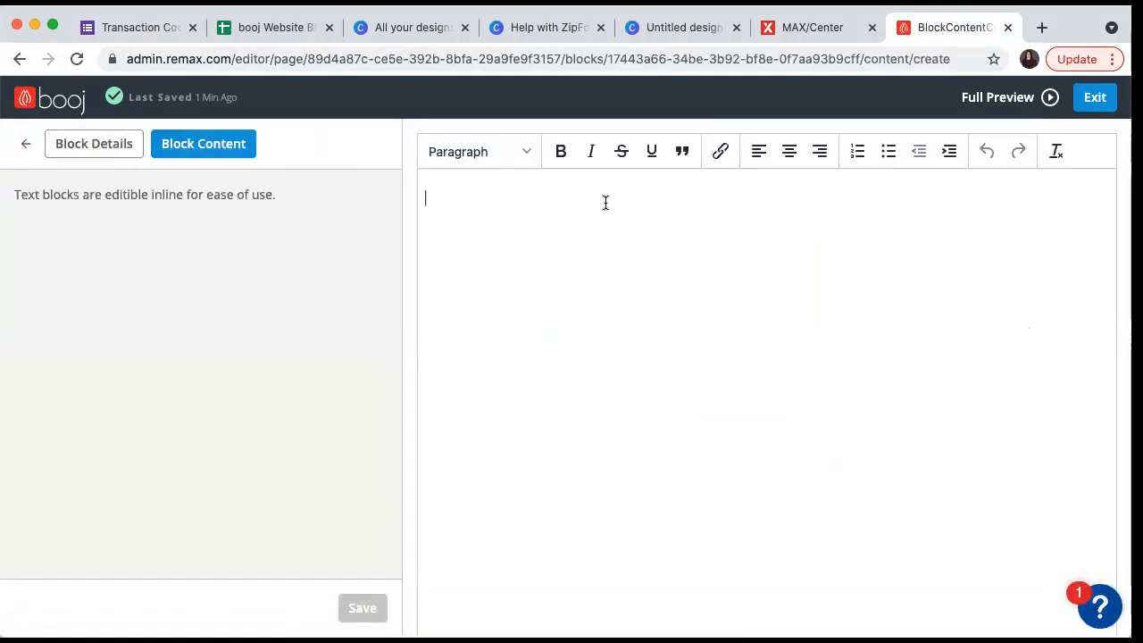
pyautogui.write('<iframe src="https://docs.google.com/forms/d/e/1FAIpQLSe3tg5fzJGDhYP32UlfLaPTg_L5SYmgOxemzOIpzyMpfml7Zw/viewform?embedded=true" width="700" height="520" frameborder="0" marginheight="0" marginwidth="0">Loading…</iframe>')
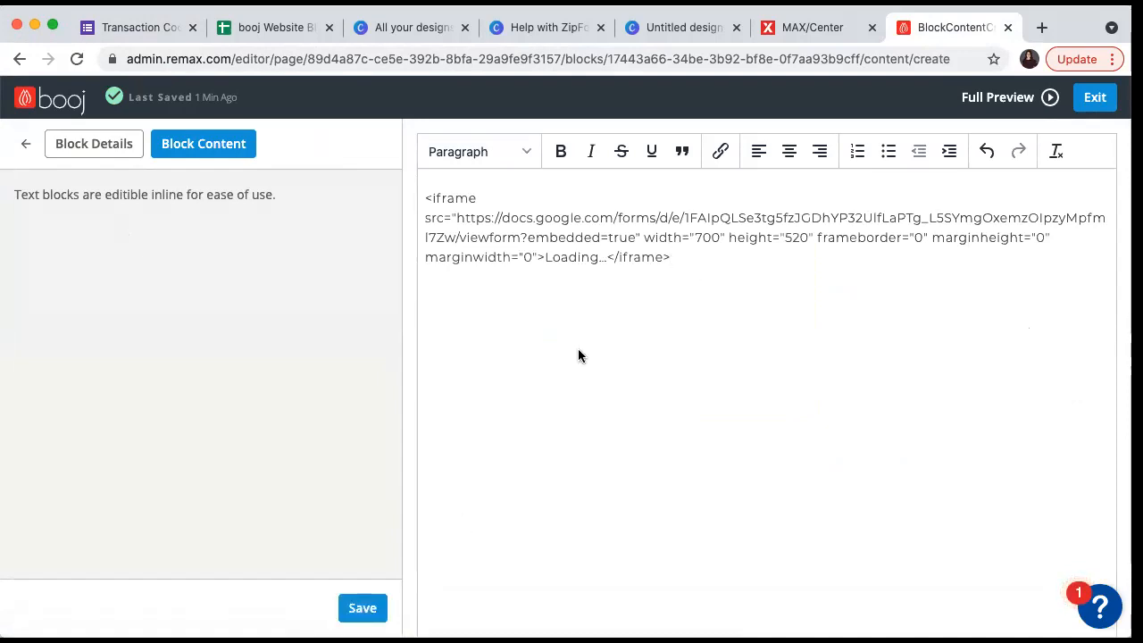
pyautogui.click(361, 608)
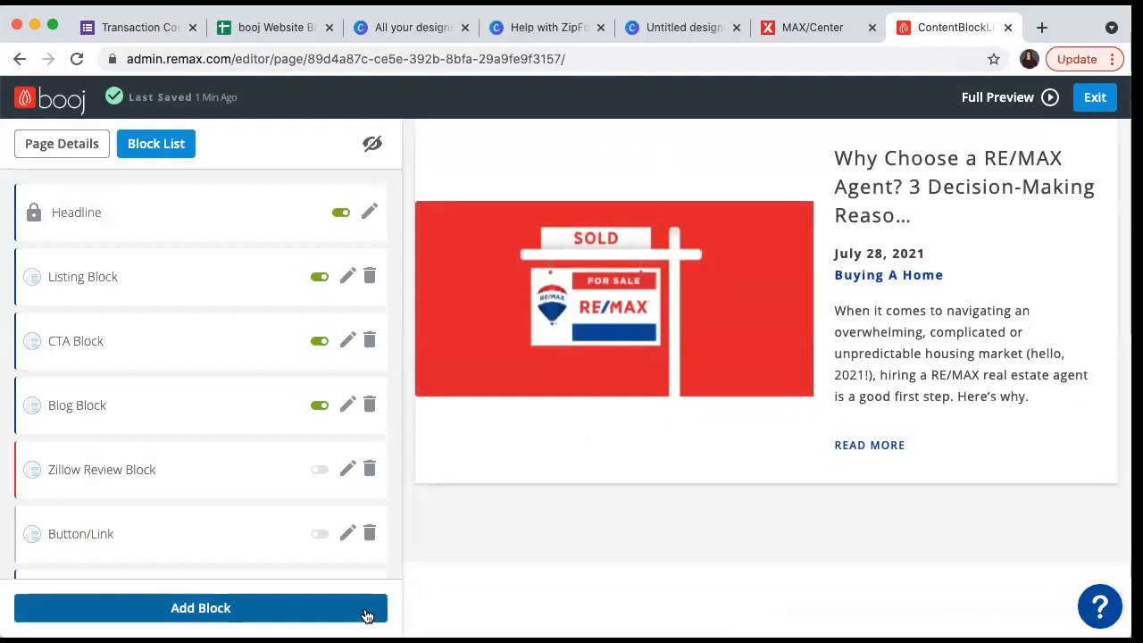
# - Drag the Text block below the Listing Block, check the preview, and start adding another block
pyautogui.scroll(-2, 302, 457)
pyautogui.moveTo(179, 536); pyautogui.dragTo(169, 279)
pyautogui.scroll(10, 676, 280)
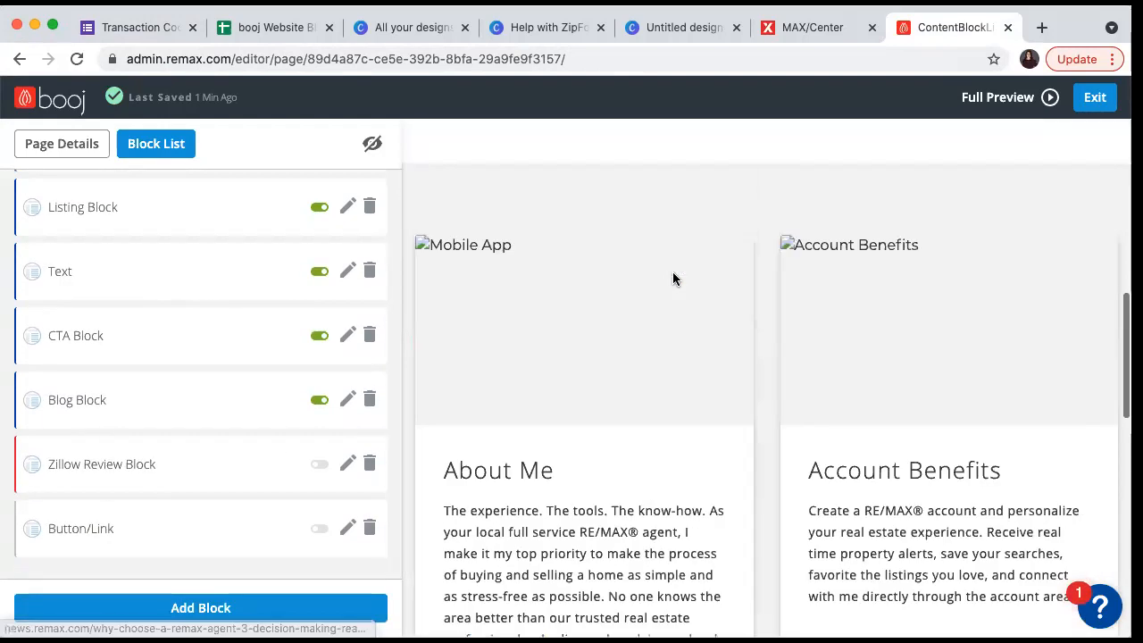
pyautogui.scroll(-8, 673, 279)
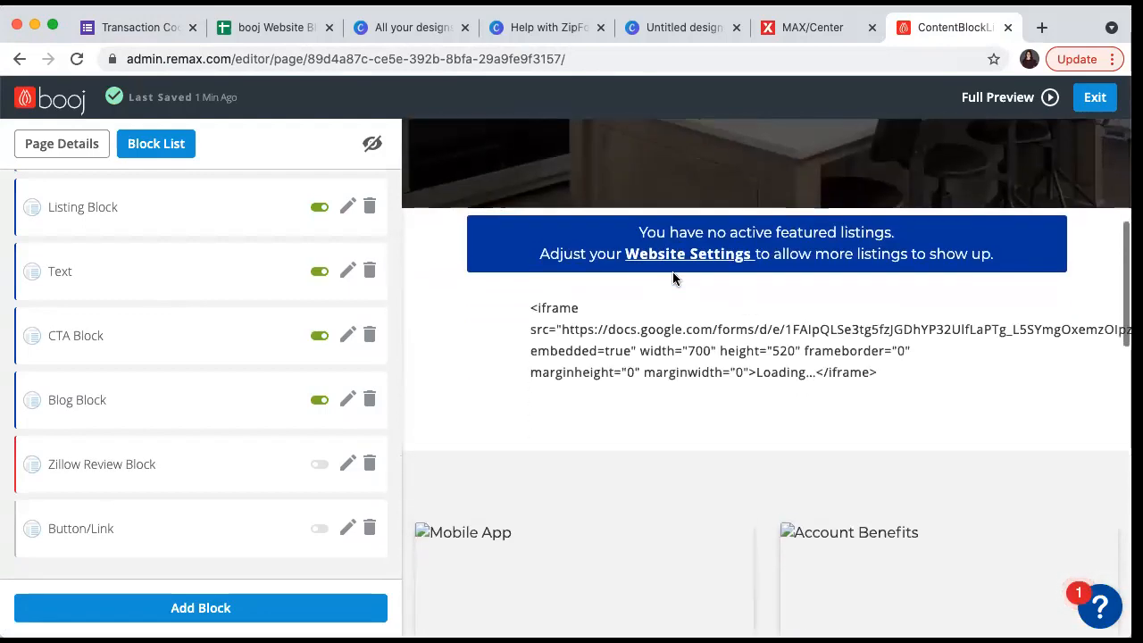
pyautogui.scroll(-6, 672, 279)
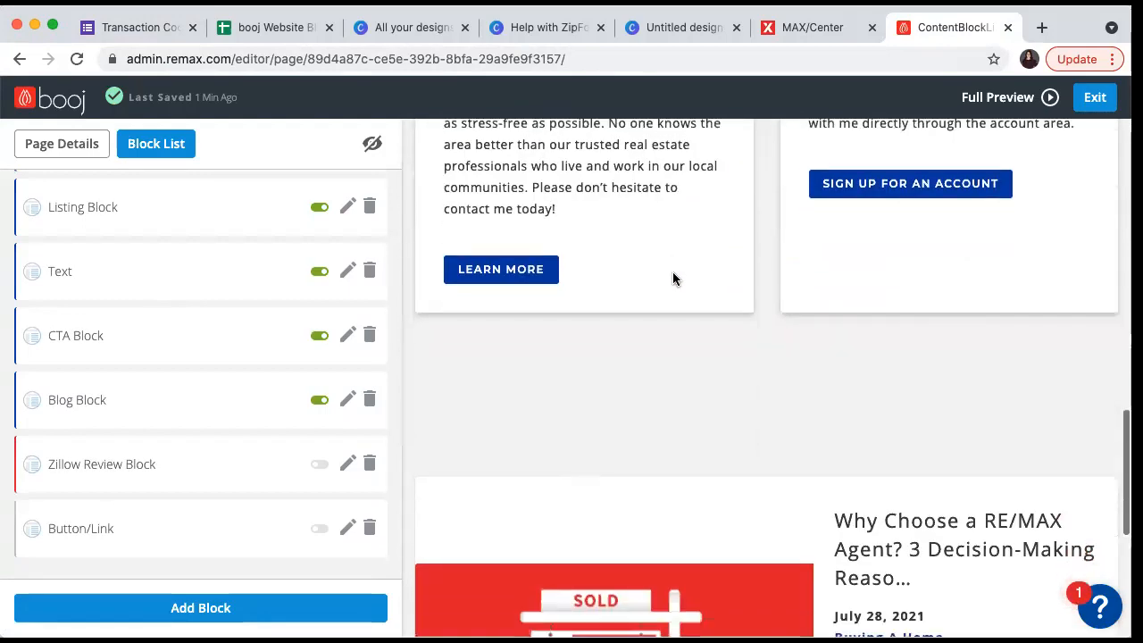
pyautogui.scroll(3, 676, 281)
pyautogui.scroll(10, 676, 280)
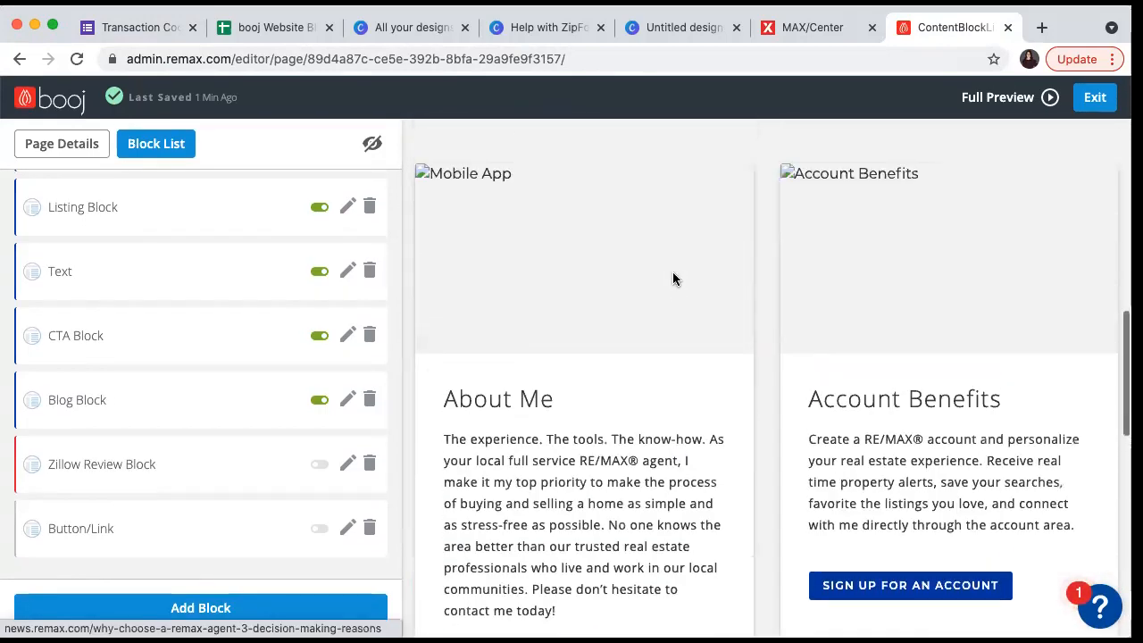
pyautogui.scroll(-3, 673, 279)
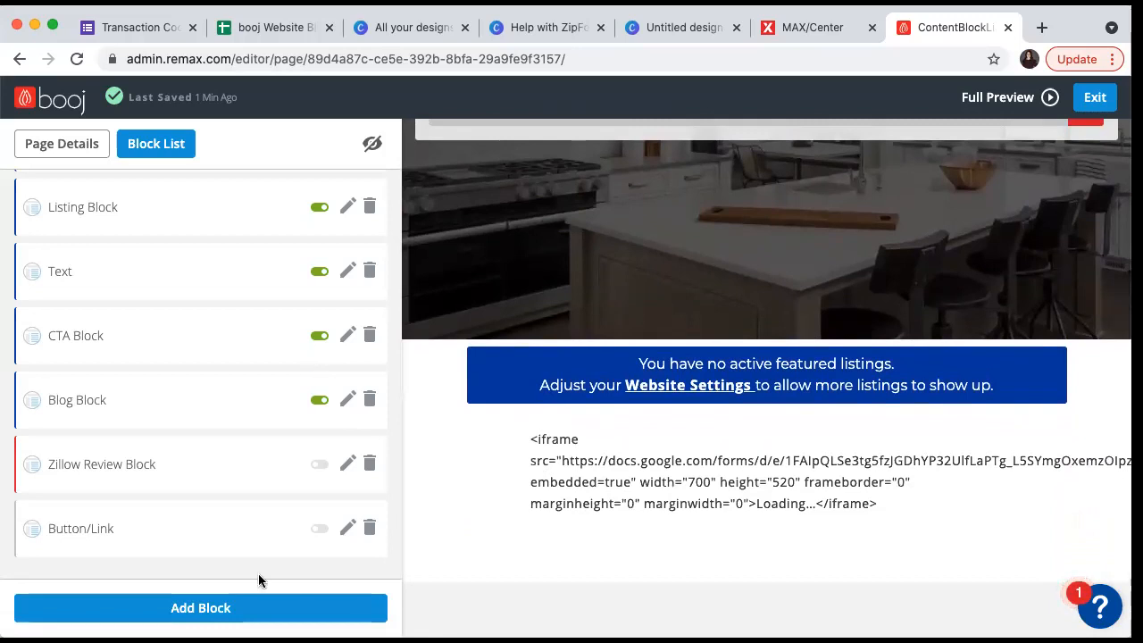
pyautogui.click(238, 607)
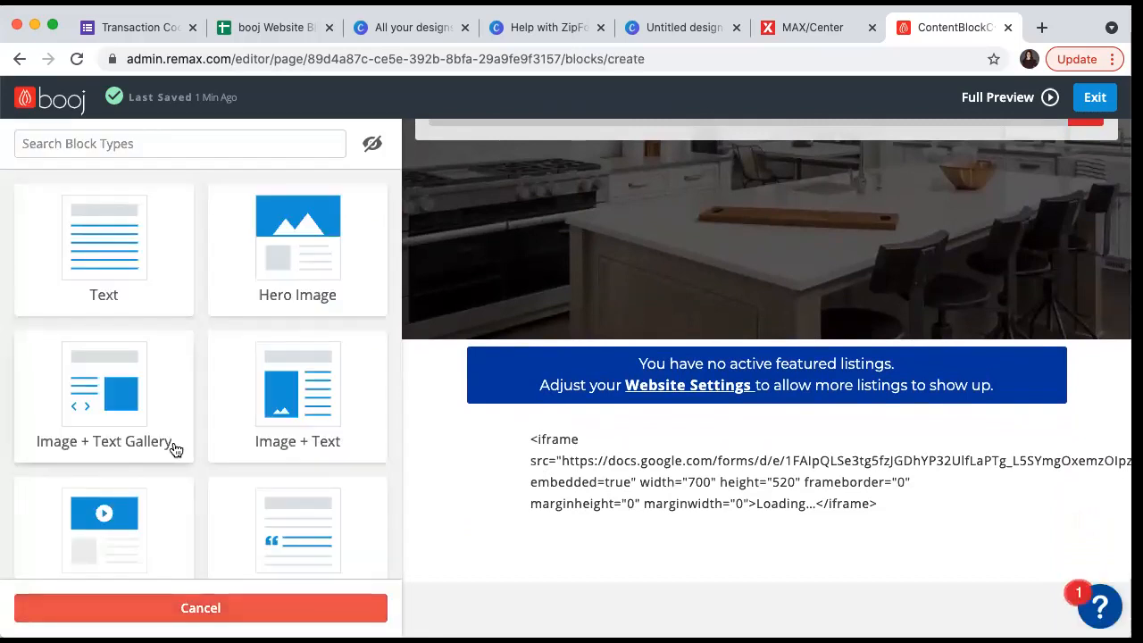
# - Browse the block types, then open a full home page preview in a new tab
pyautogui.scroll(-5, 176, 450)
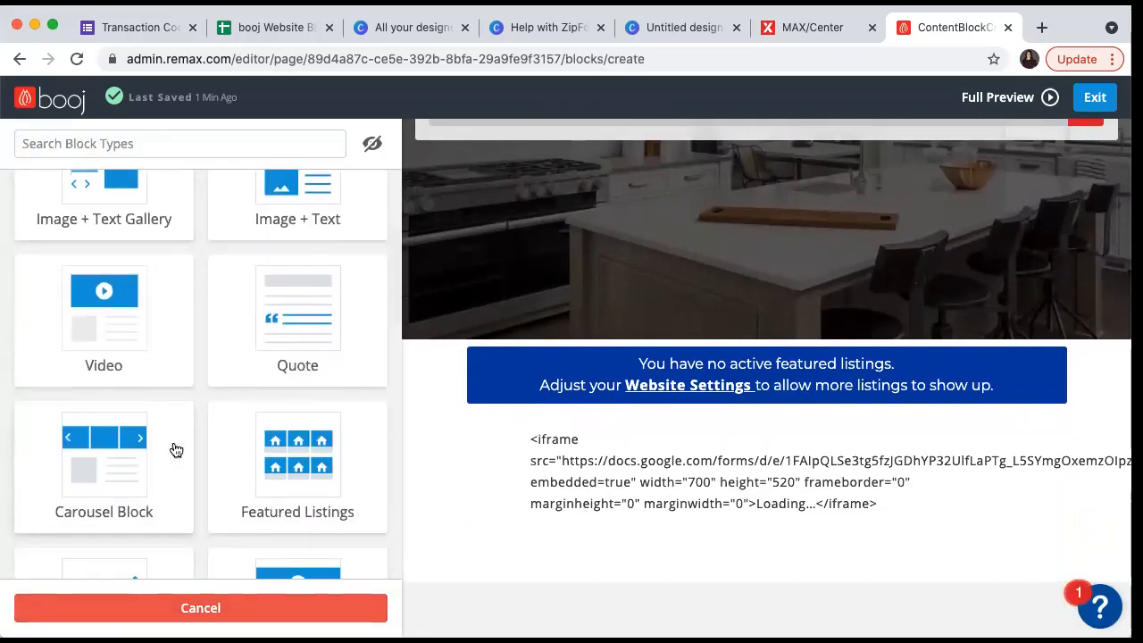
pyautogui.scroll(-9, 176, 449)
pyautogui.scroll(-8, 176, 449)
pyautogui.scroll(-4, 176, 449)
pyautogui.scroll(-2, 176, 450)
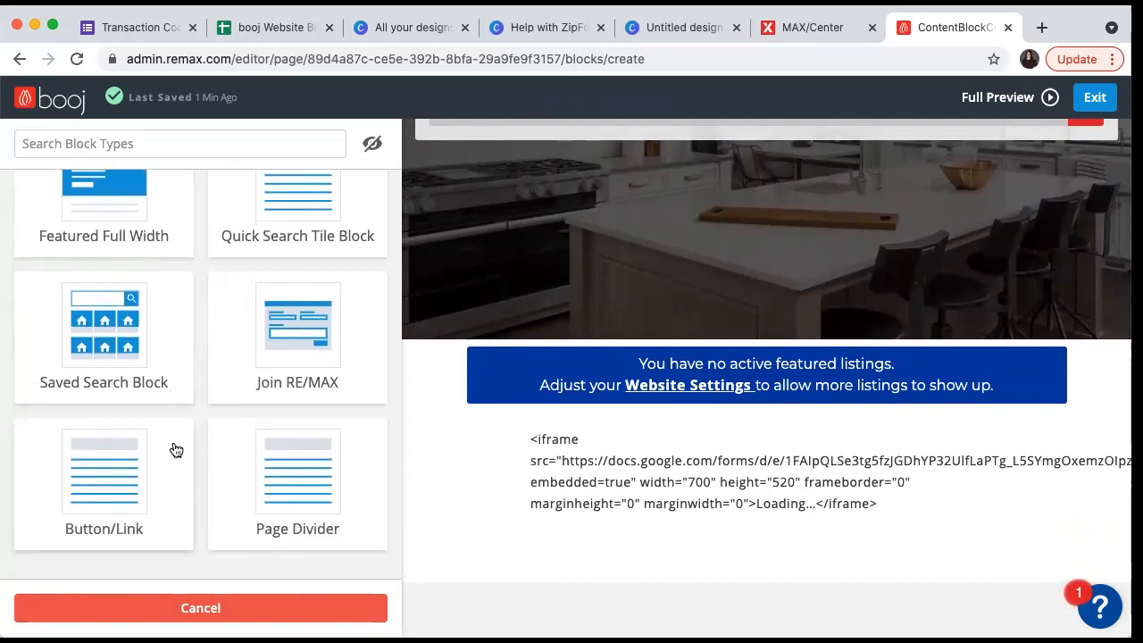
pyautogui.click(976, 98)
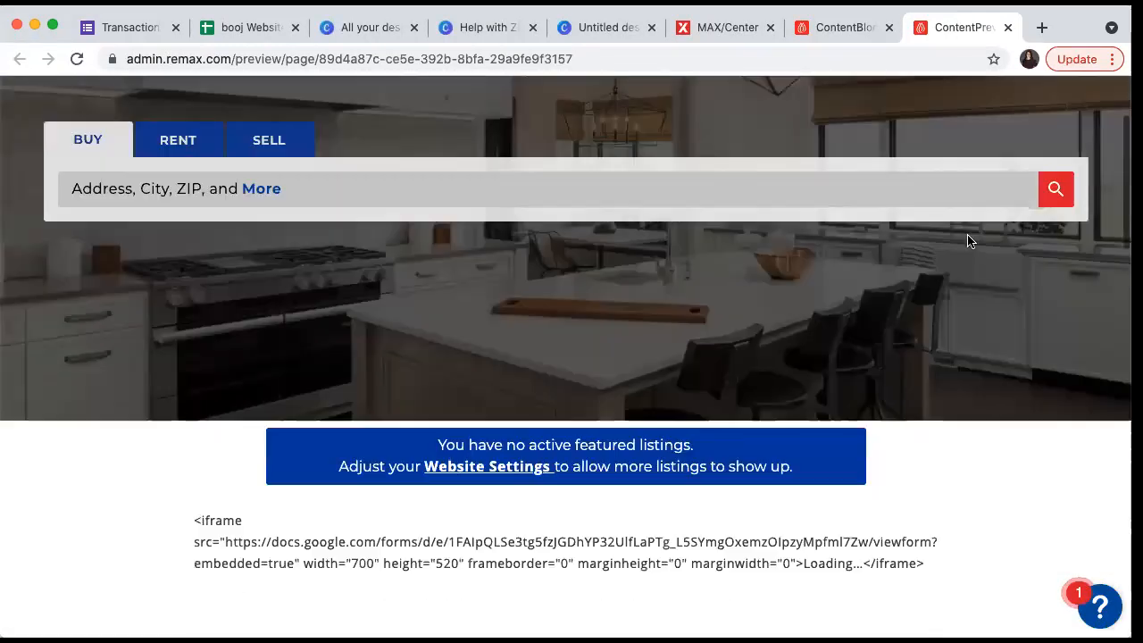
# - Review the preview showing the iframe code as plain text, then return to the editor tab
pyautogui.scroll(-5, 969, 237)
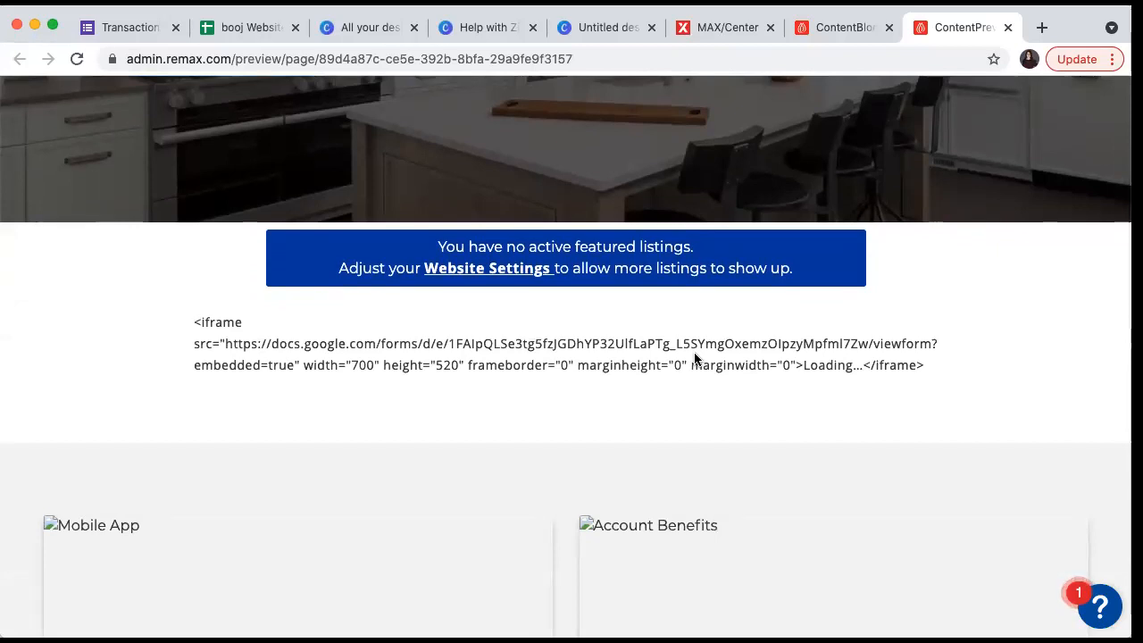
pyautogui.scroll(-15, 694, 354)
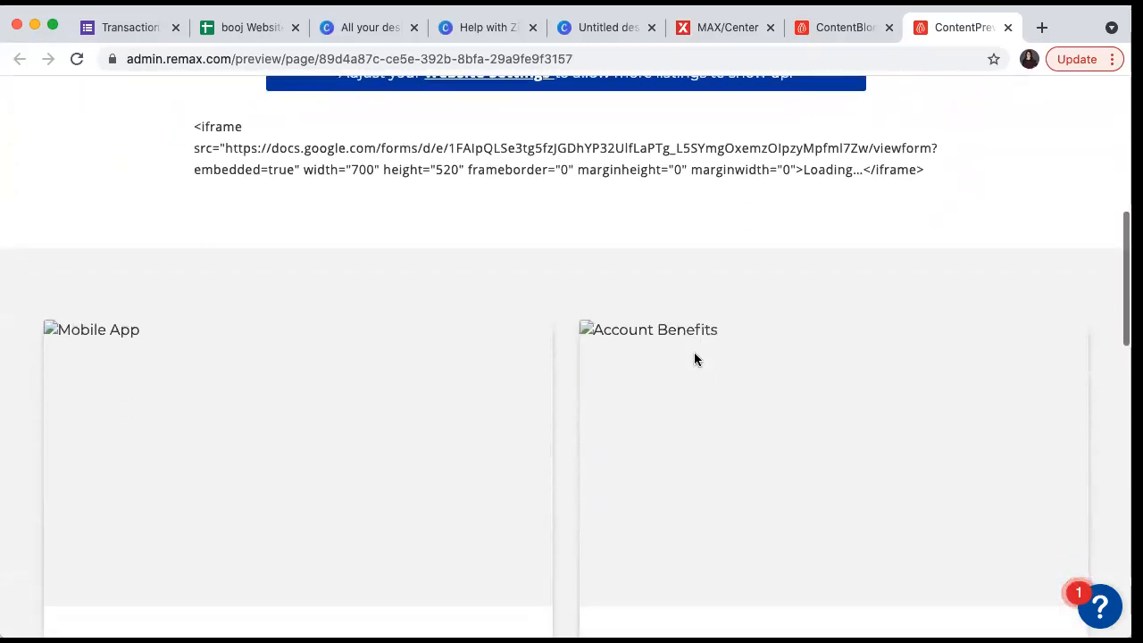
pyautogui.scroll(15, 694, 357)
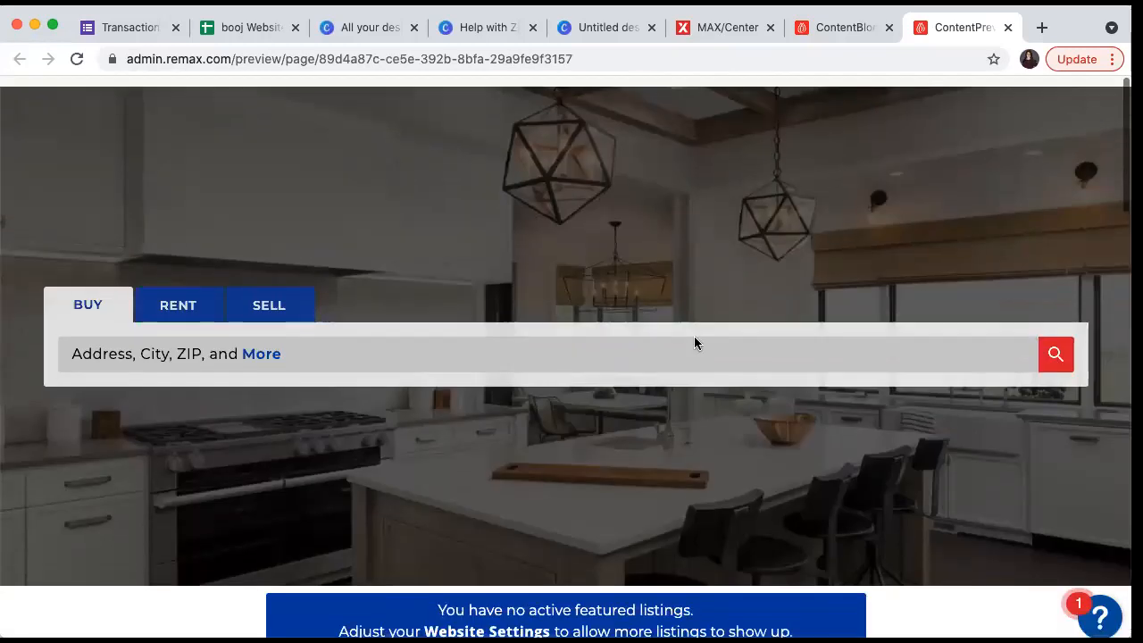
pyautogui.click(819, 36)
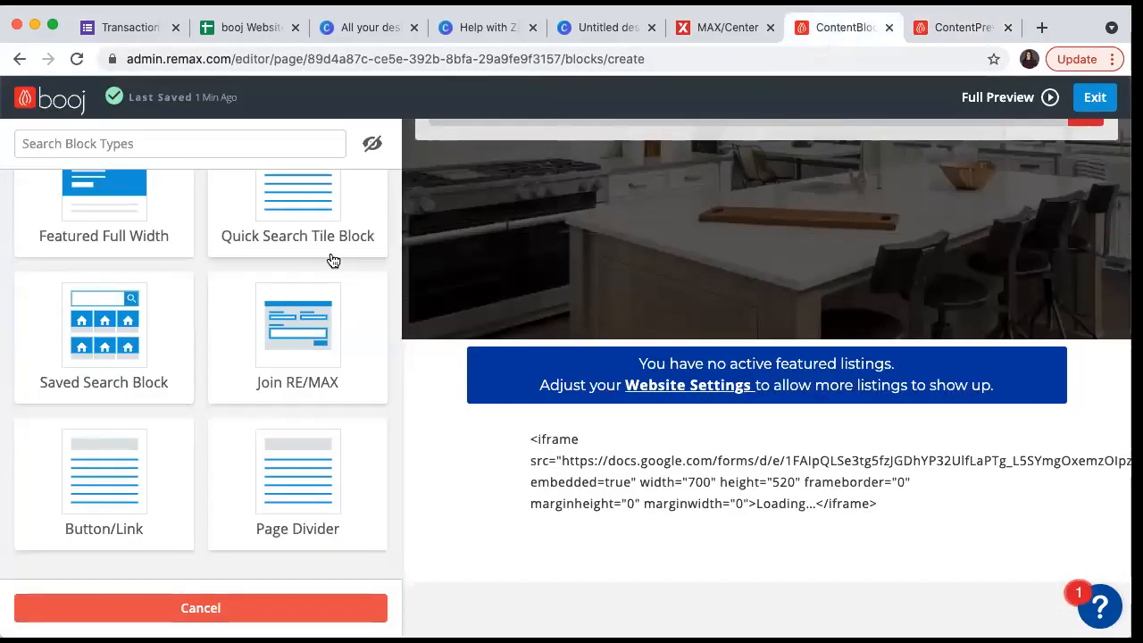
# - Add a Video block, paste the Google Form iframe code as its Video URL, and go back
pyautogui.scroll(-1, 291, 372)
pyautogui.scroll(4, 290, 372)
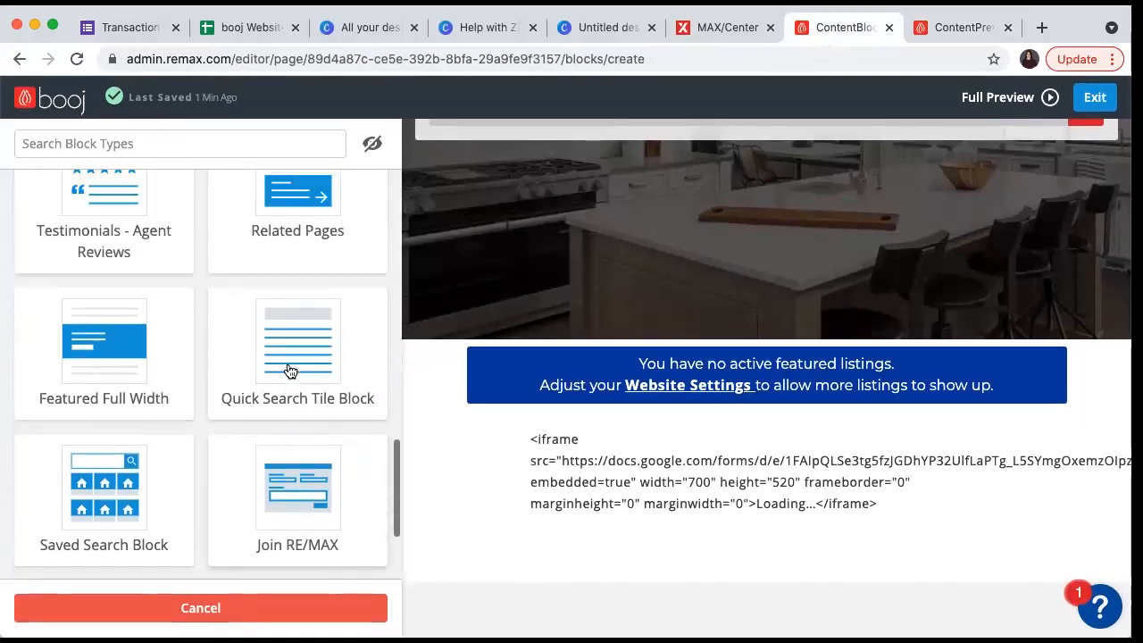
pyautogui.scroll(3, 290, 372)
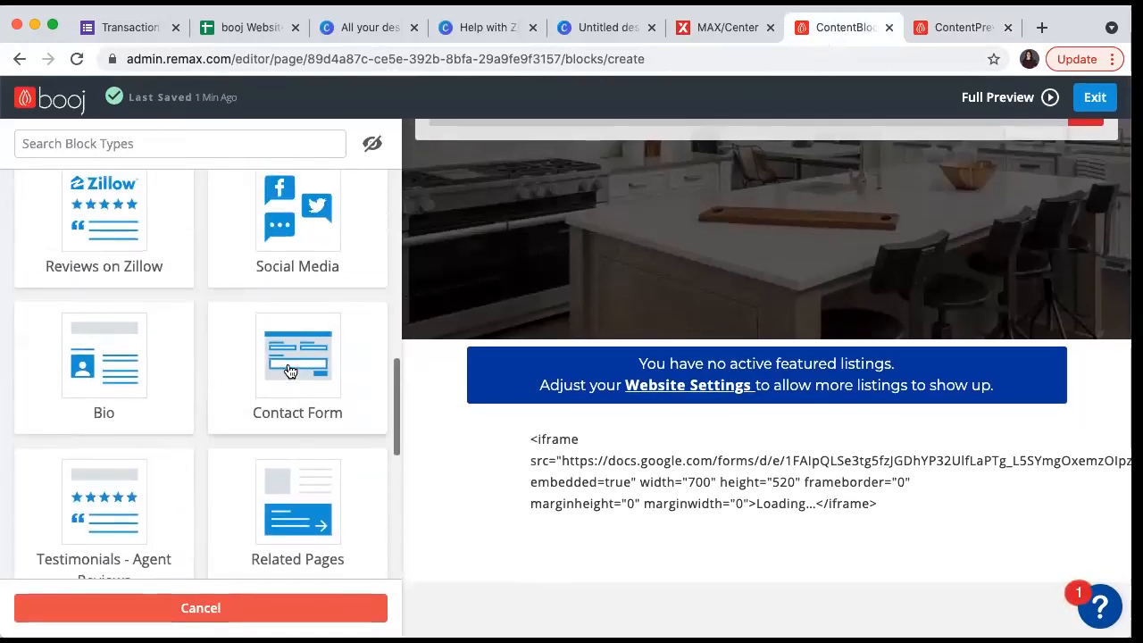
pyautogui.scroll(4, 290, 371)
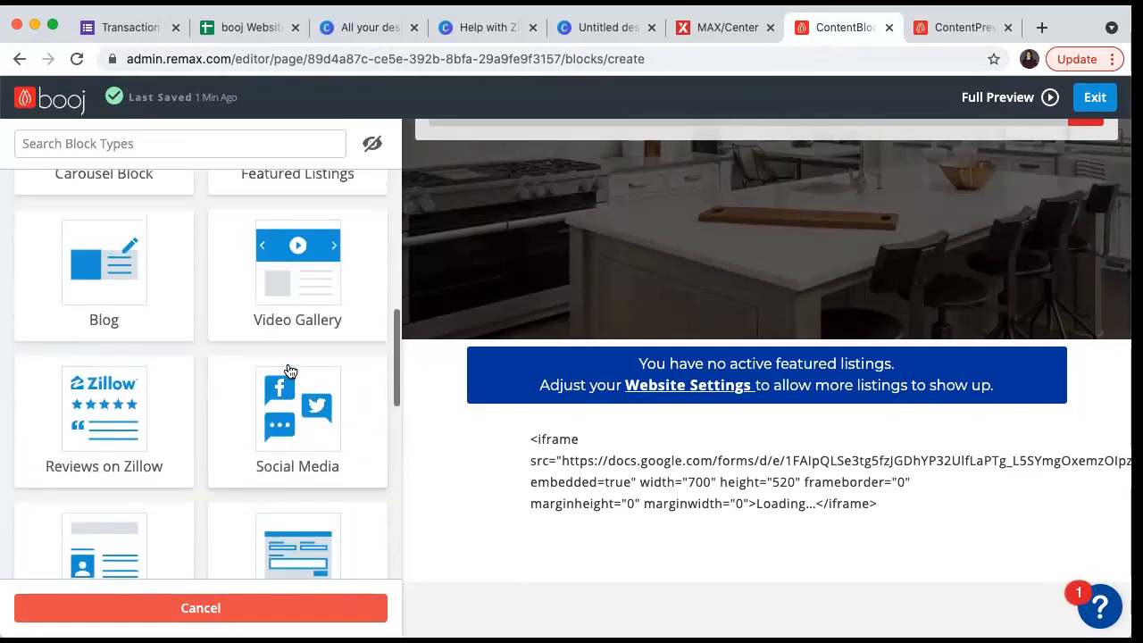
pyautogui.scroll(5, 290, 372)
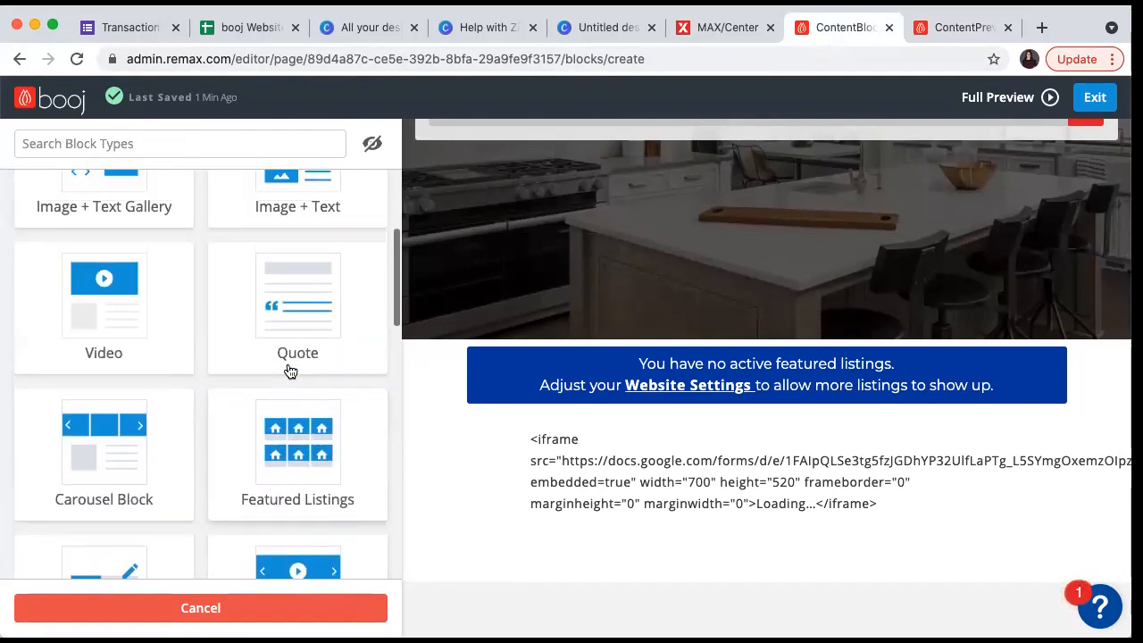
pyautogui.scroll(1, 291, 371)
pyautogui.scroll(1, 291, 371)
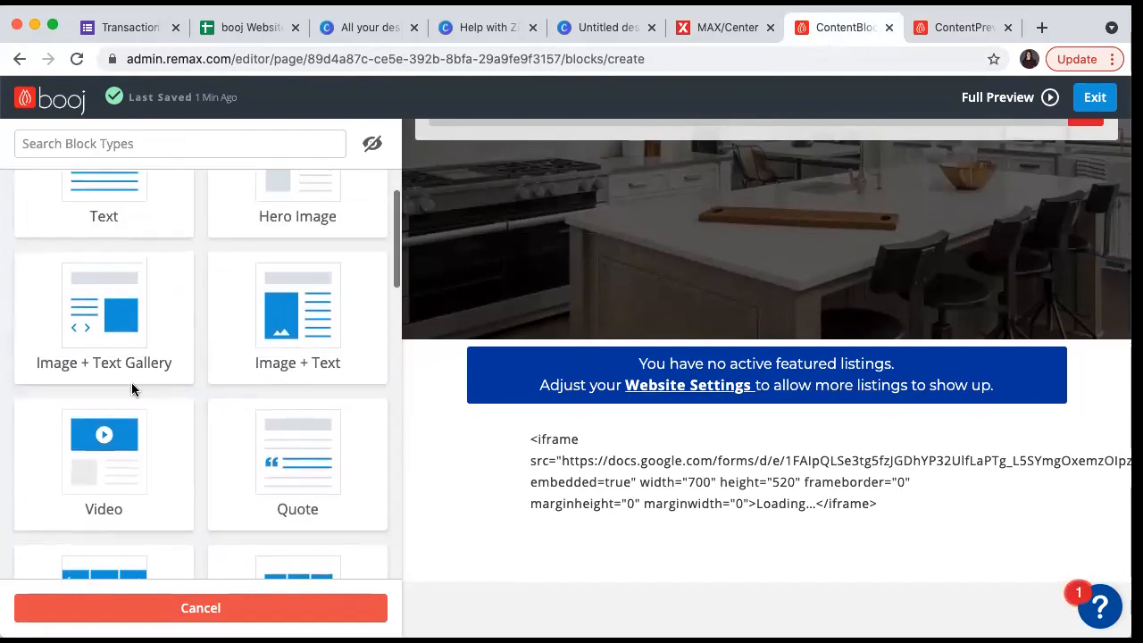
pyautogui.click(135, 410)
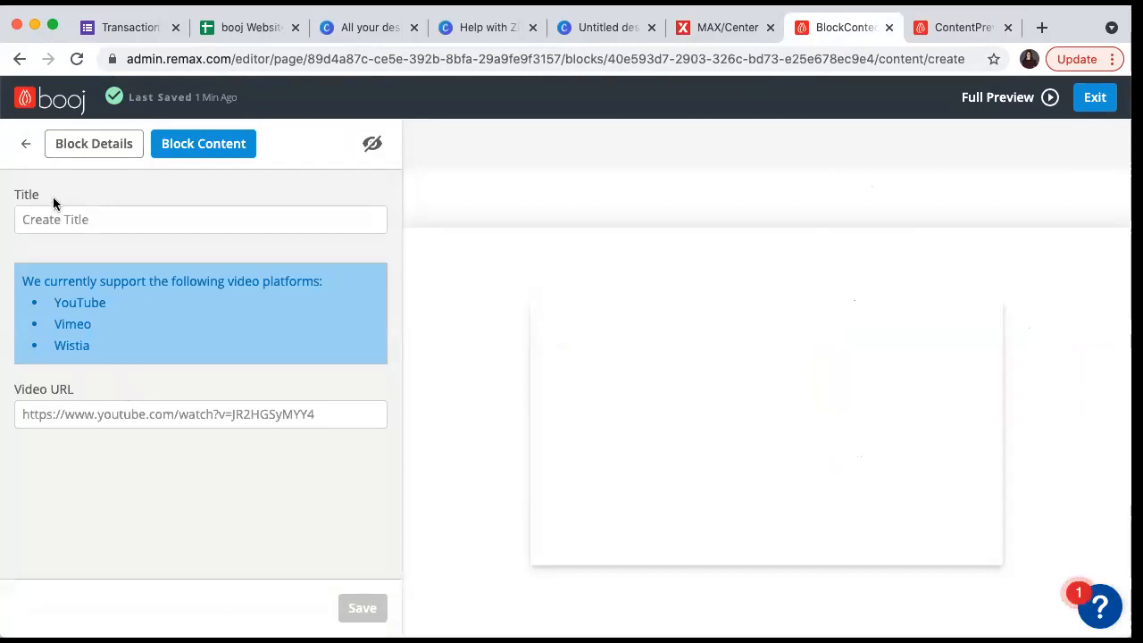
pyautogui.click(85, 414)
pyautogui.press('super+v')
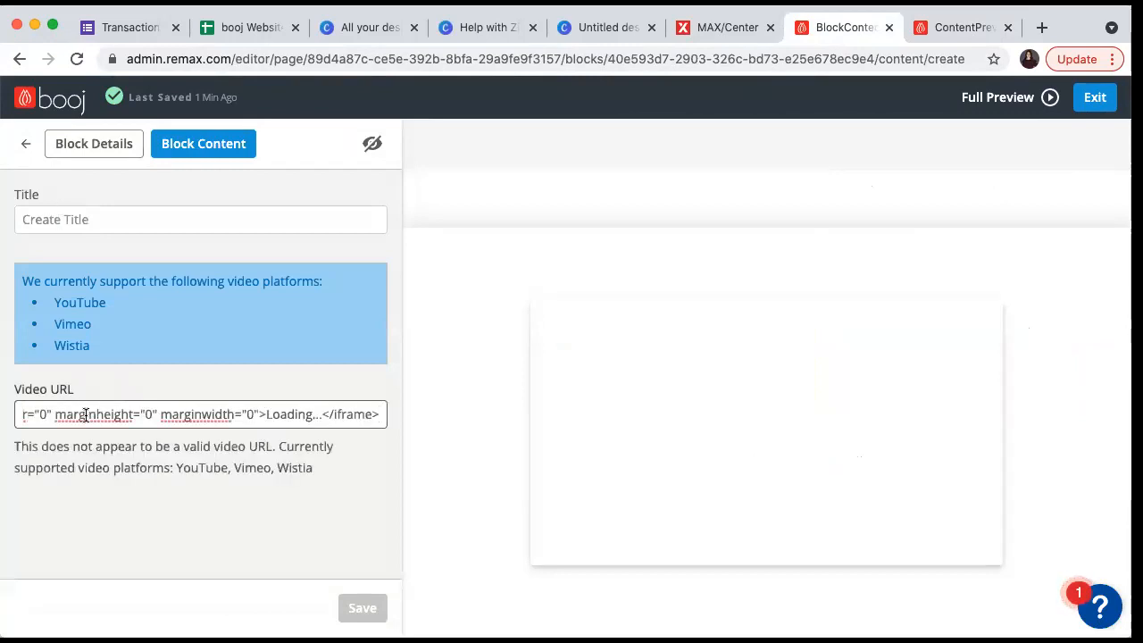
pyautogui.click(26, 144)
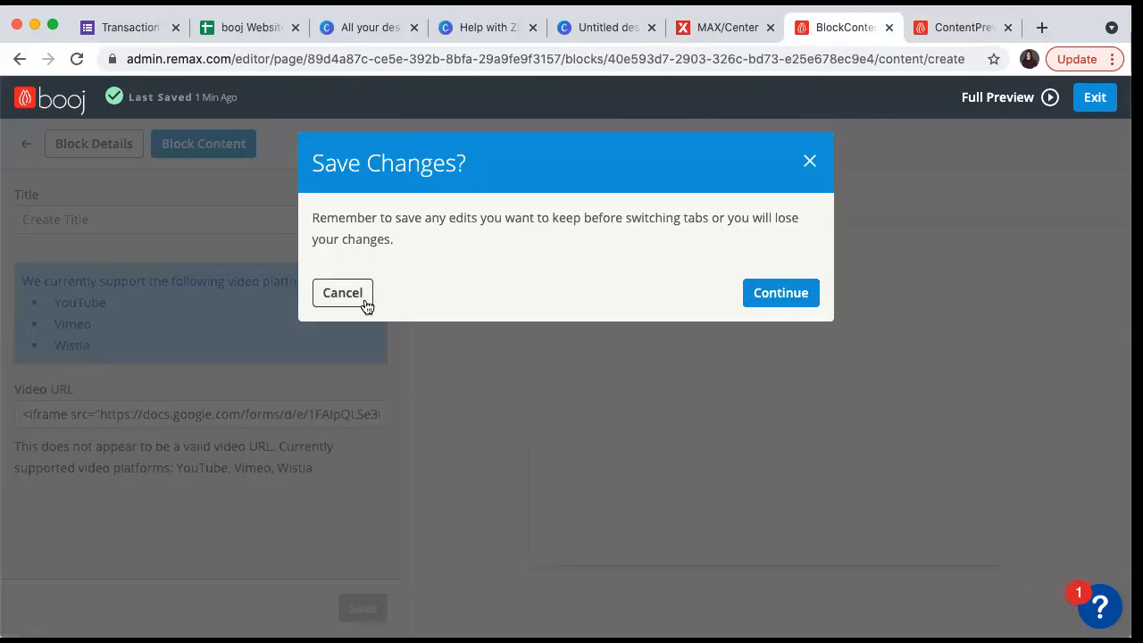
# - Continue back to the block list, then delete the Text, Button/Link and Video blocks
pyautogui.click(793, 298)
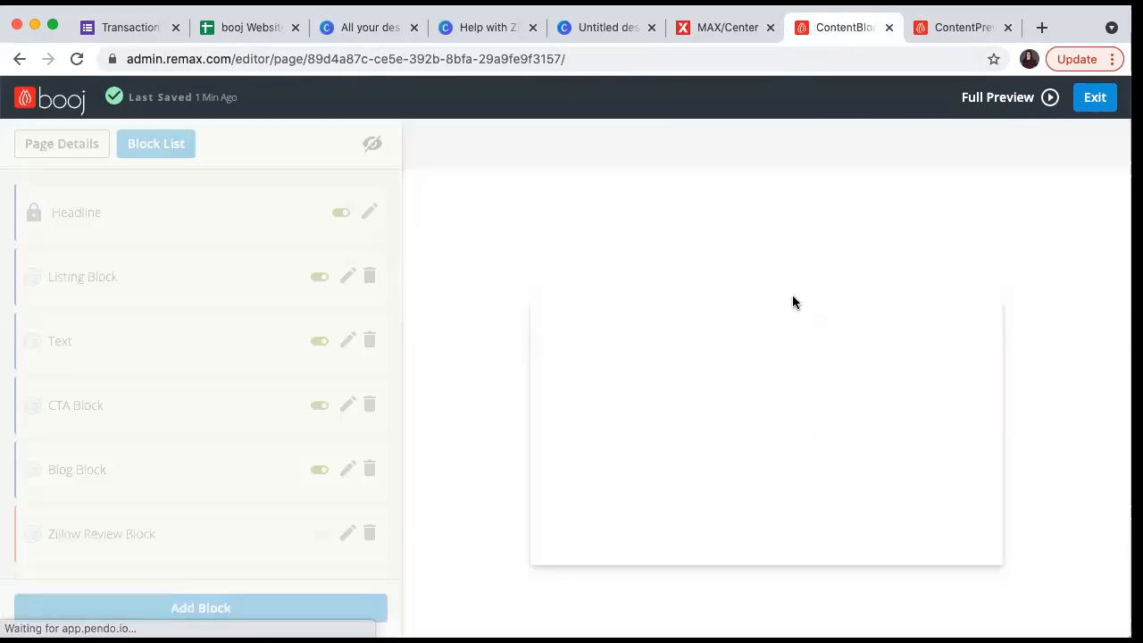
pyautogui.click(370, 338)
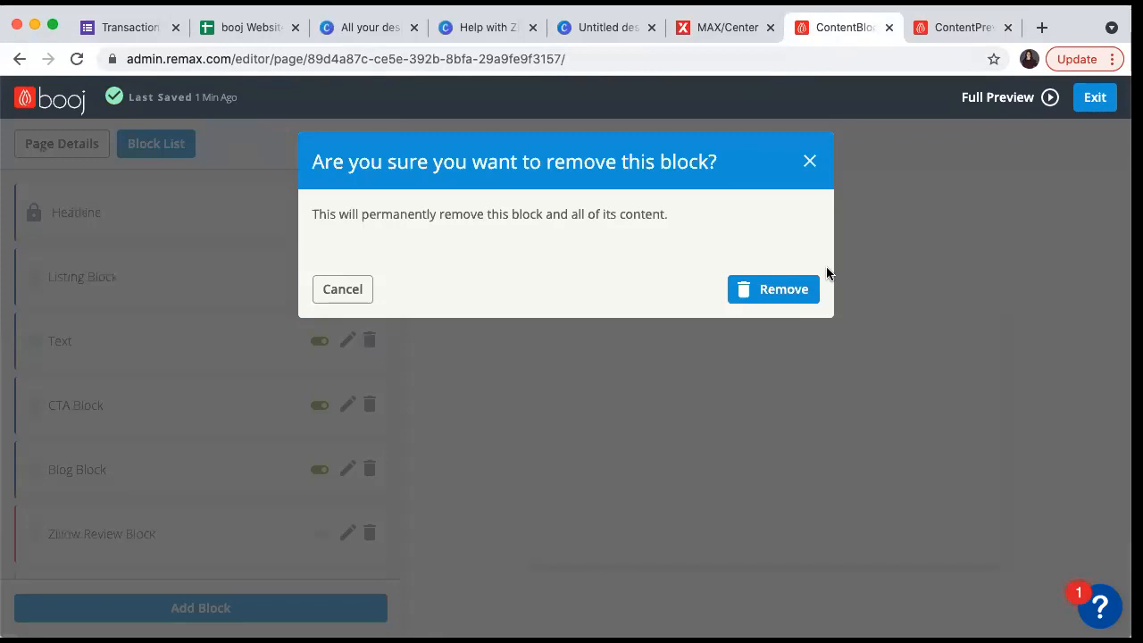
pyautogui.click(776, 289)
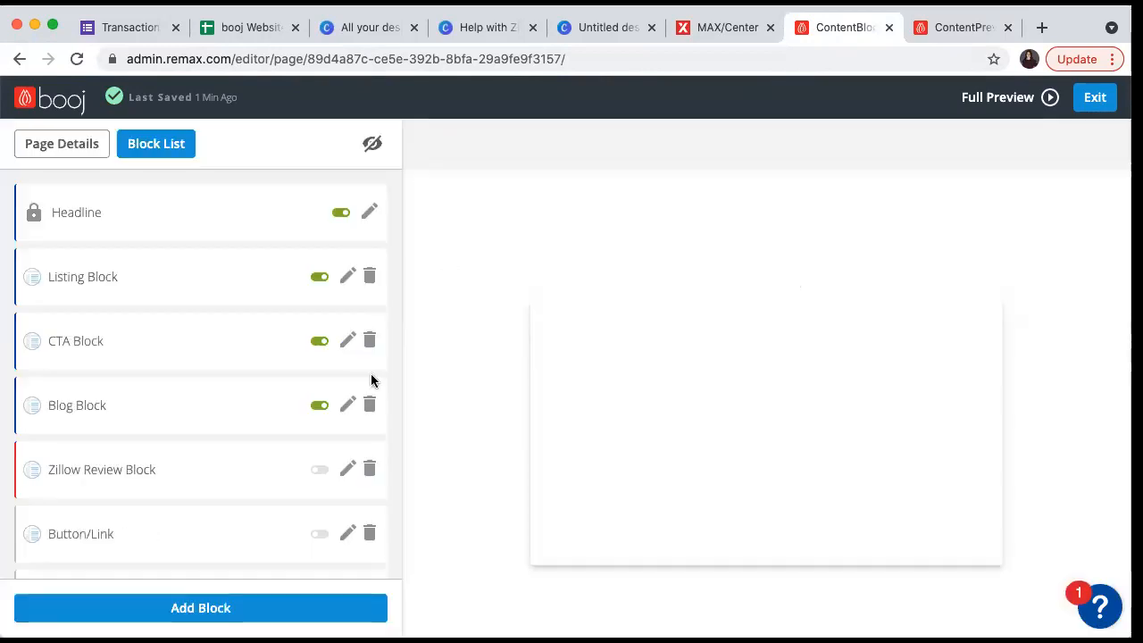
pyautogui.click(370, 534)
pyautogui.click(786, 280)
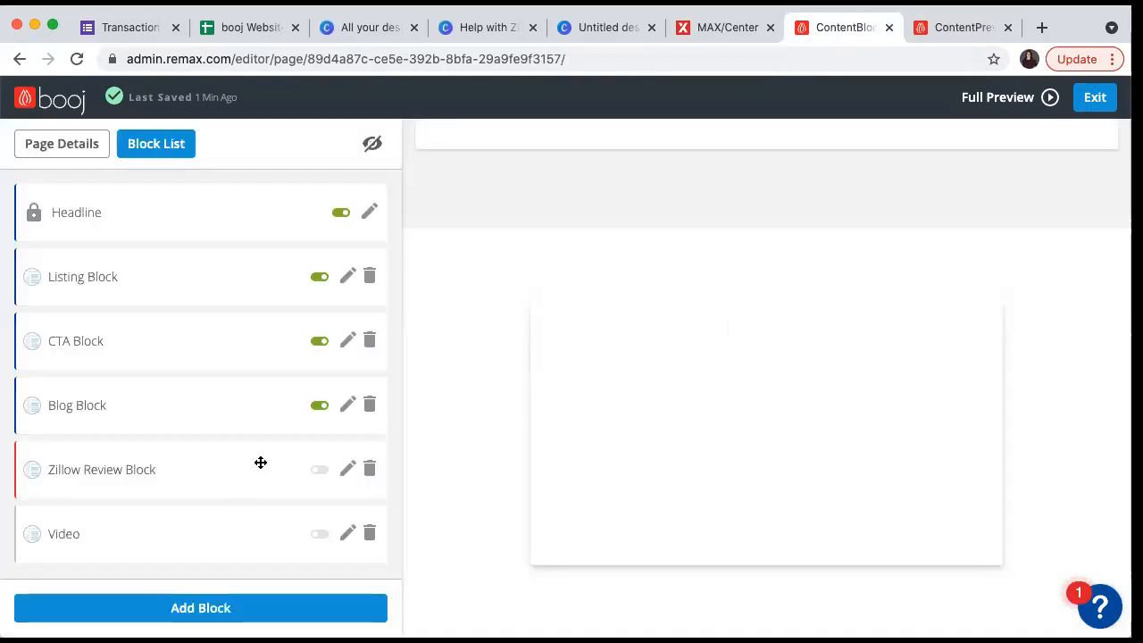
pyautogui.click(368, 530)
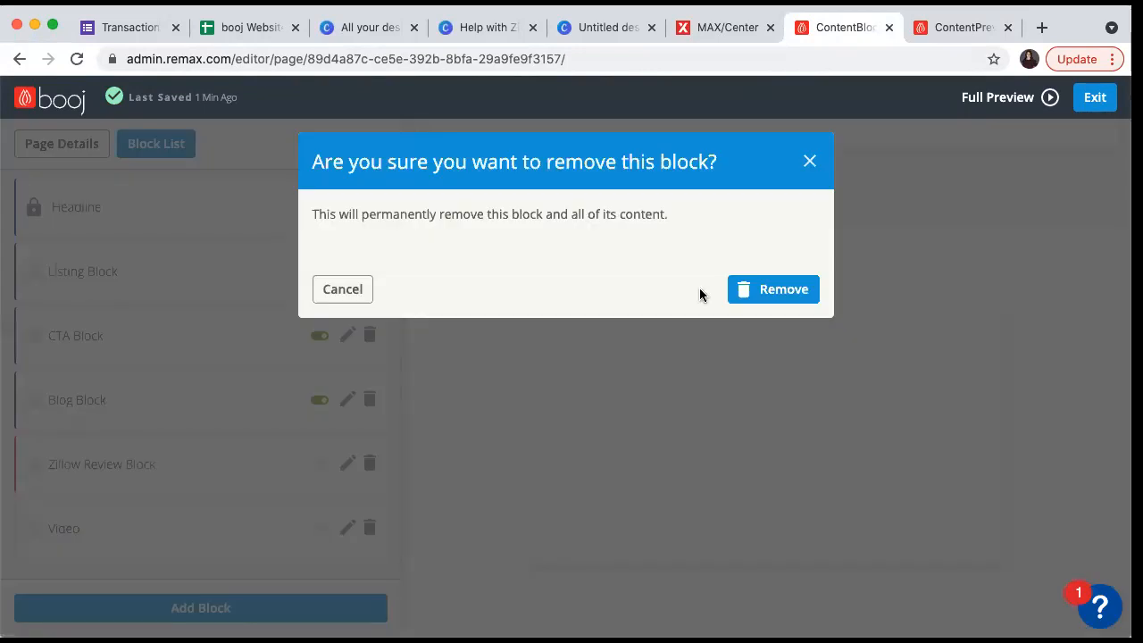
pyautogui.click(766, 291)
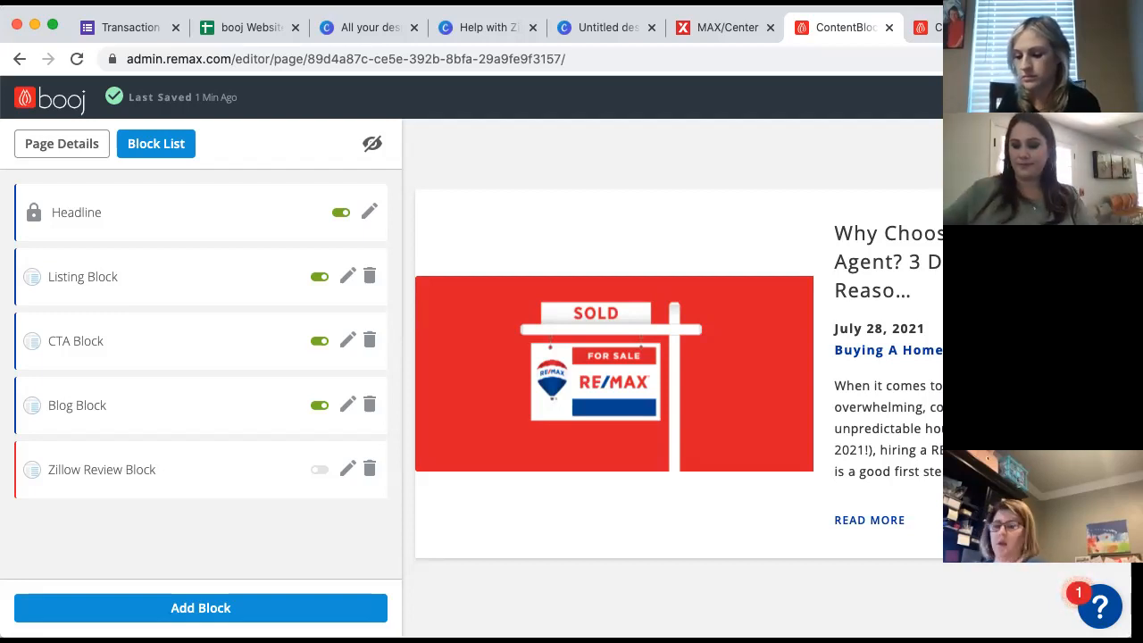
# - Close the home page preview tab and exit the editor via the booj logo
pyautogui.click(932, 27)
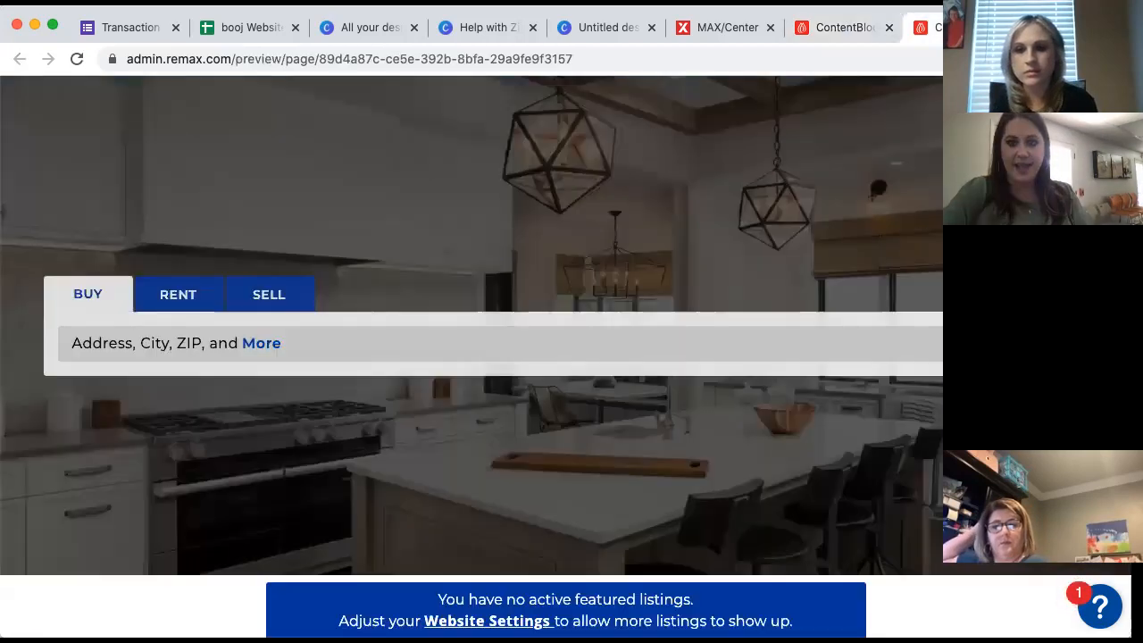
pyautogui.click(1008, 28)
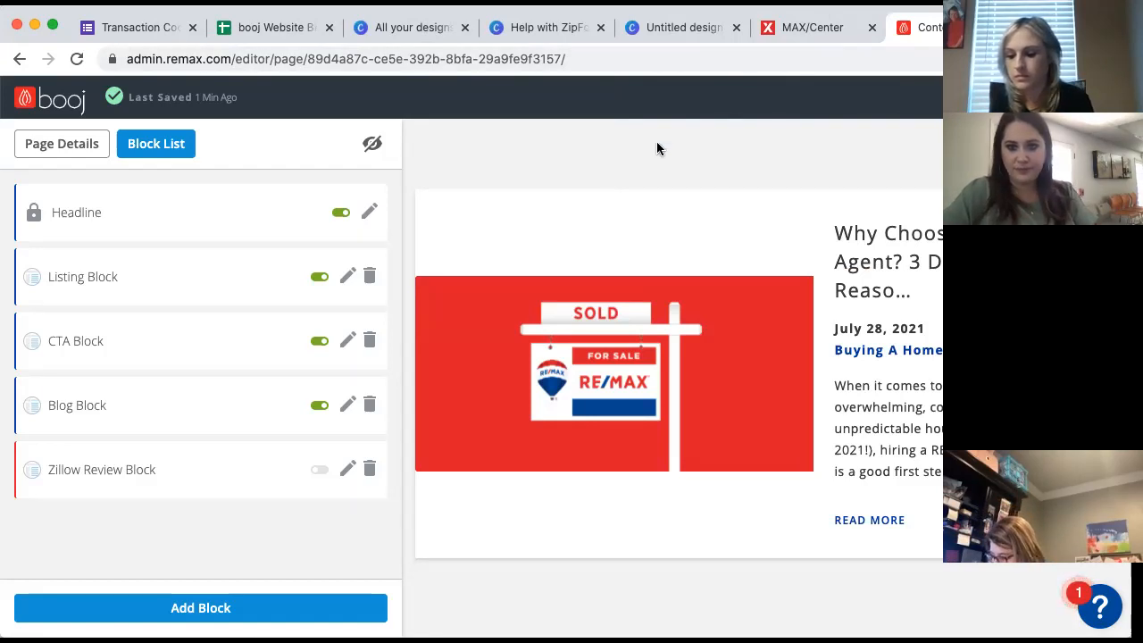
pyautogui.click(29, 104)
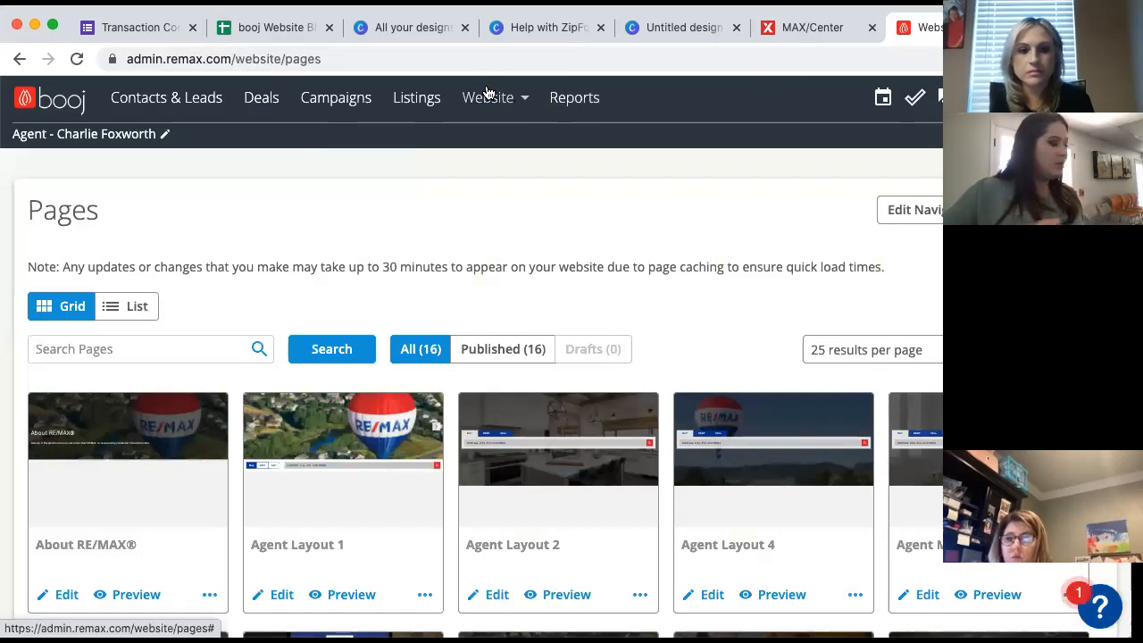
# - View the website dashboard with Agent Layout 2 as home page, then go to Website Settings
pyautogui.click(490, 104)
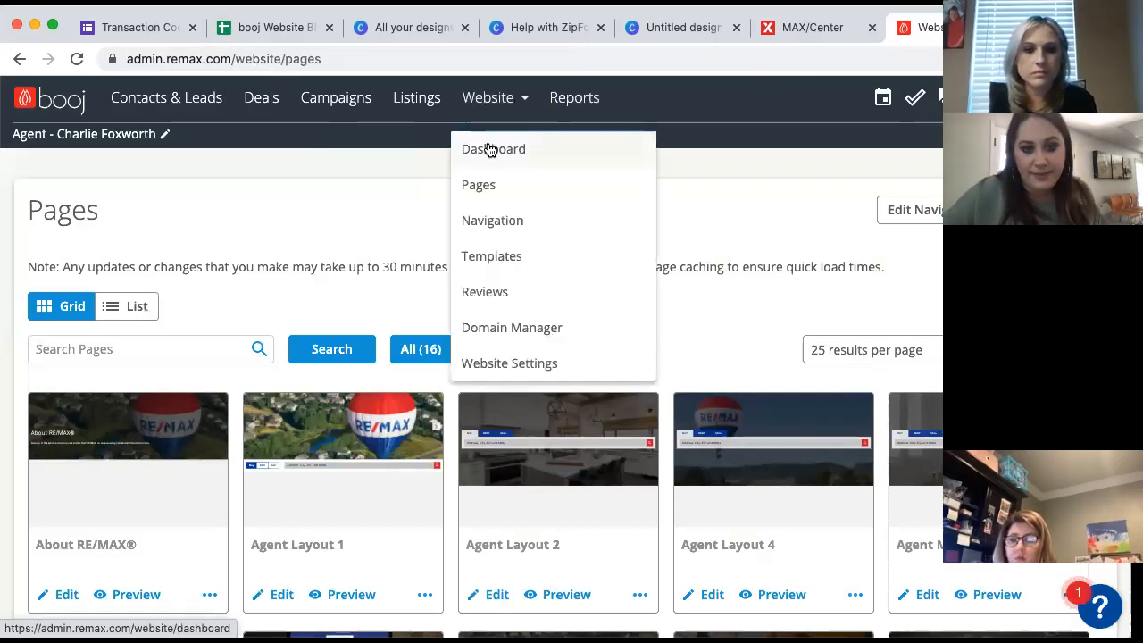
pyautogui.click(487, 148)
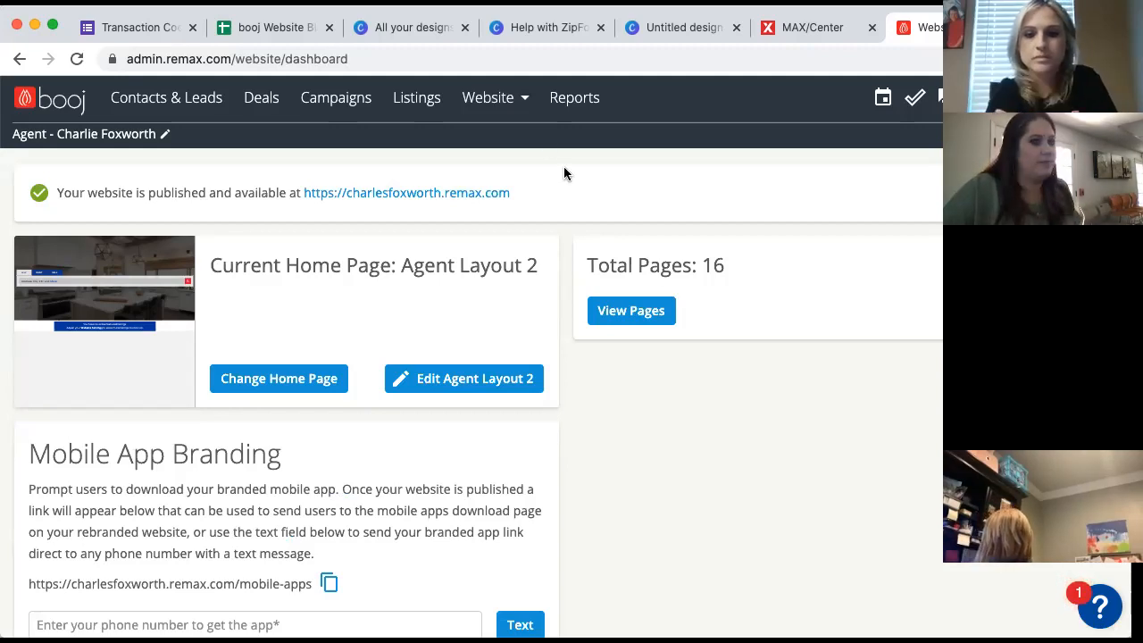
pyautogui.click(519, 102)
pyautogui.click(513, 152)
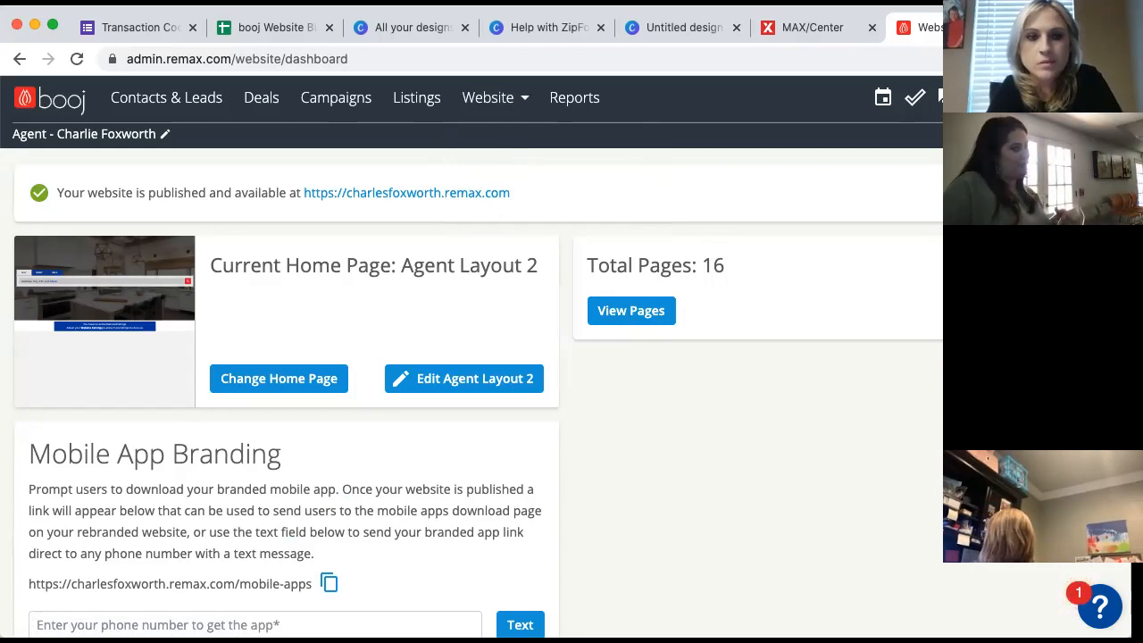
pyautogui.click(493, 103)
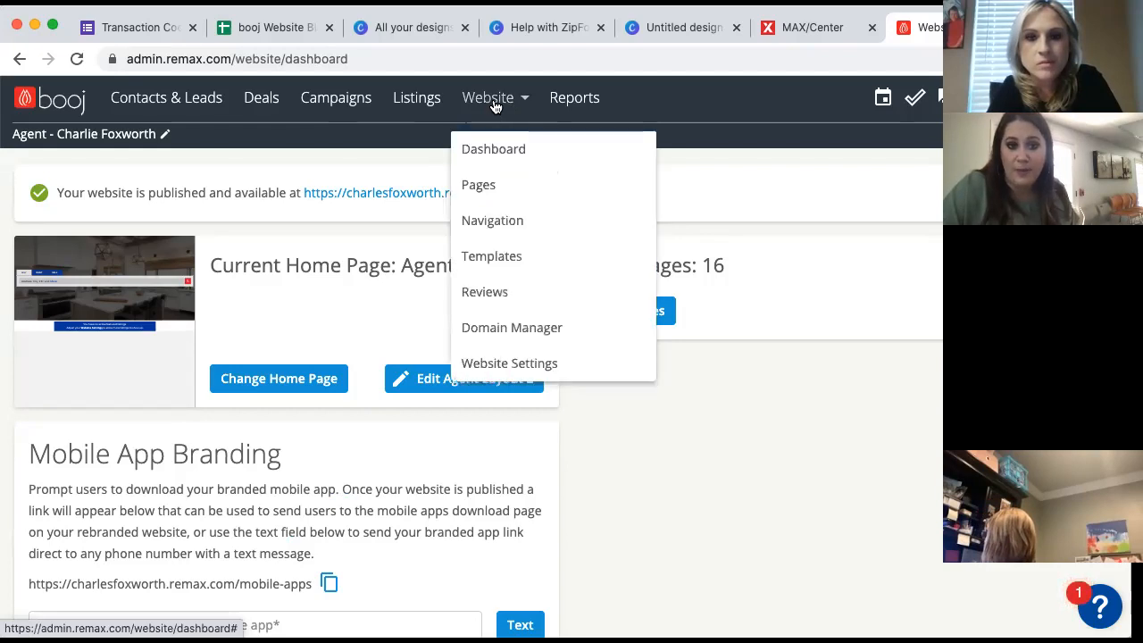
pyautogui.click(480, 364)
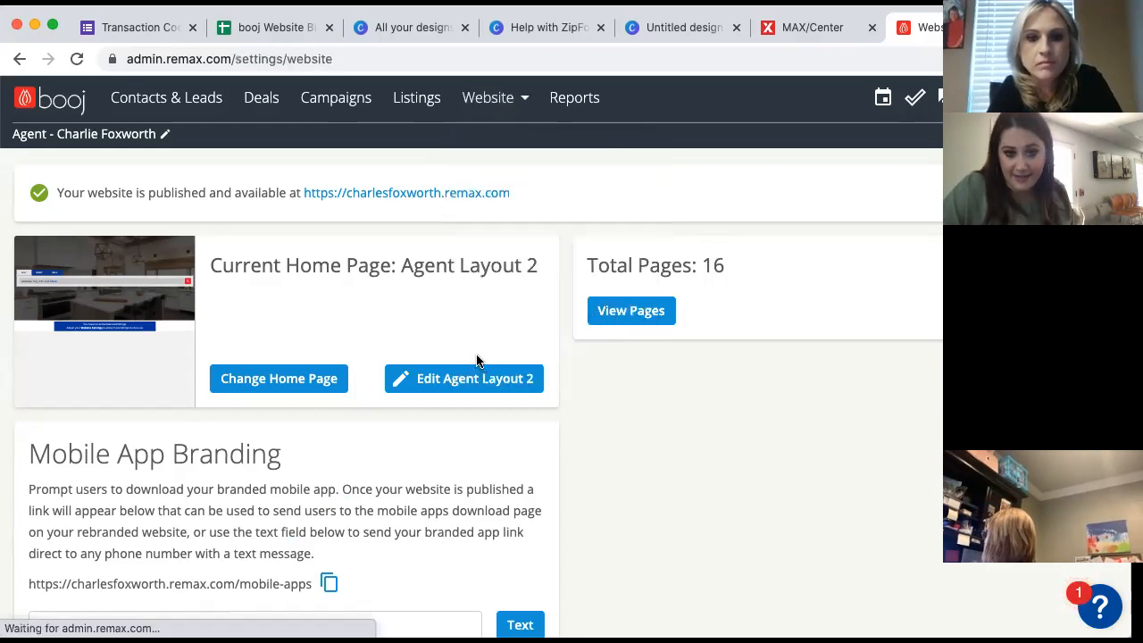
# - Set Included Listings to show my listings plus My Office listings, then stop screen sharing
pyautogui.scroll(-10, 383, 369)
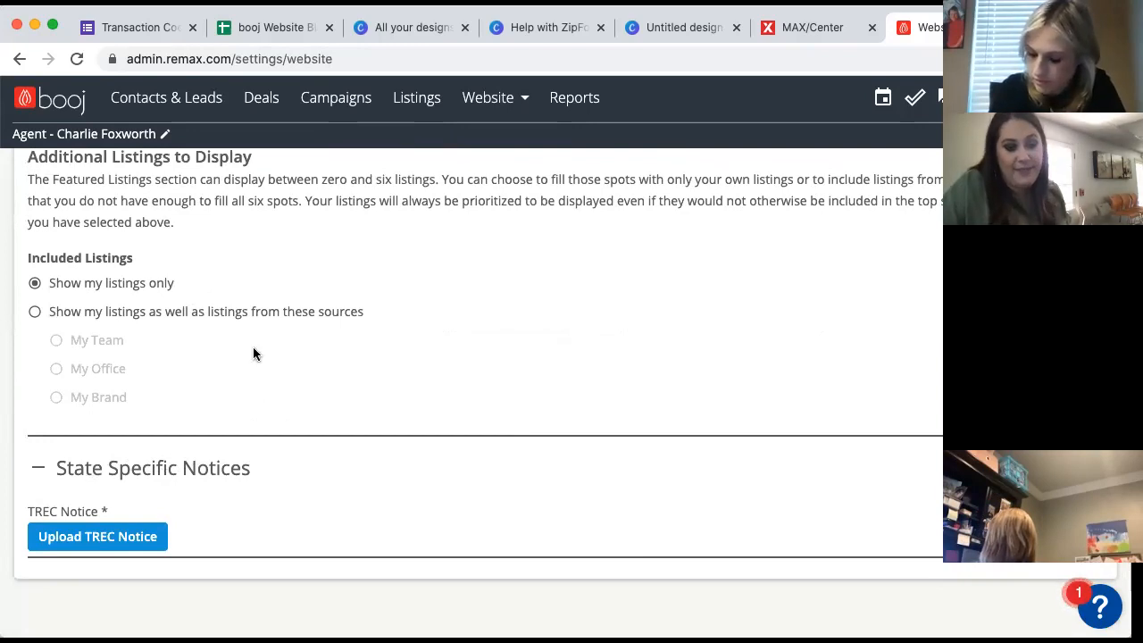
pyautogui.scroll(1, 253, 348)
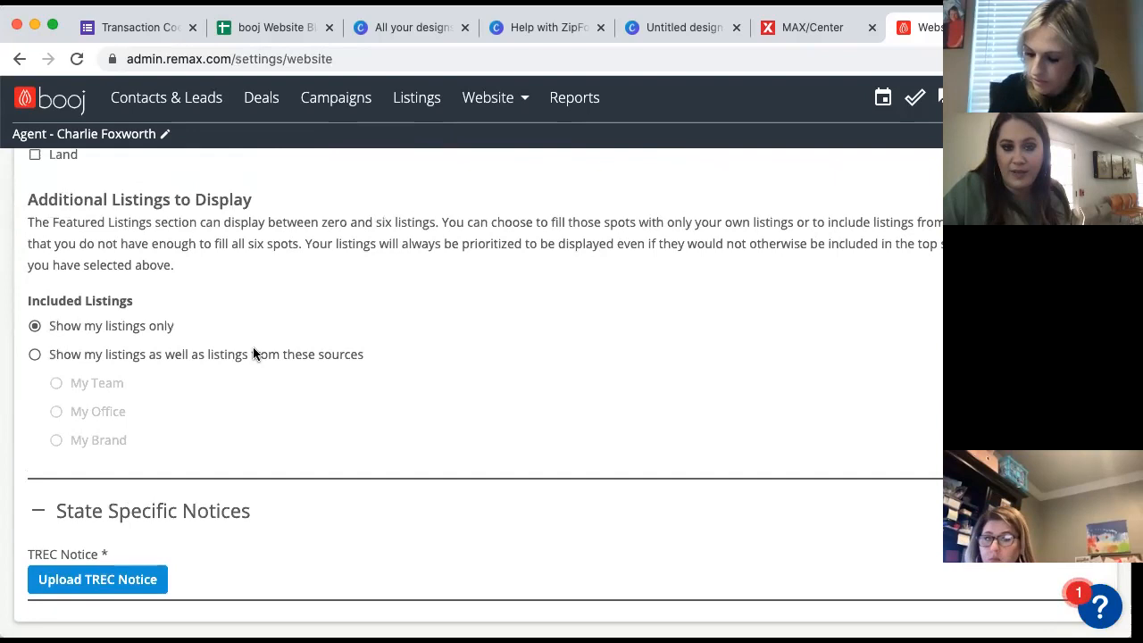
pyautogui.click(78, 358)
pyautogui.click(87, 413)
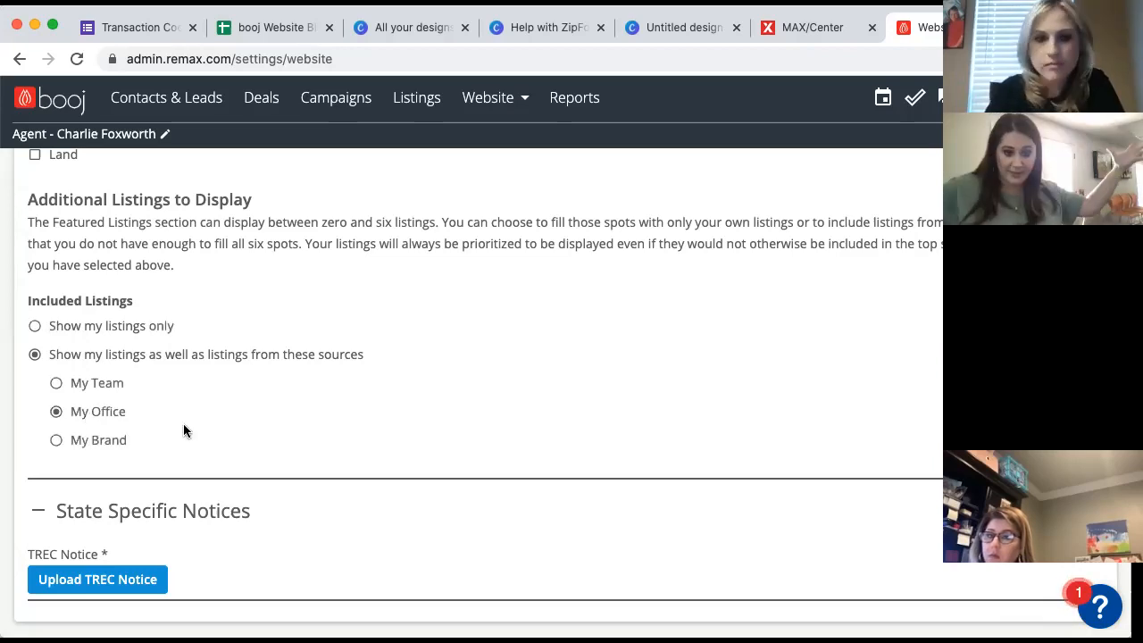
pyautogui.scroll(1, 183, 423)
pyautogui.scroll(5, 183, 427)
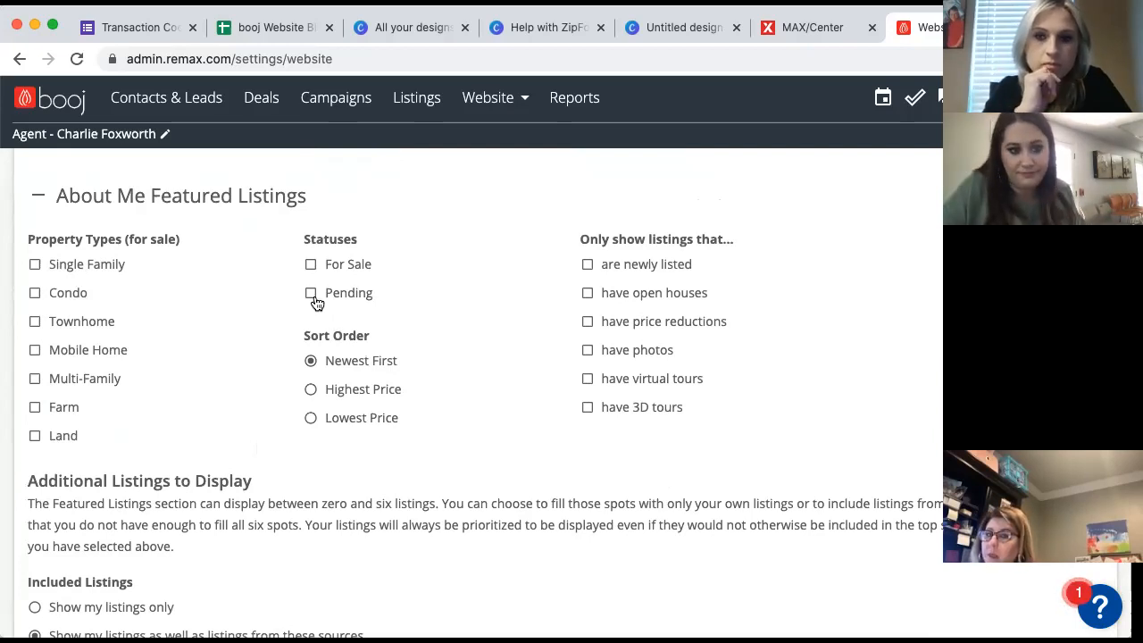
pyautogui.scroll(3, 336, 348)
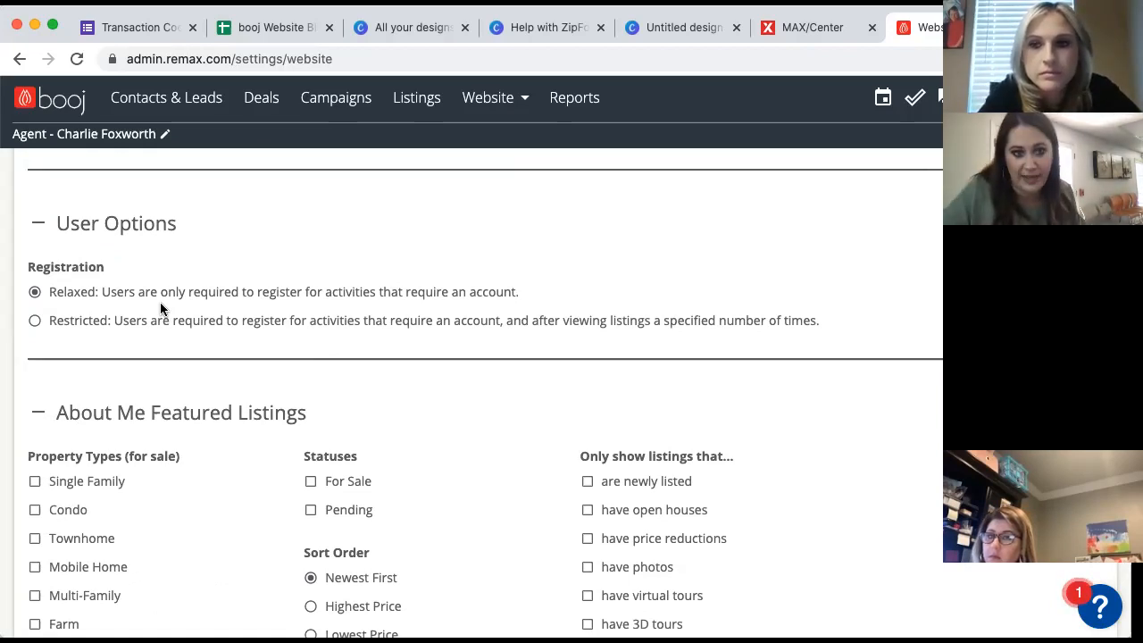
pyautogui.scroll(2, 161, 308)
pyautogui.scroll(2, 160, 302)
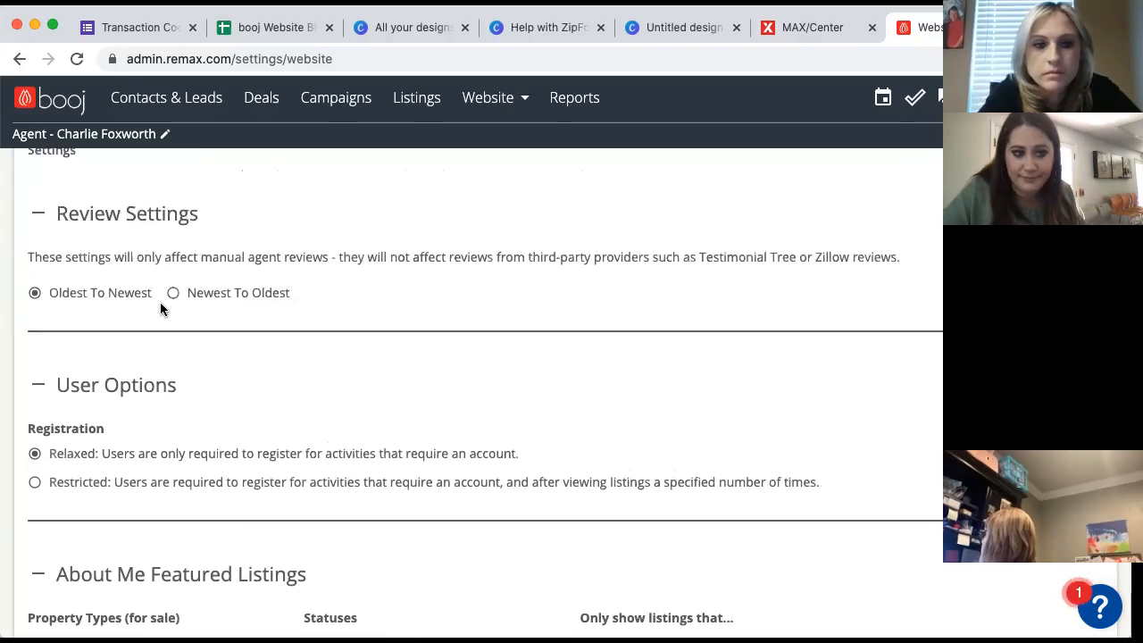
pyautogui.scroll(2, 160, 302)
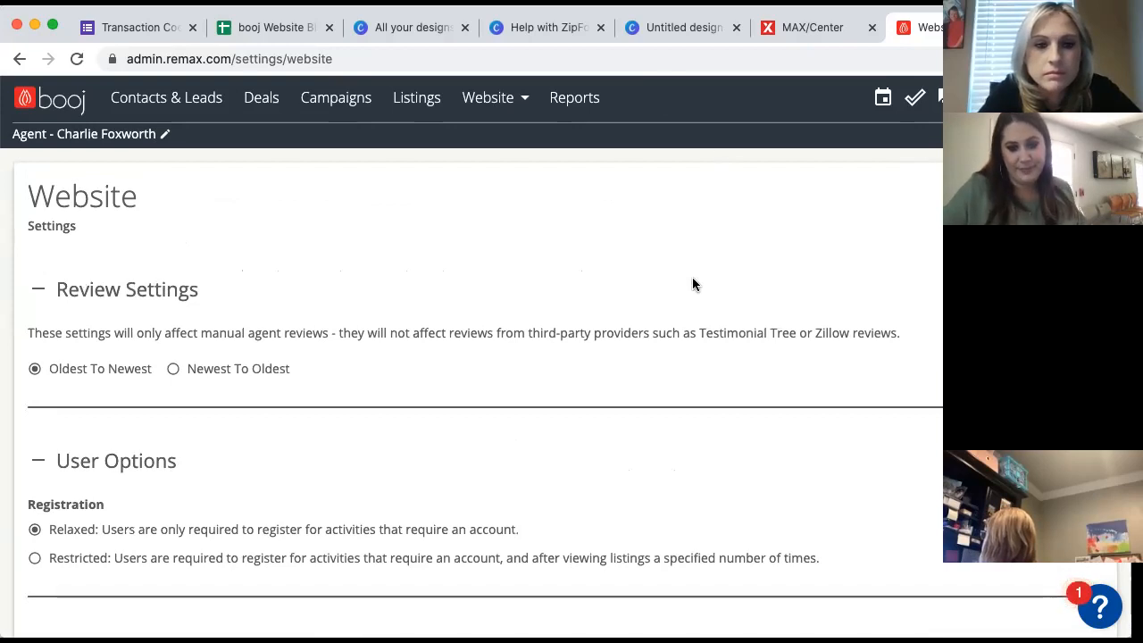
pyautogui.click(625, 11)
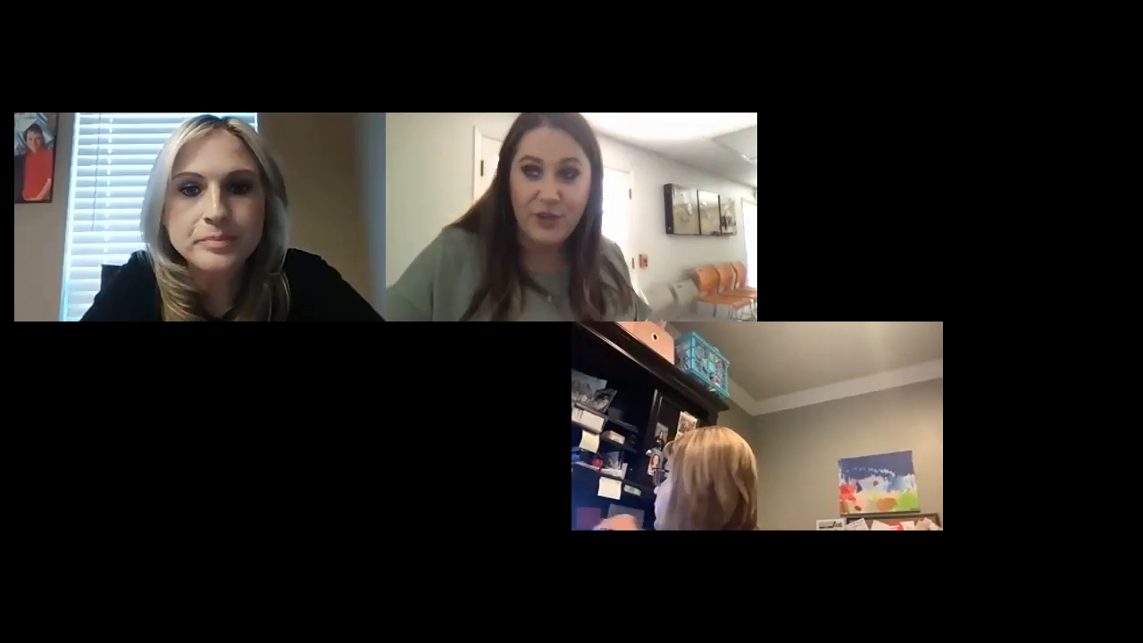